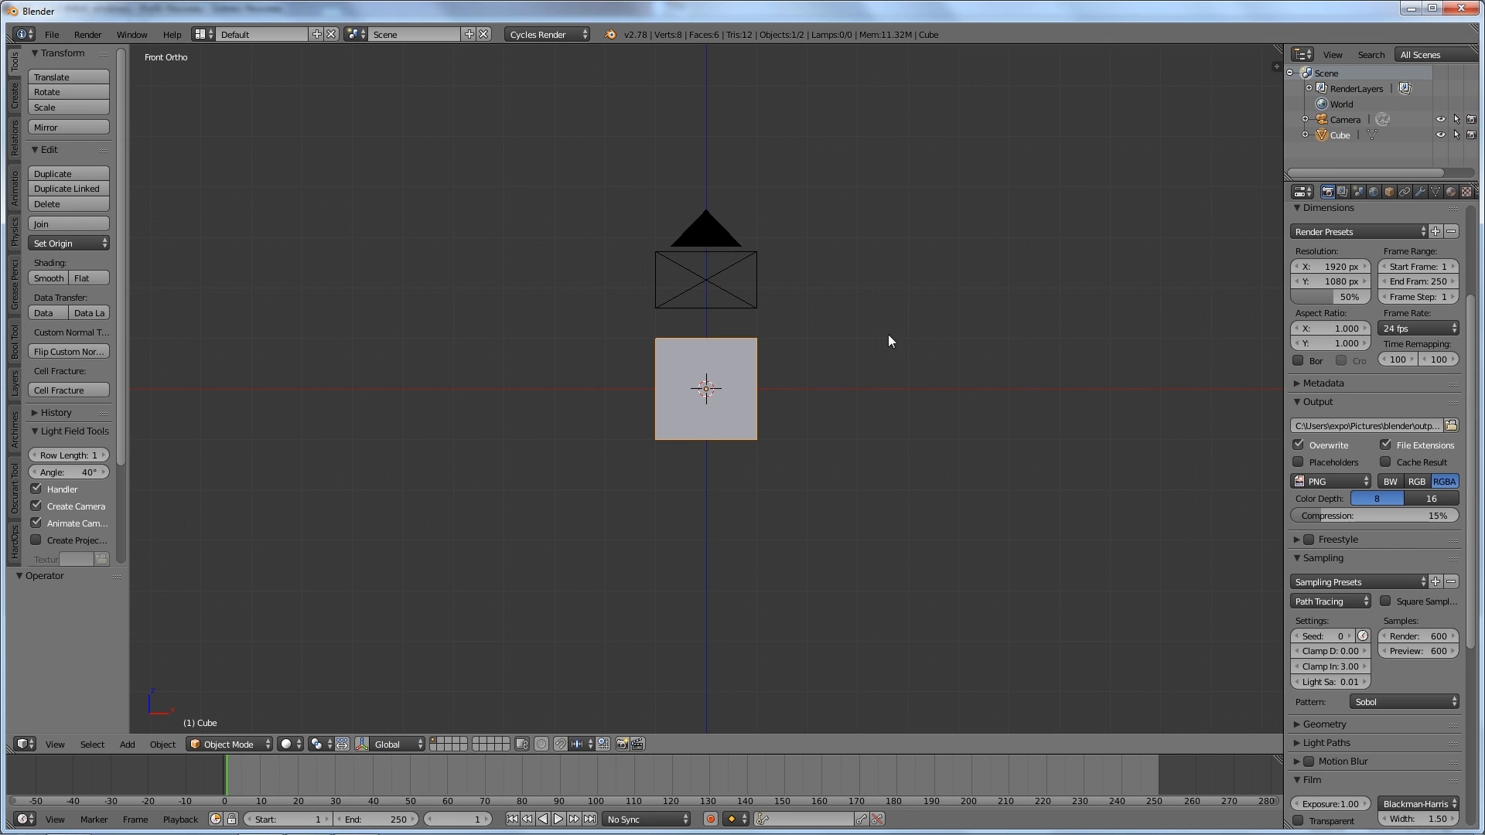
# Examine the default cube and camera from several angles, both close up and at a distance
pyautogui.moveTo(888, 335); pyautogui.dragTo(800, 351, button='middle')
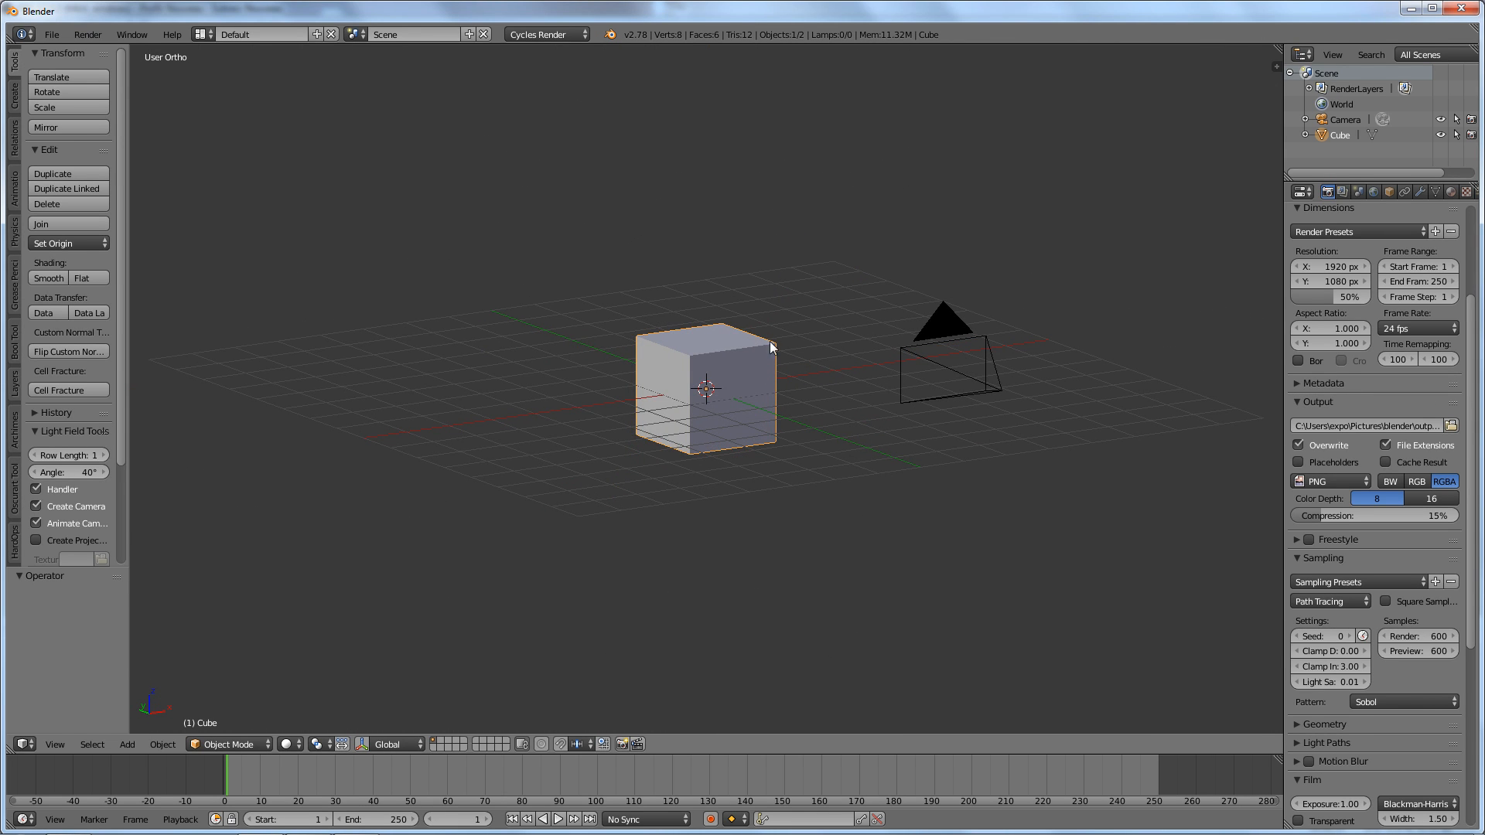
pyautogui.scroll(6, 789, 304)
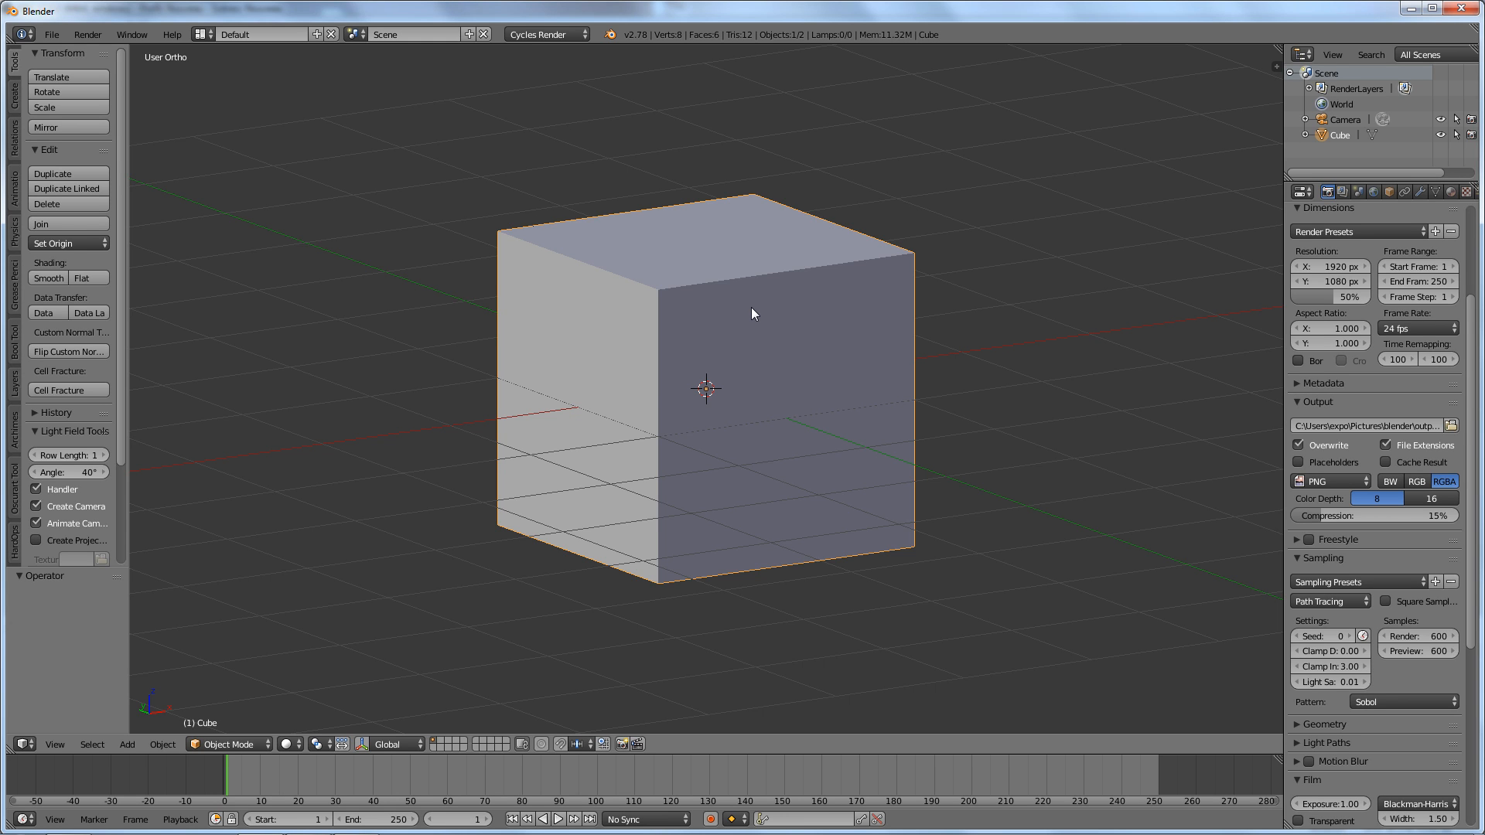
pyautogui.scroll(-6, 750, 308)
pyautogui.moveTo(750, 308); pyautogui.dragTo(1004, 365, button='middle')
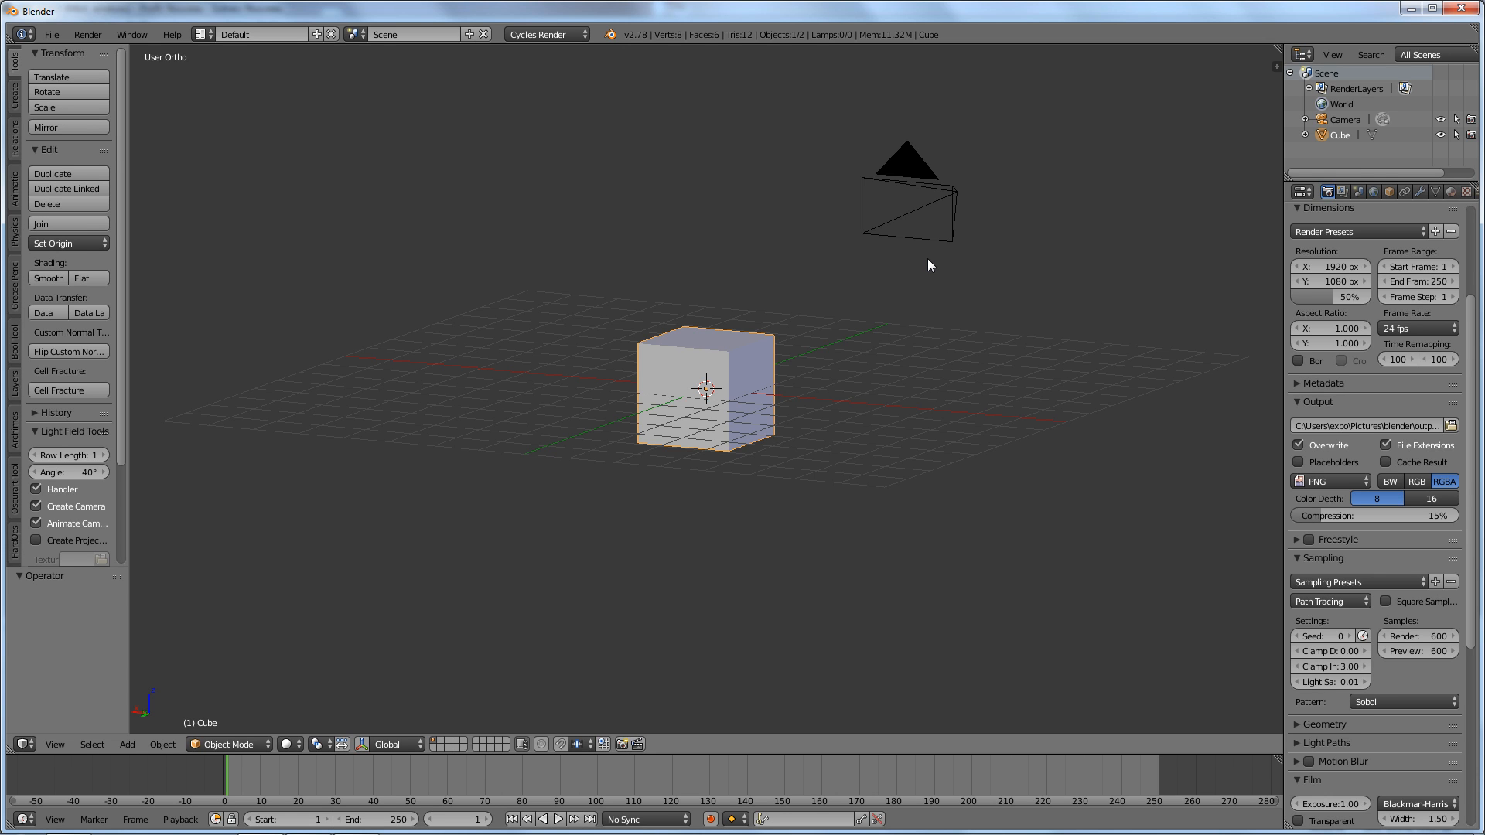
pyautogui.keyDown('shift'); pyautogui.moveTo(927, 259); pyautogui.dragTo(861, 339, button='middle'); pyautogui.keyUp('shift')
pyautogui.scroll(2, 867, 337)
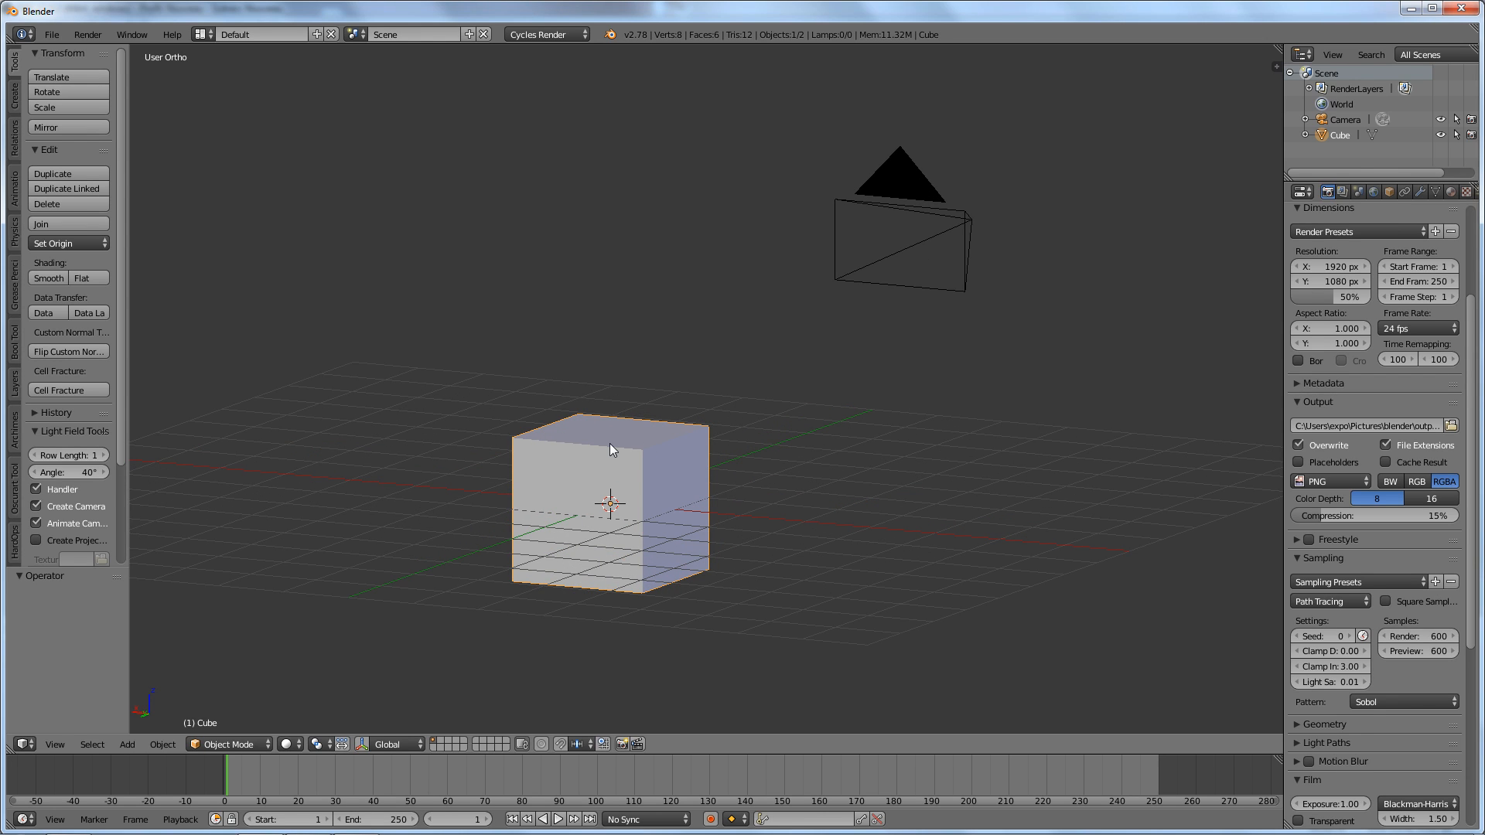
# Toggle the selection of all objects in the scene off, on and off again
pyautogui.press('a')
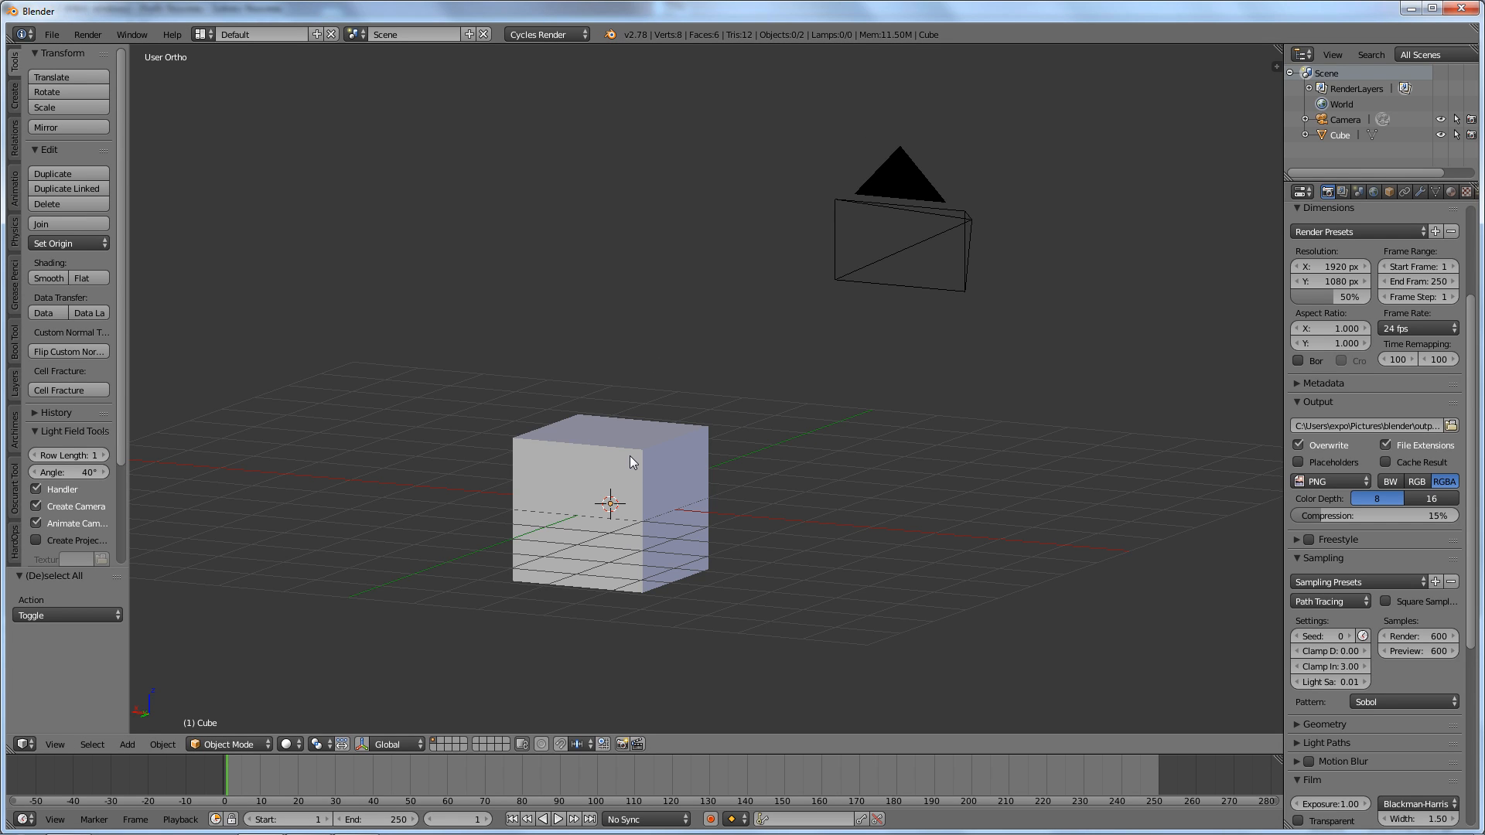
pyautogui.press('a')
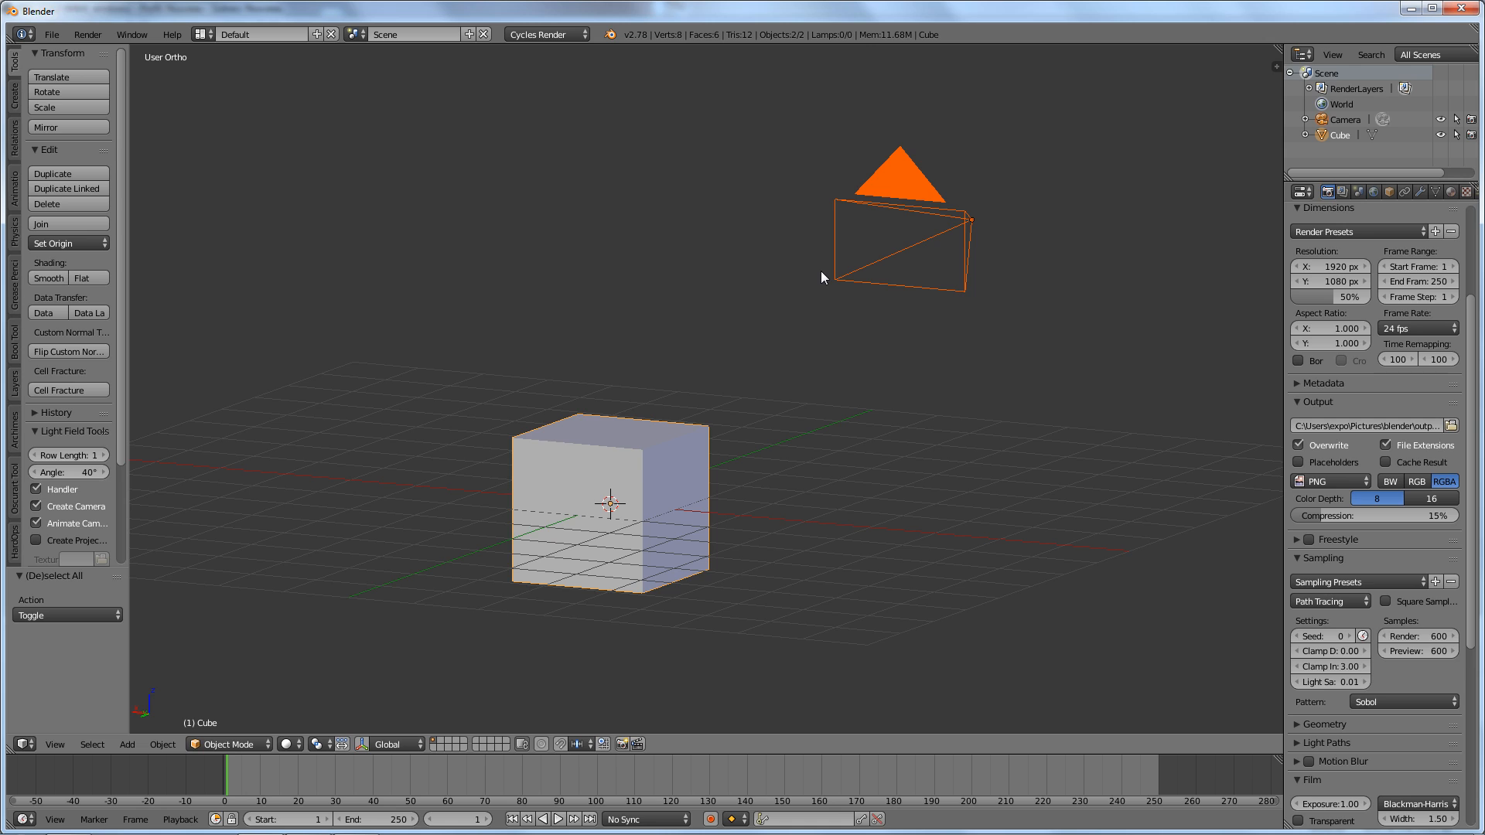
pyautogui.press('a')
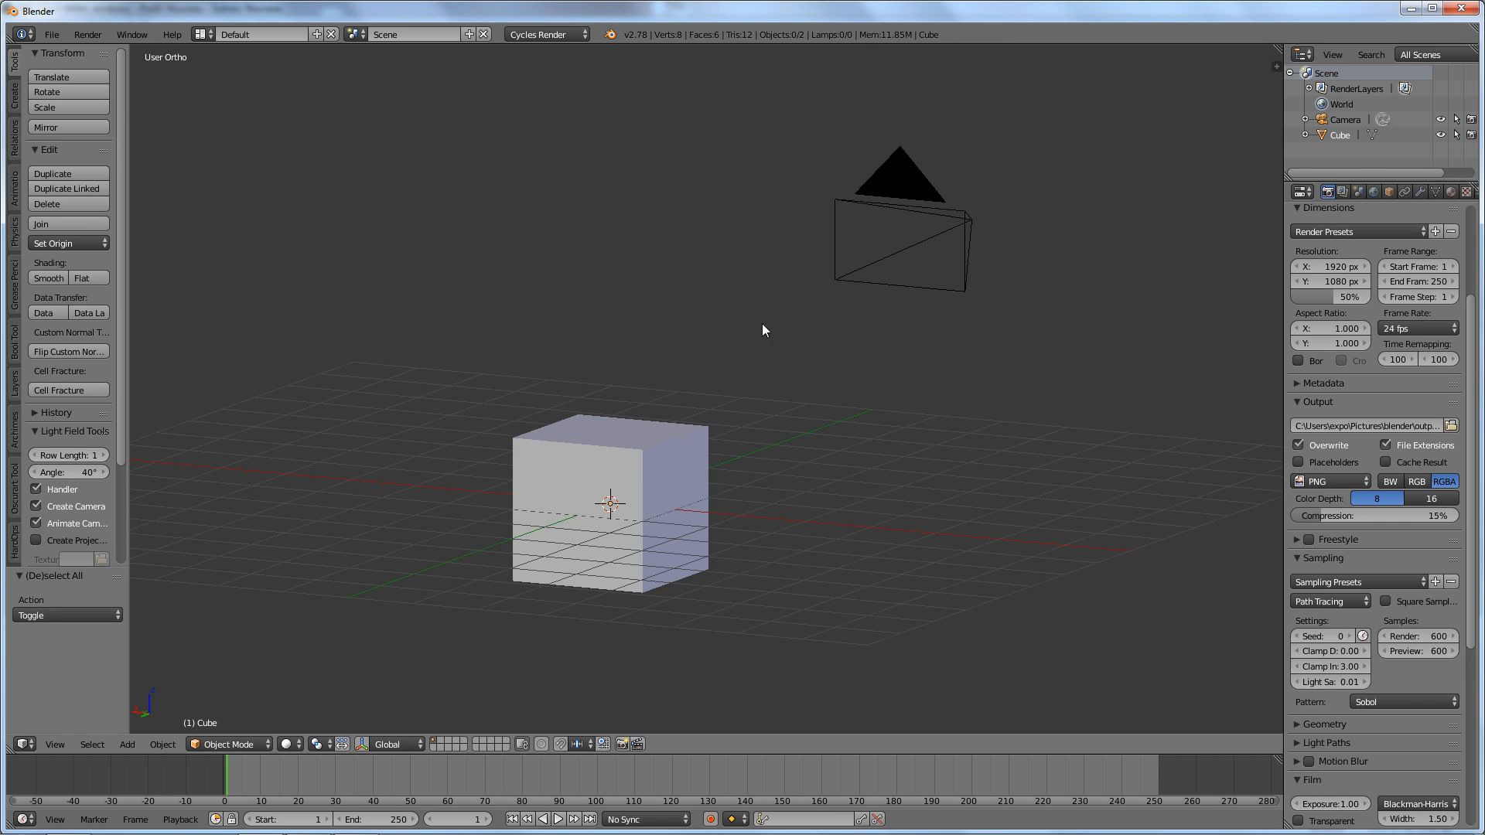
# Practise selecting the camera and the cube individually, clearing the selection between picks, and finish with all objects selected
pyautogui.rightClick(877, 220)
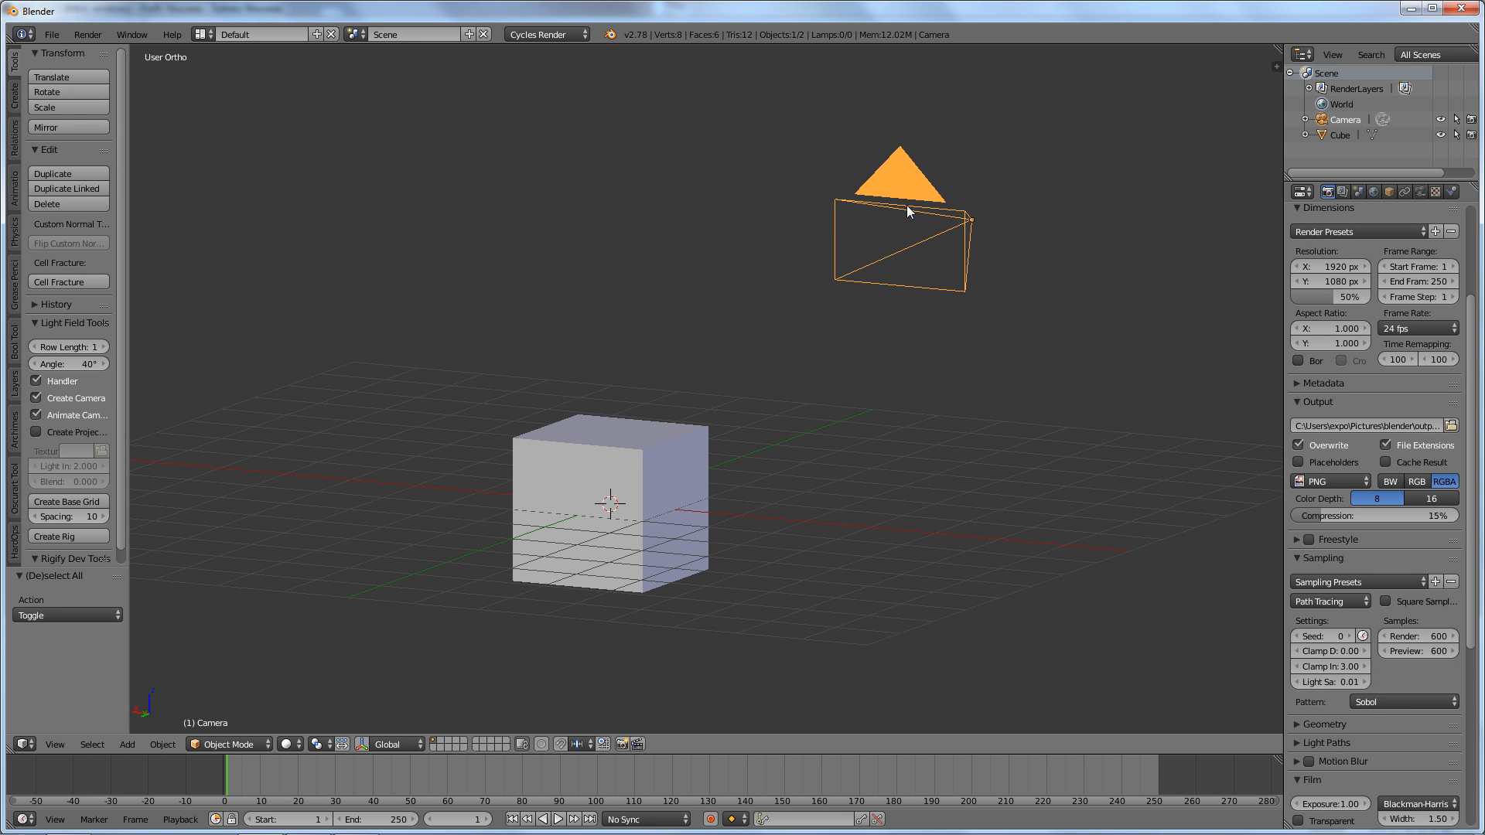
pyautogui.press('a')
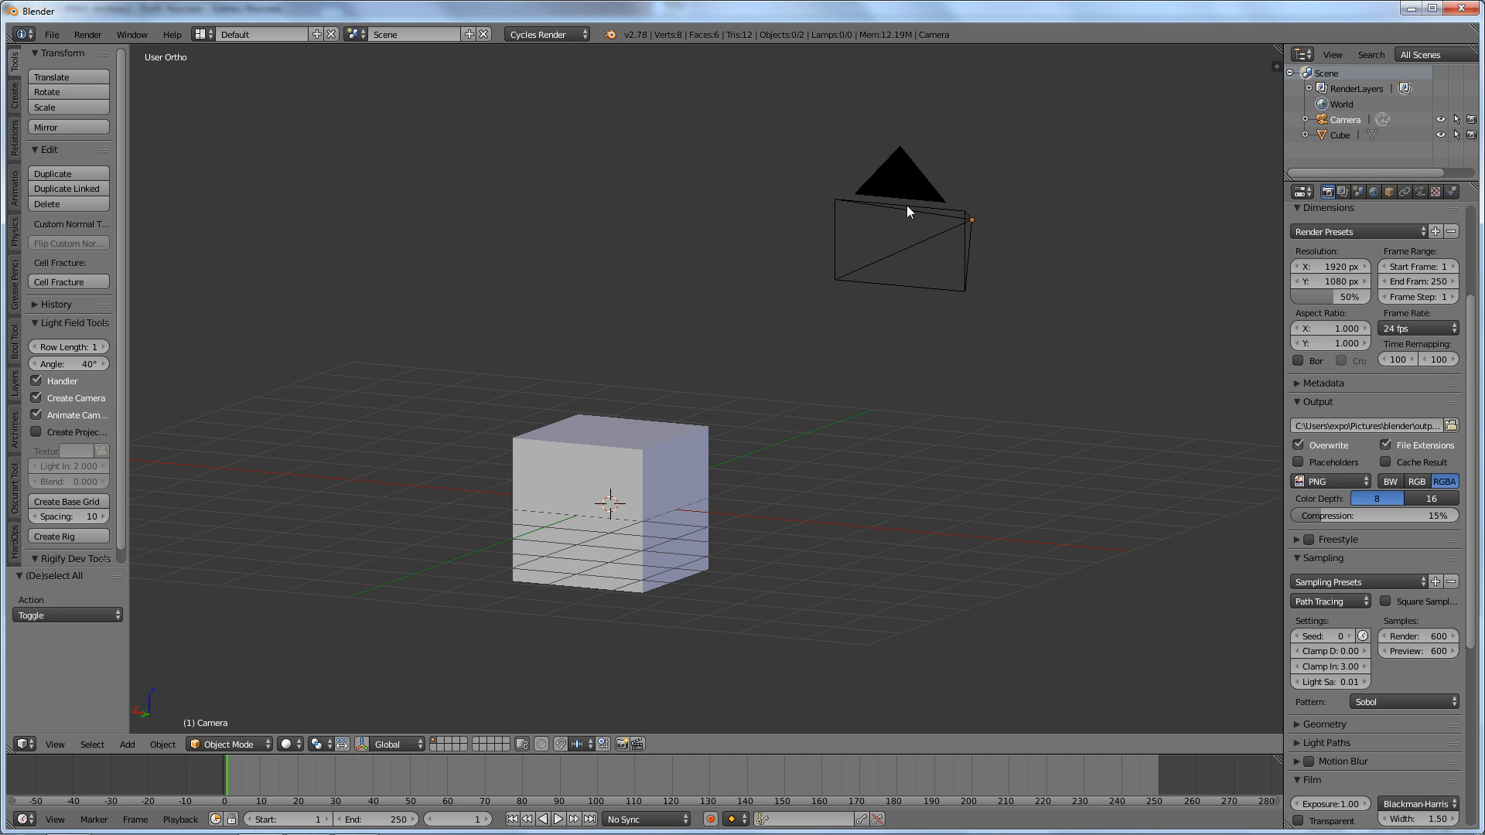
pyautogui.rightClick(631, 443)
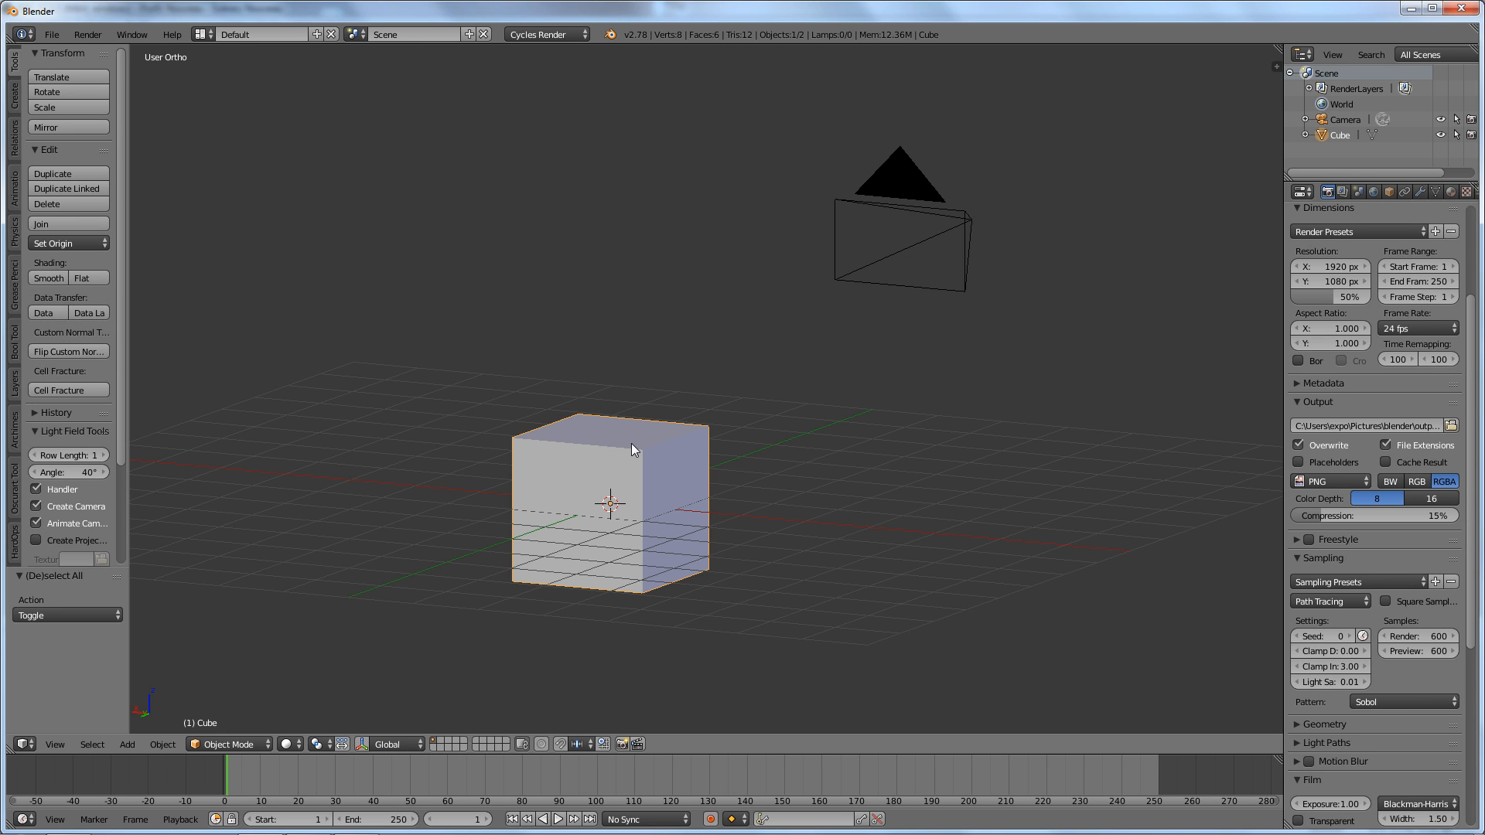
pyautogui.press('a')
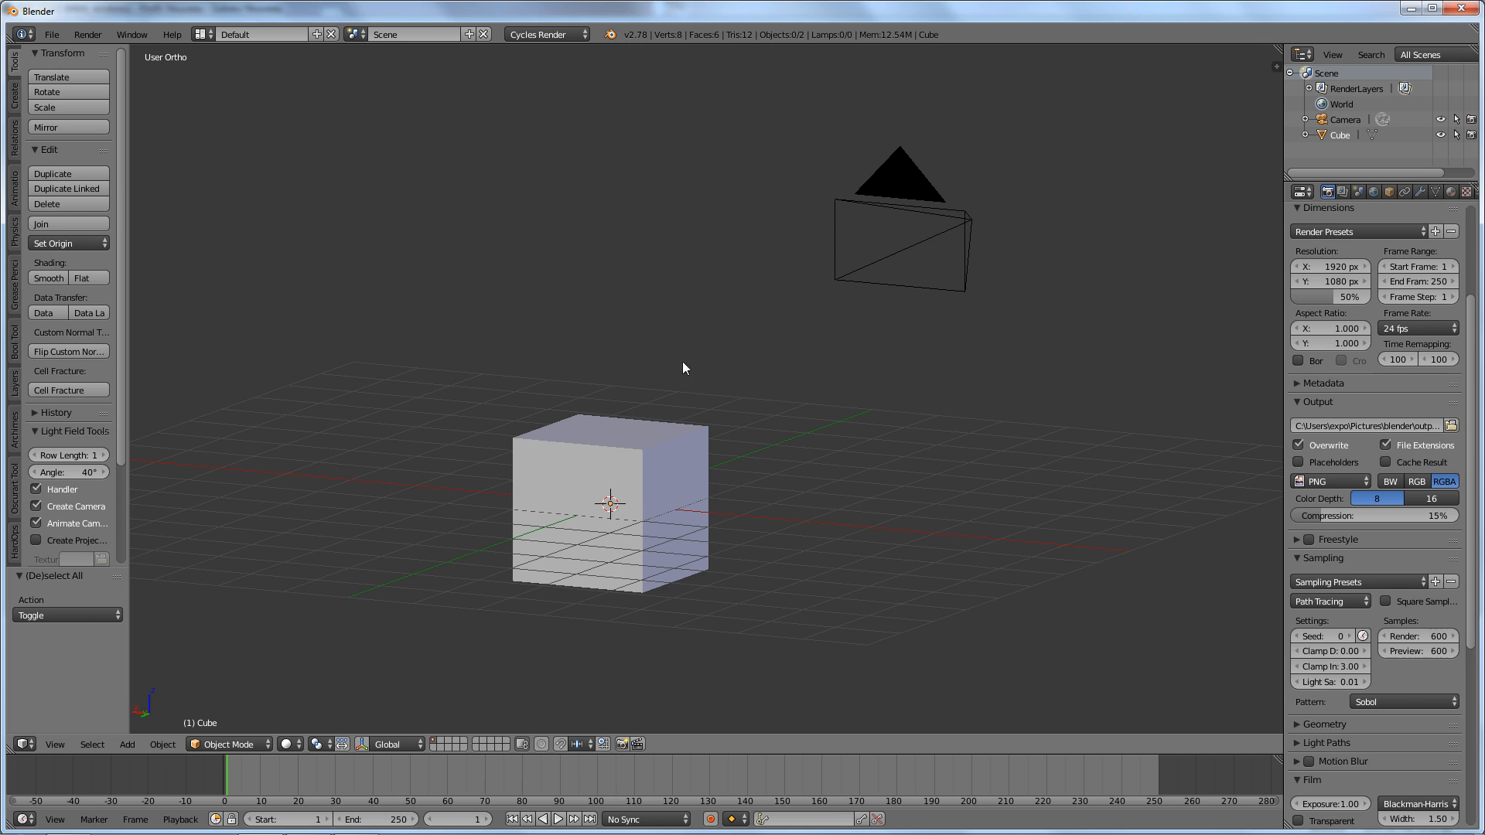
pyautogui.rightClick(629, 468)
pyautogui.press('a')
pyautogui.press('a')
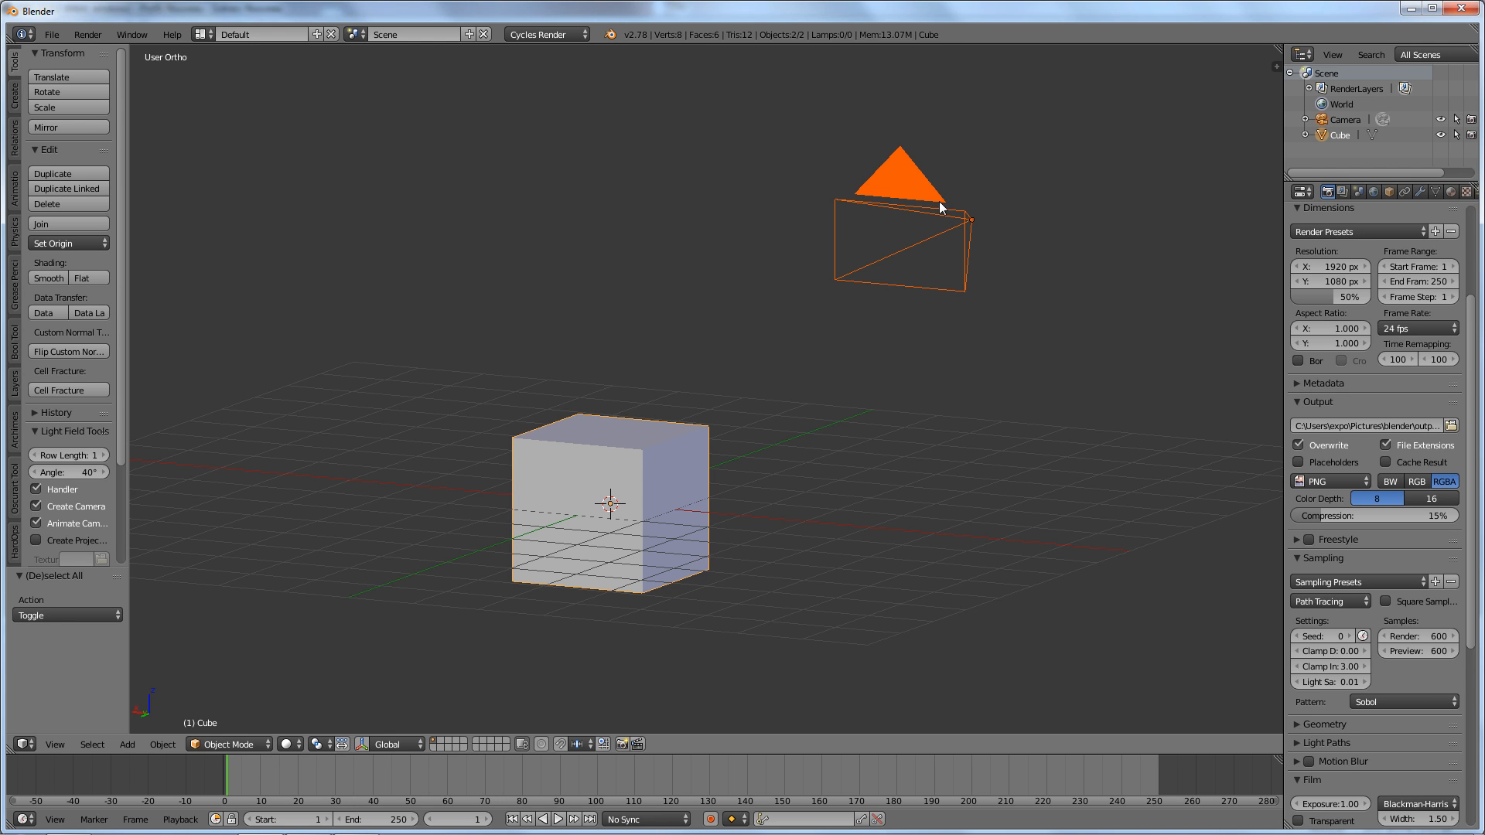
# Delete the camera from the scene
pyautogui.rightClick(942, 226)
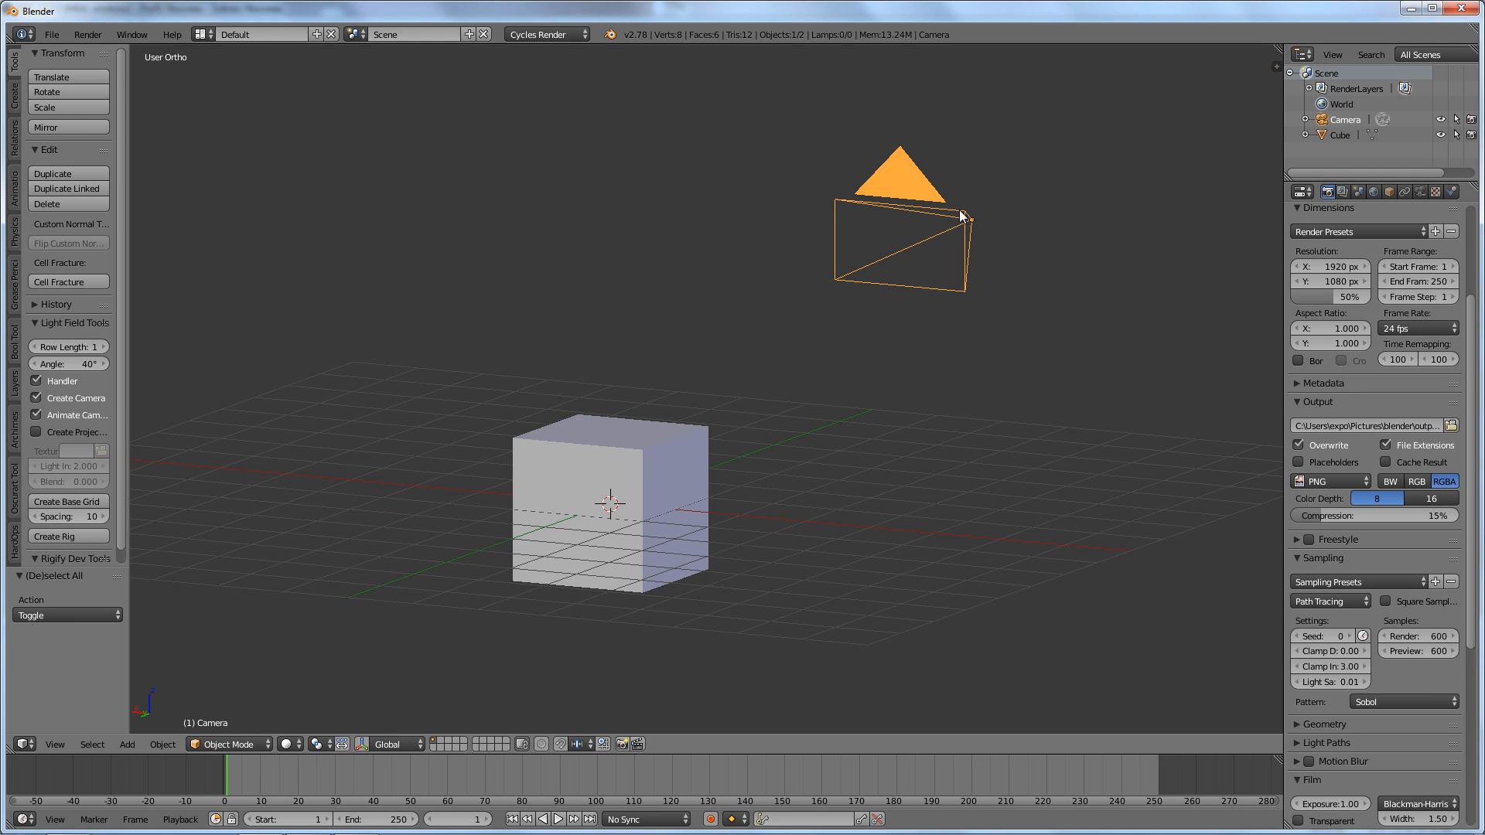
pyautogui.press('x')
pyautogui.click(959, 210)
# Select the cube and toggle its selection off and on, leaving it selected
pyautogui.rightClick(610, 438)
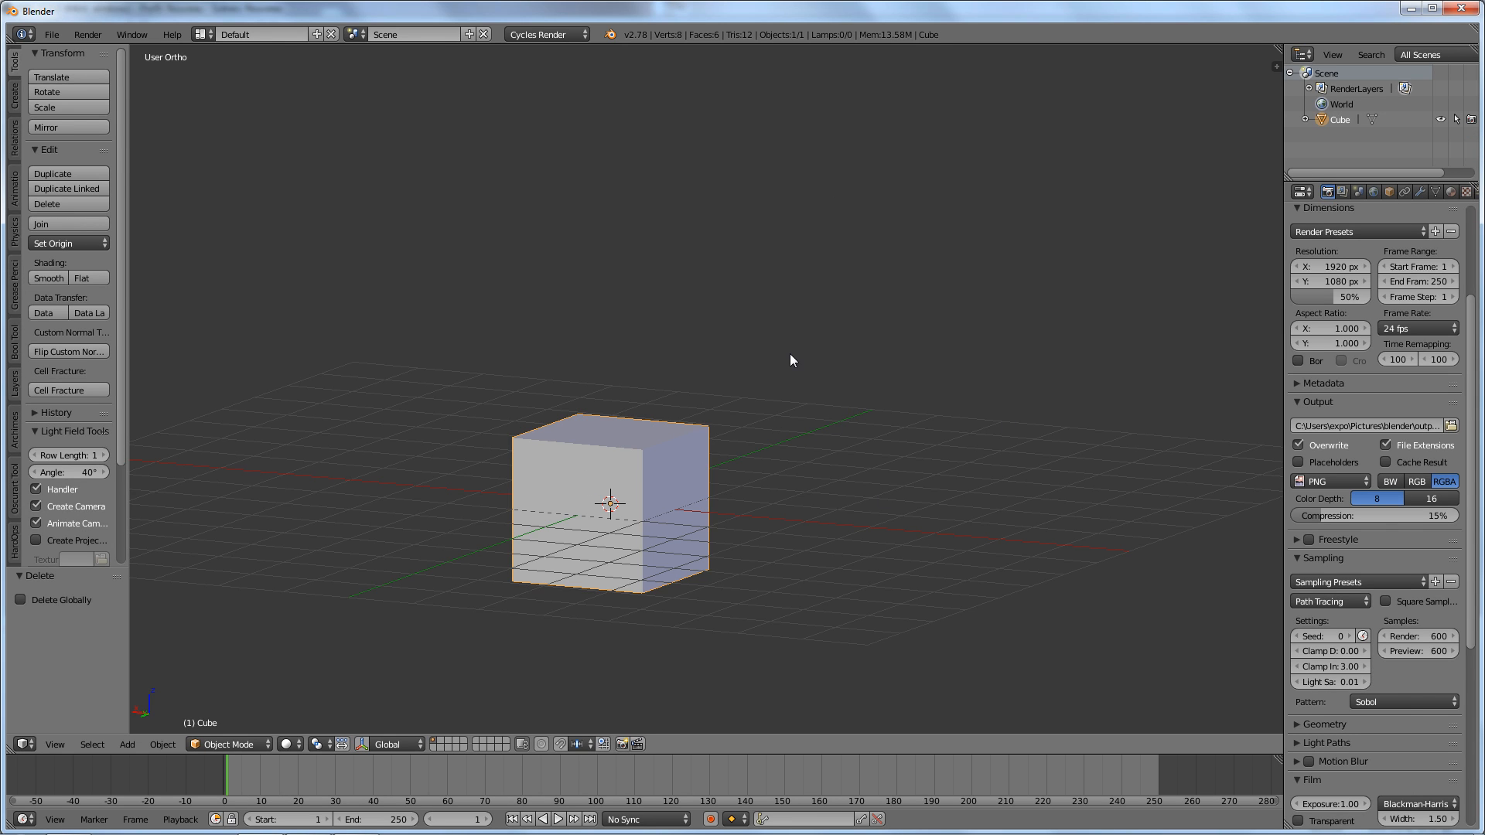
pyautogui.press('a')
pyautogui.press('a')
pyautogui.press('a')
pyautogui.press('a')
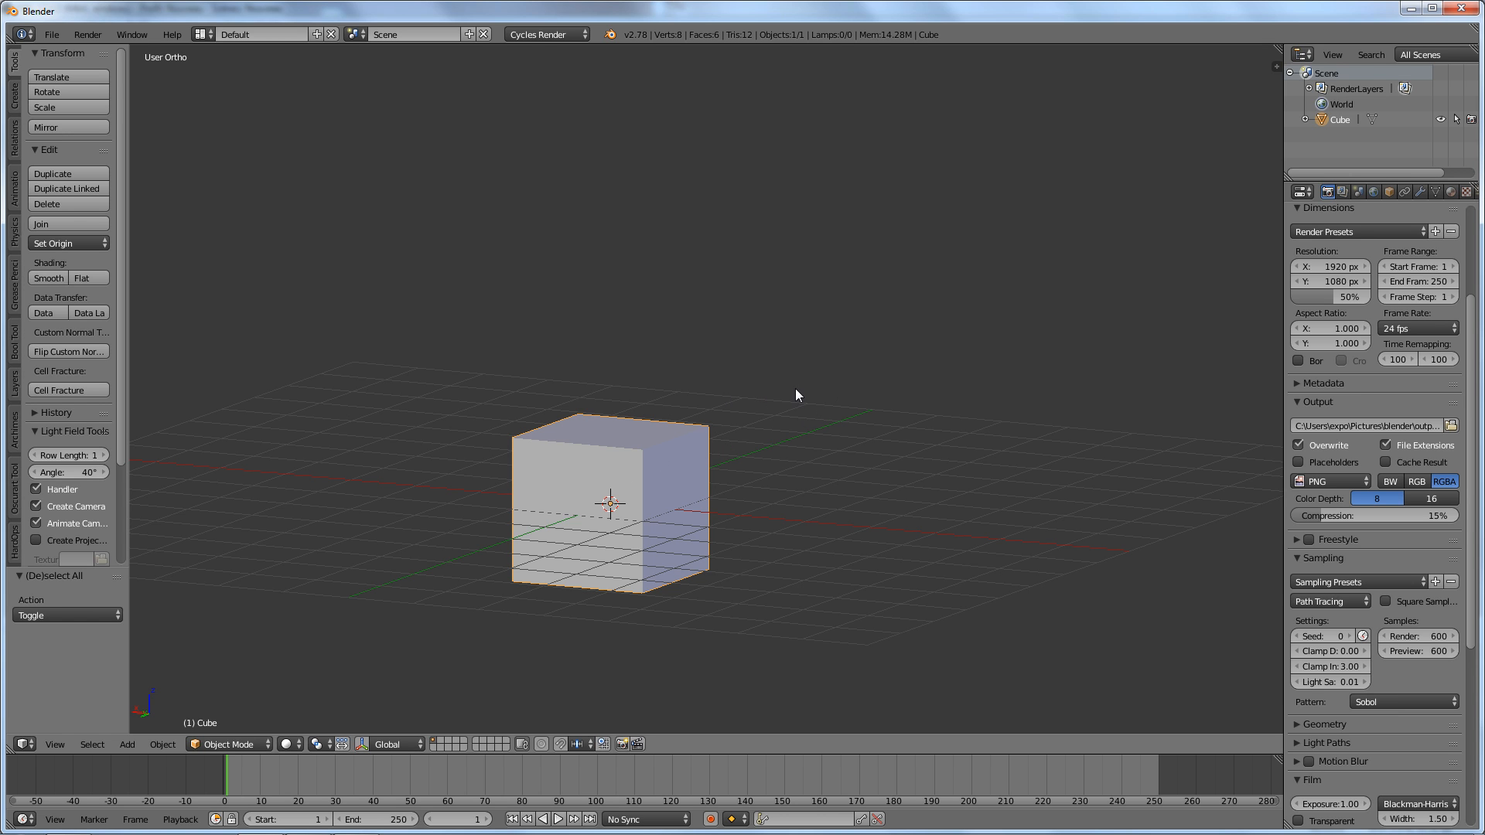
# Enter Edit Mode on the cube and deselect all of its geometry
pyautogui.moveTo(795, 388); pyautogui.dragTo(721, 411, button='middle')
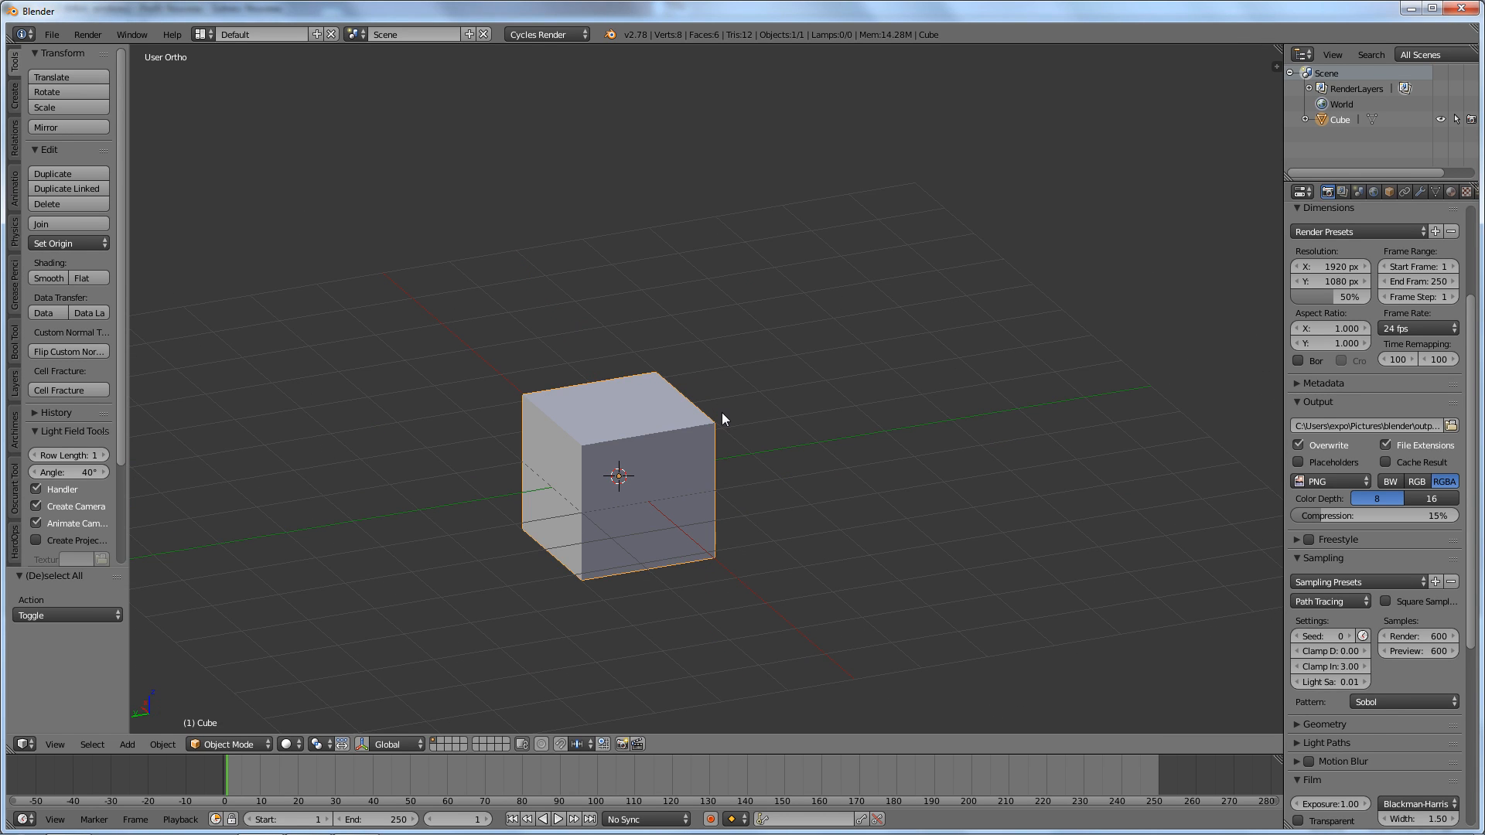
pyautogui.press('Tab')
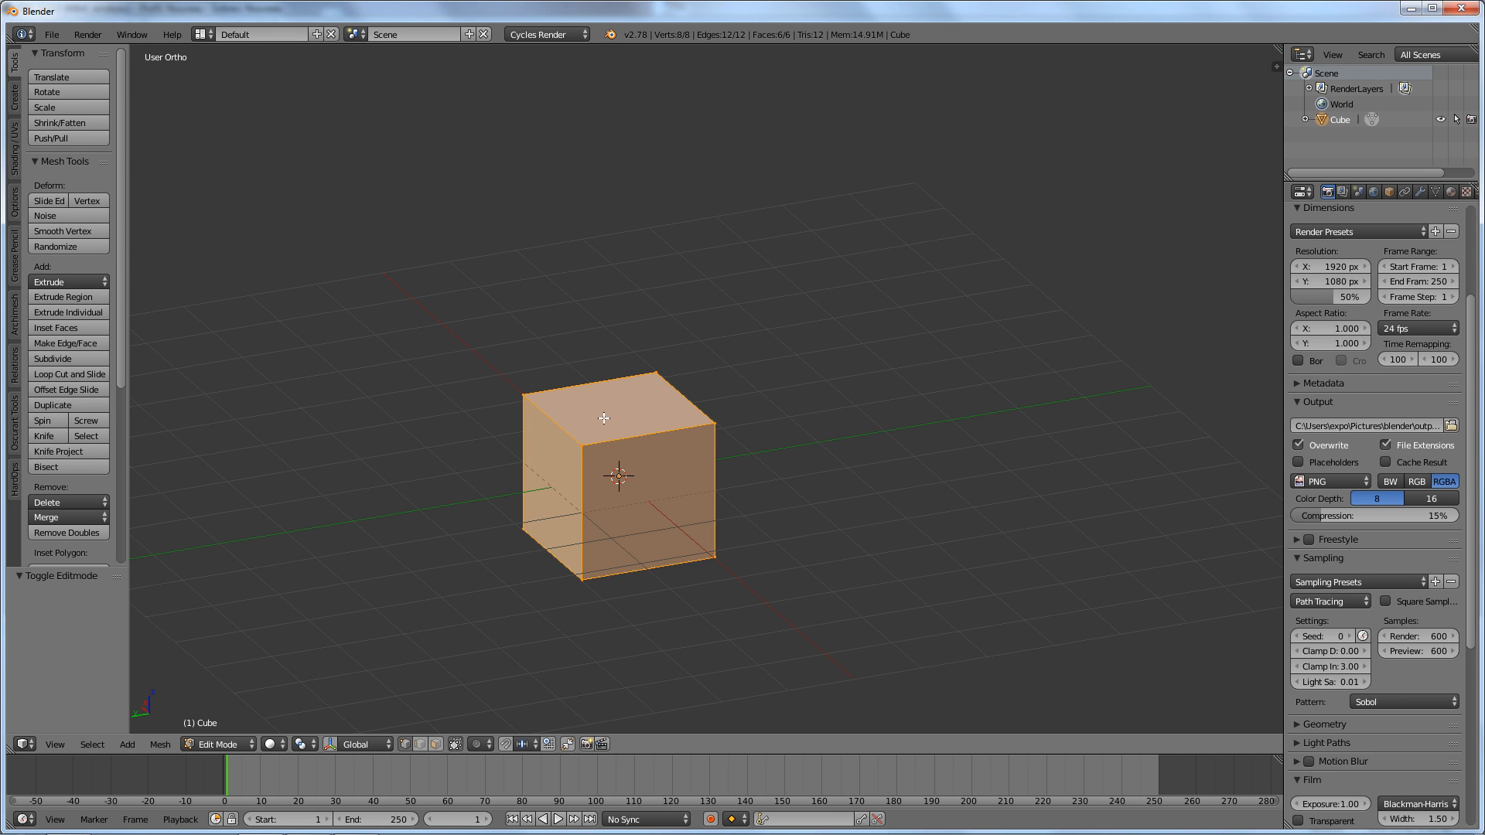
pyautogui.scroll(4, 602, 425)
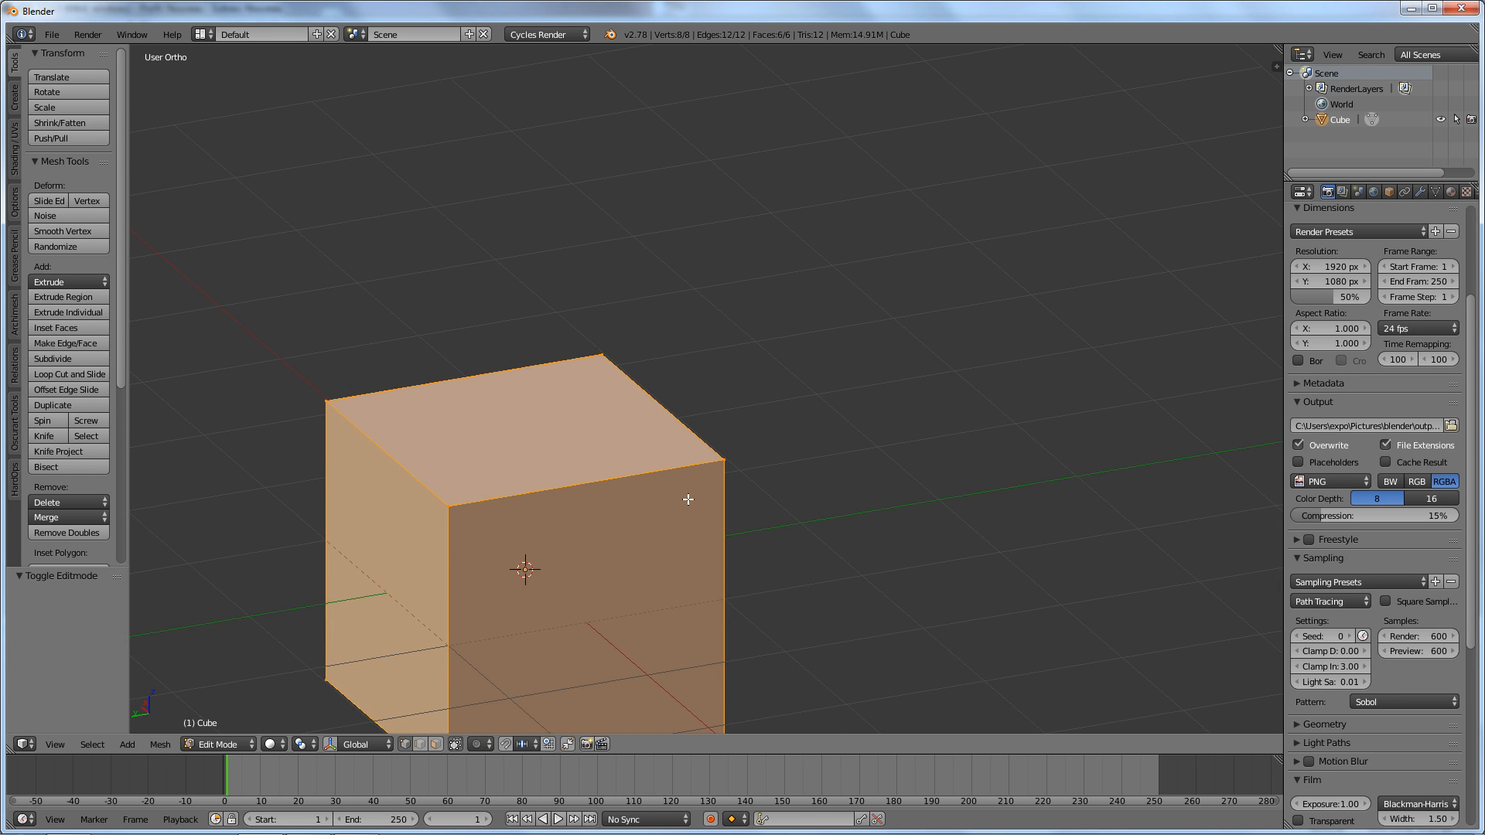
pyautogui.keyDown('shift'); pyautogui.moveTo(531, 520); pyautogui.dragTo(917, 132, button='middle'); pyautogui.keyUp('shift')
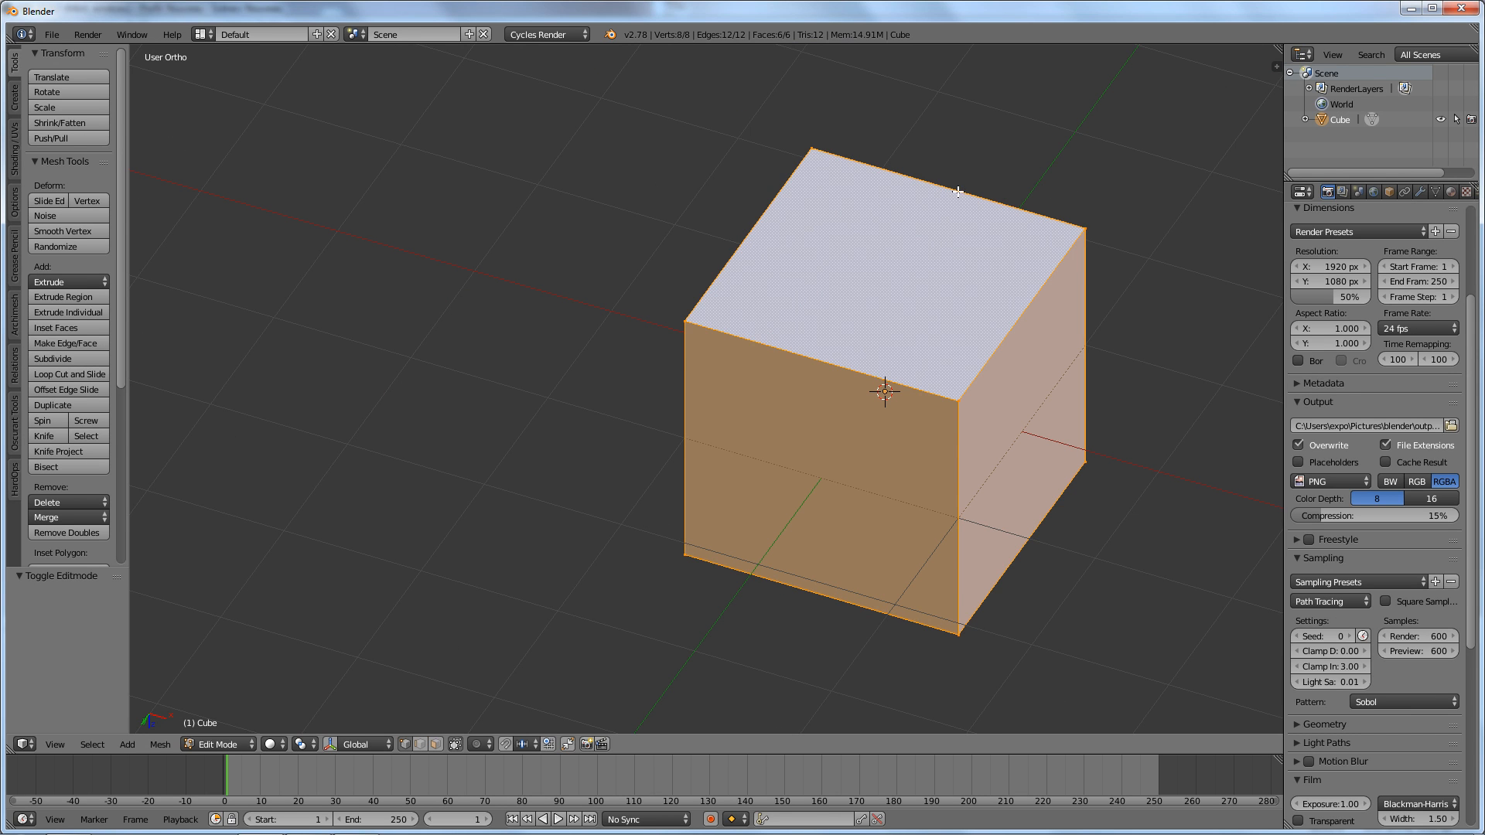
pyautogui.moveTo(957, 192); pyautogui.dragTo(525, 279, button='middle')
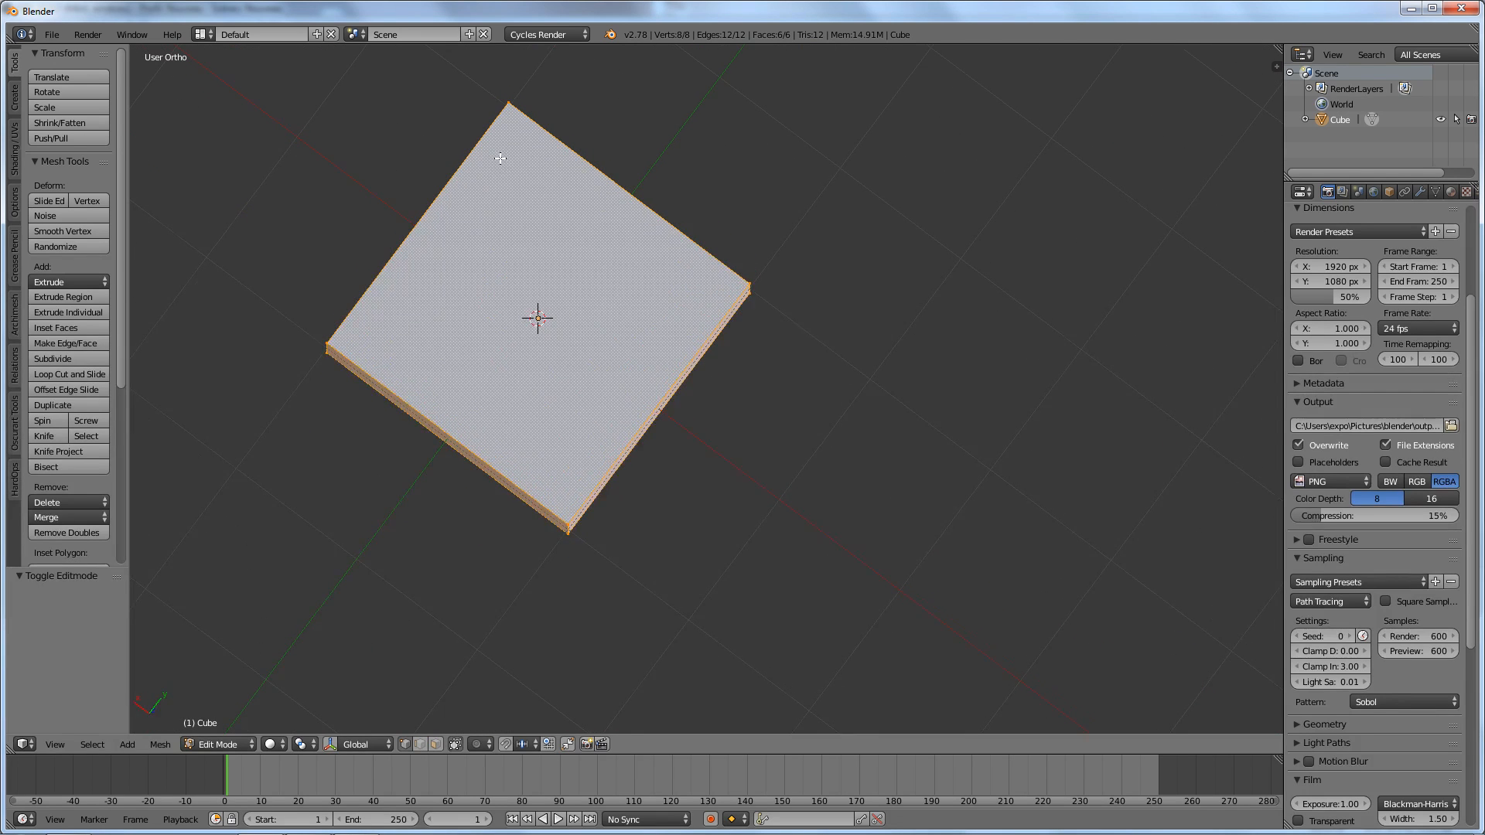
pyautogui.moveTo(501, 158); pyautogui.dragTo(609, 377, button='middle')
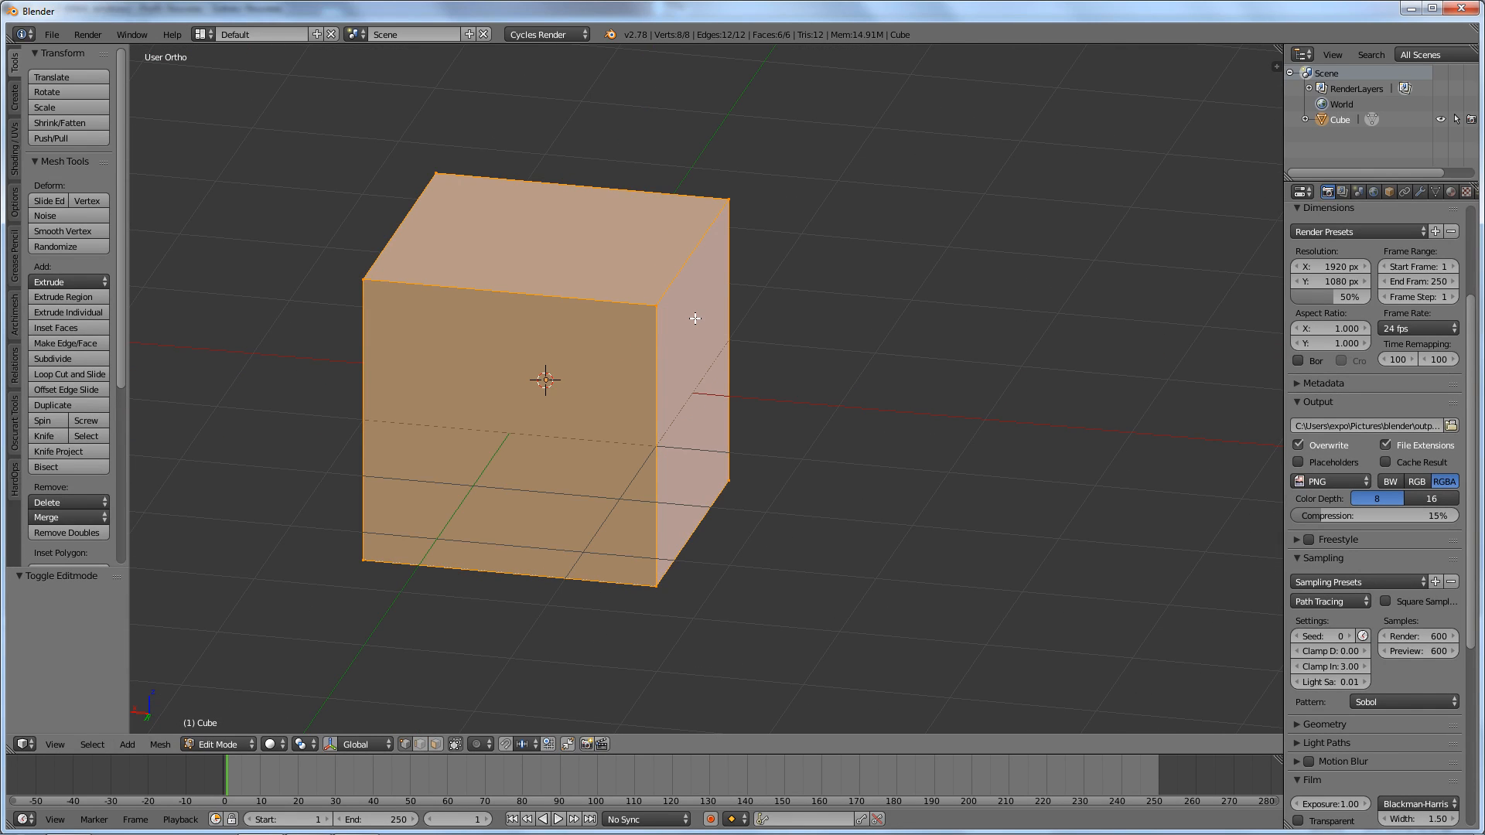
pyautogui.press('a')
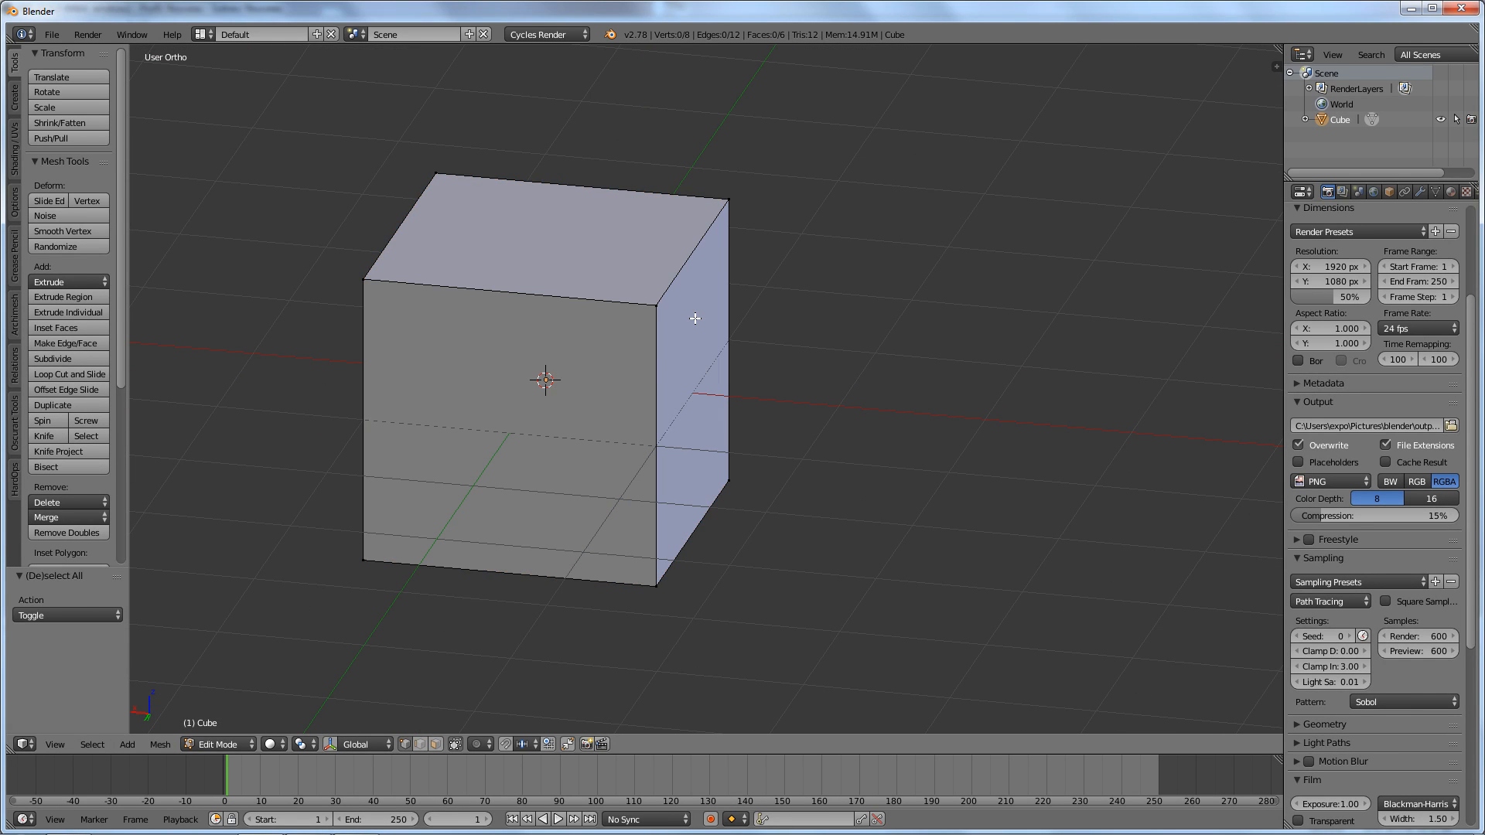
# Practise selecting single and paired top corner vertices of the cube, clearing the selection between tries, and finish with one corner selected
pyautogui.rightClick(658, 299)
pyautogui.press('a')
pyautogui.rightClick(356, 281)
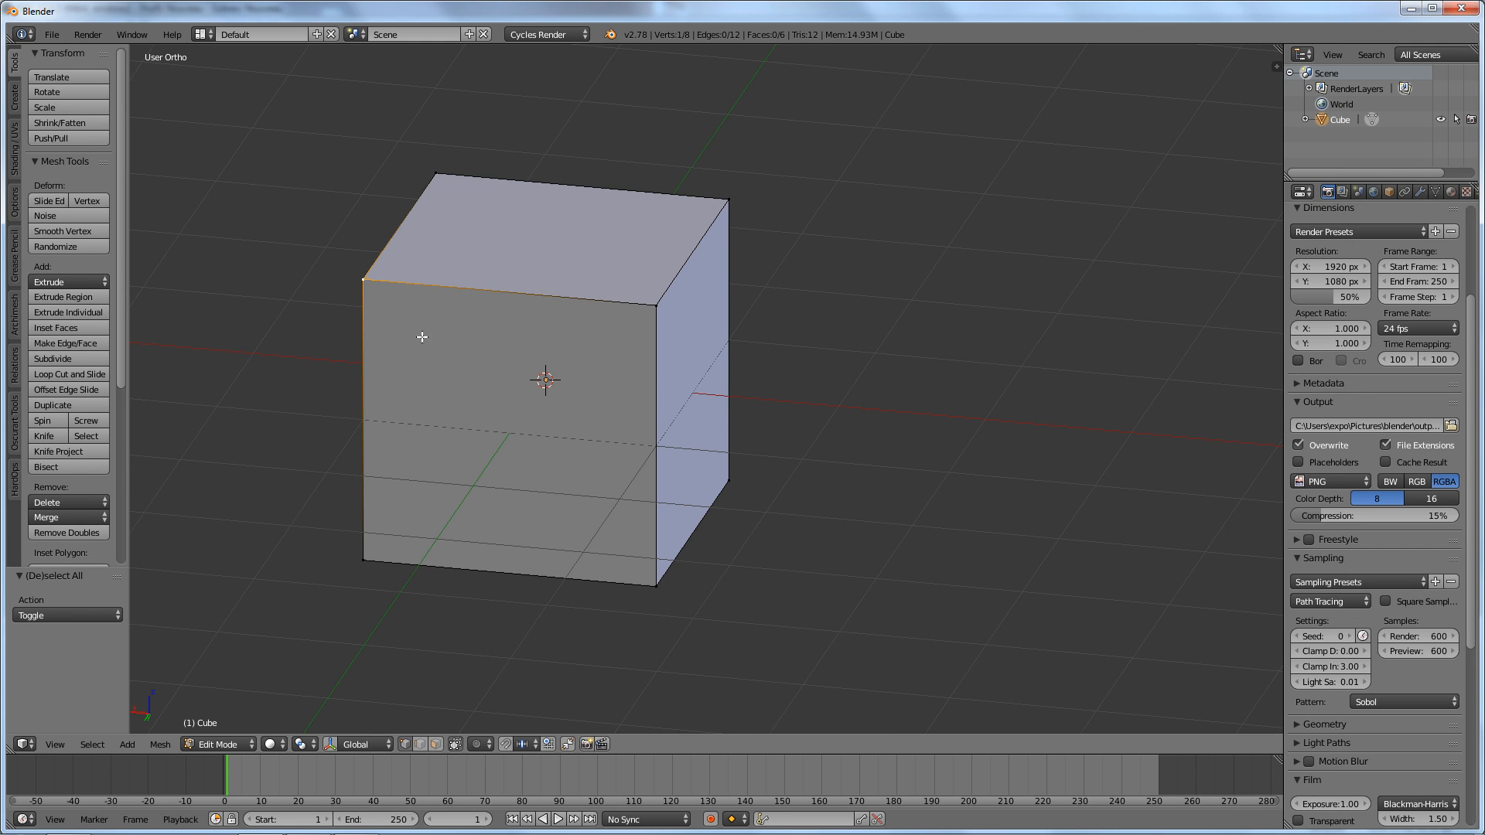
pyautogui.keyDown('shift'); pyautogui.rightClick(654, 307); pyautogui.keyUp('shift')
pyautogui.press('a')
pyautogui.moveTo(564, 298); pyautogui.dragTo(901, 328, button='middle')
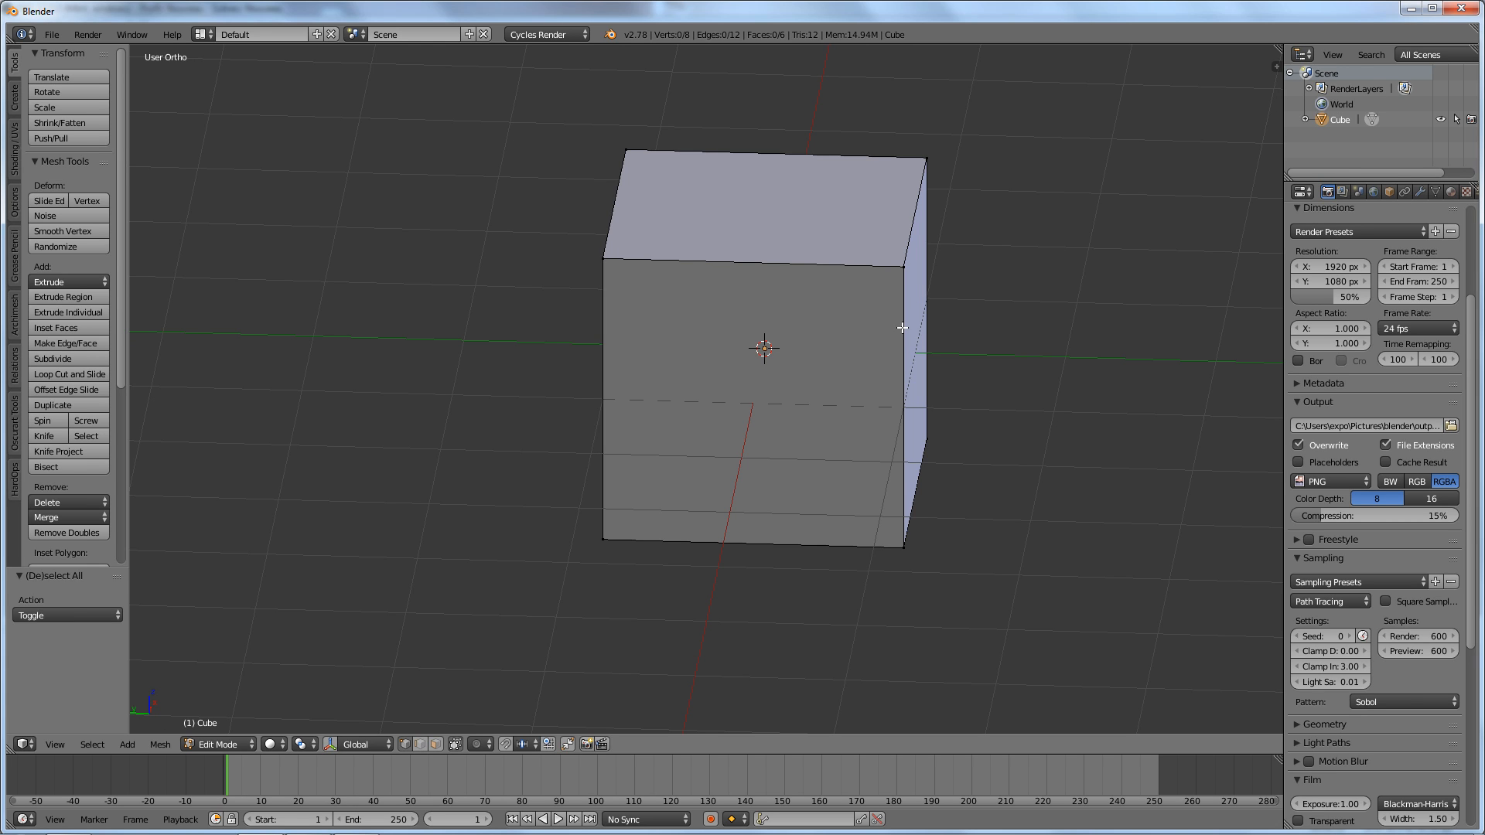
pyautogui.rightClick(605, 261)
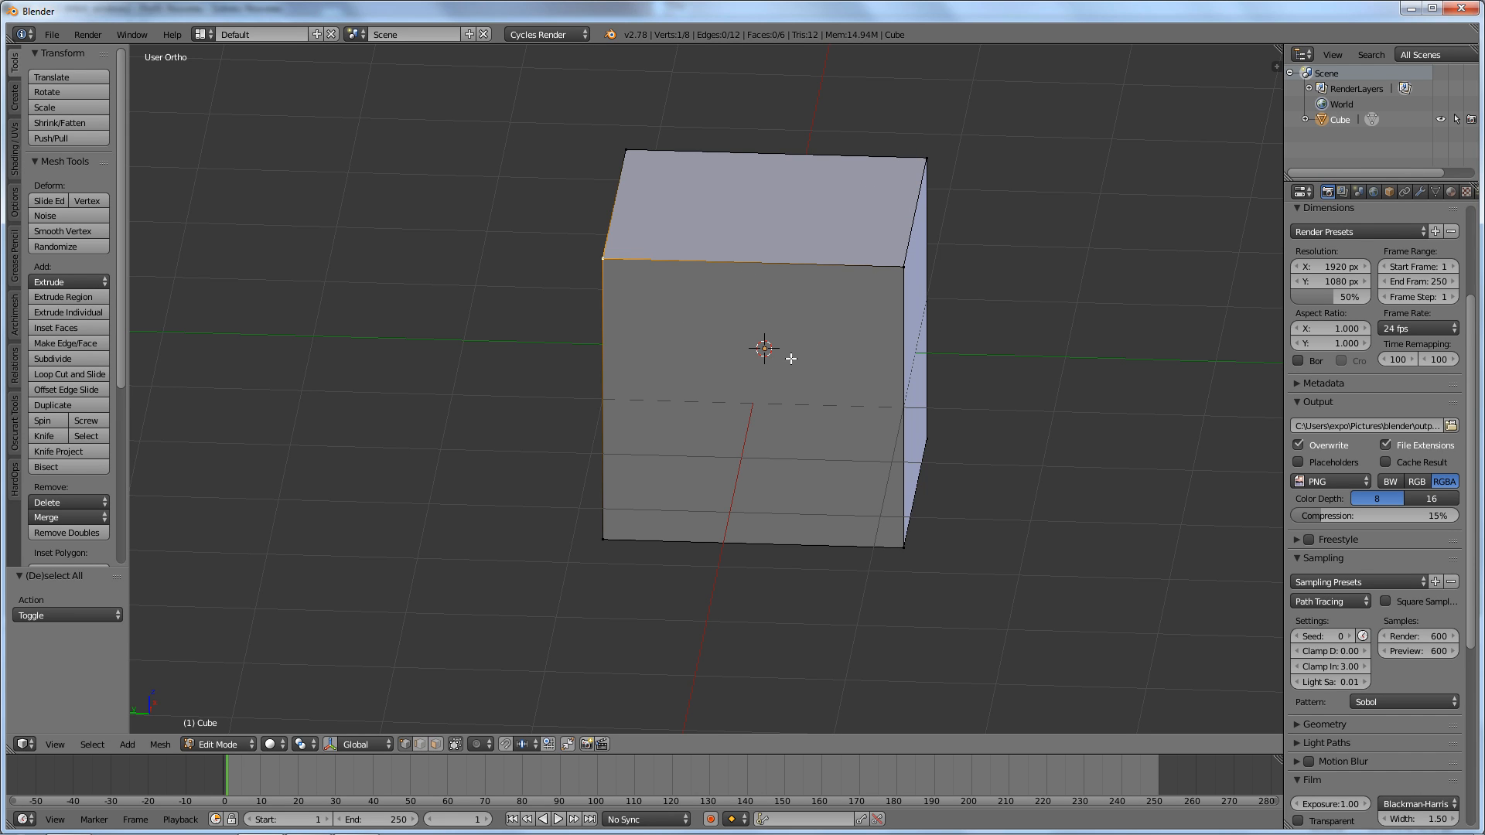
# Return to Object Mode and delete the cube
pyautogui.press('Tab')
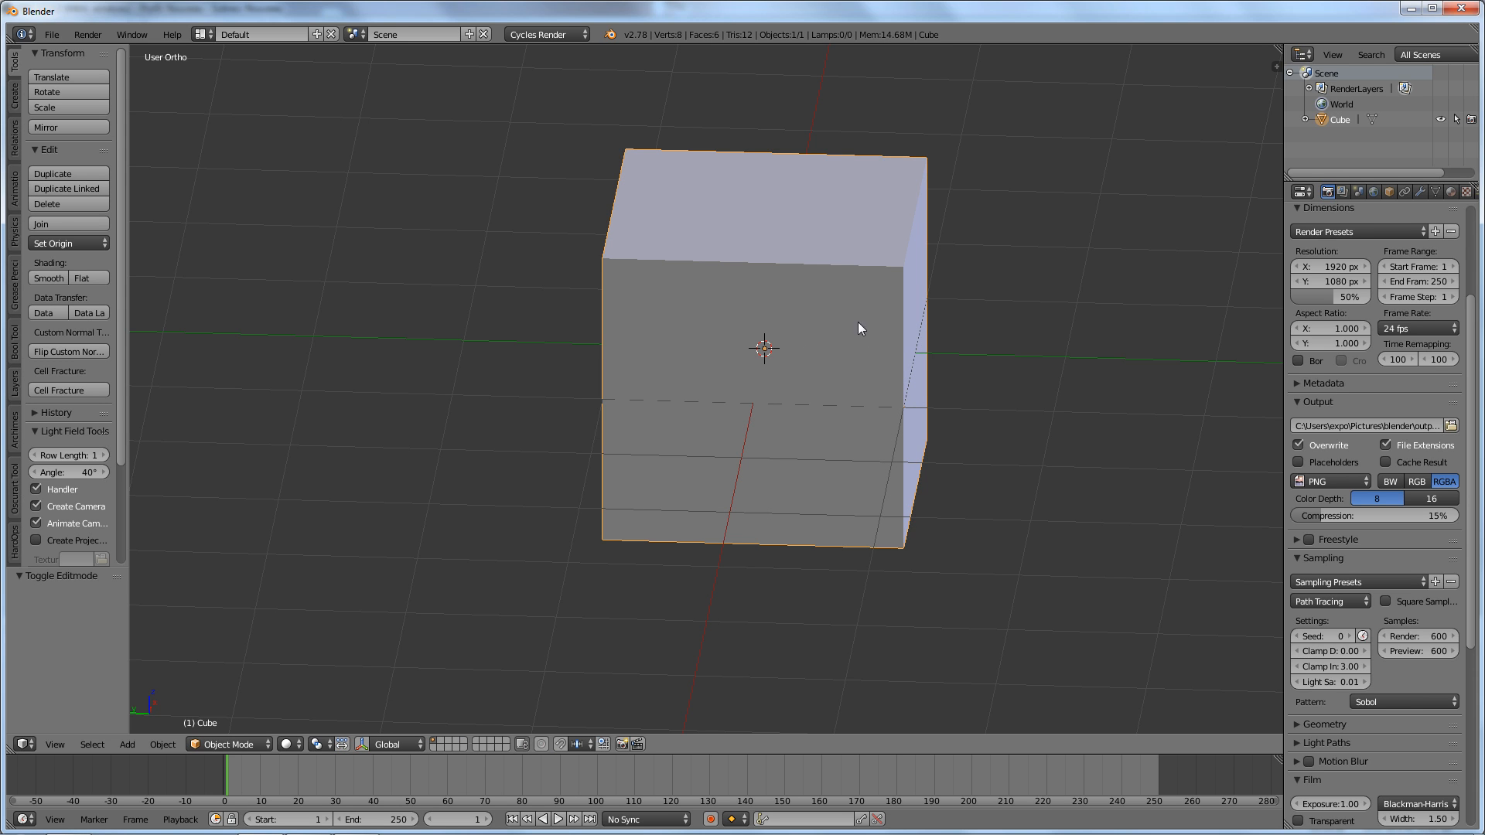
pyautogui.press('x')
pyautogui.click(793, 291)
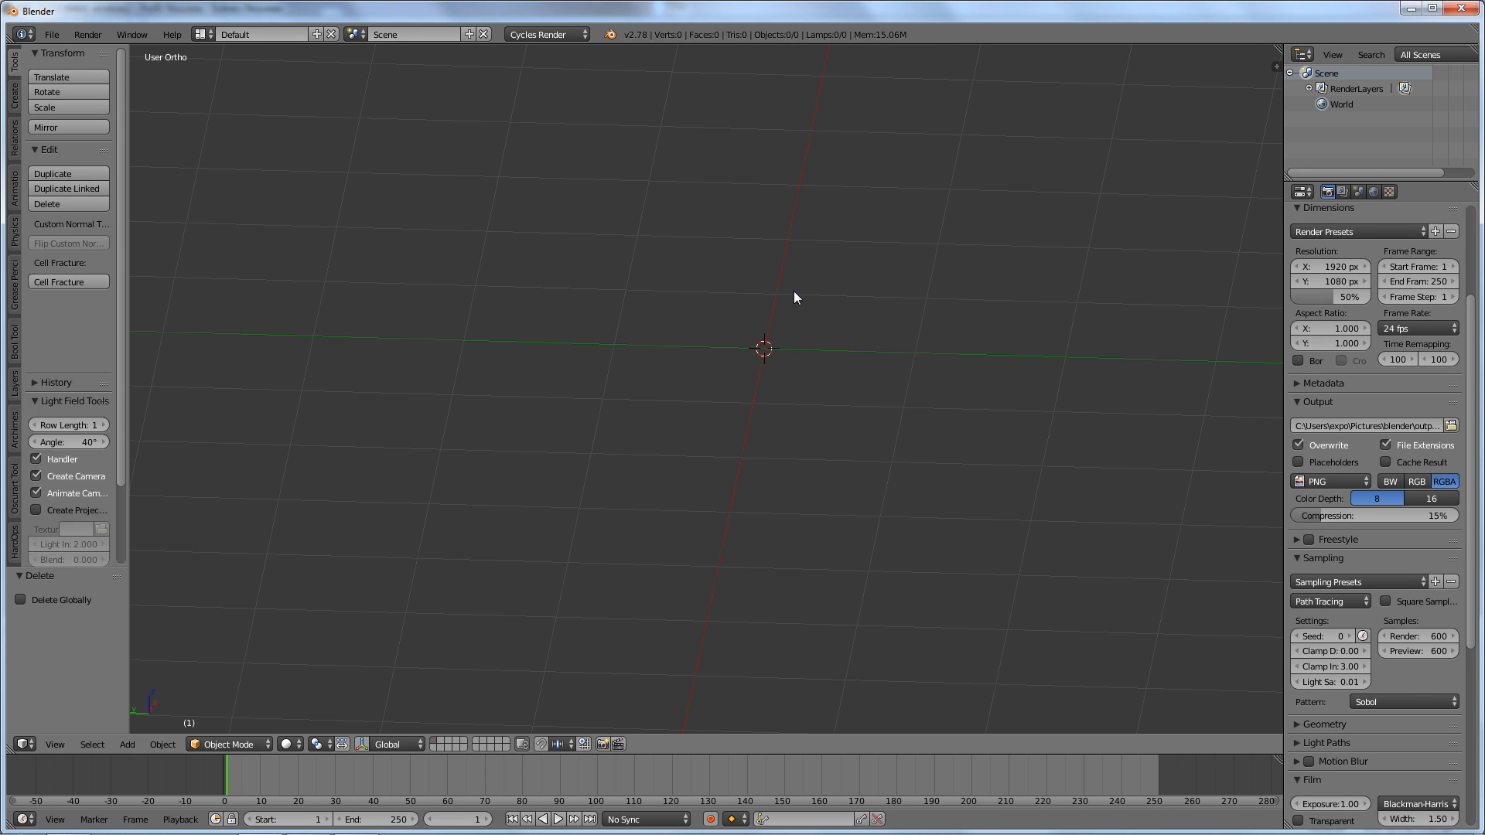
# Check the mesh types available for adding and the Dynamic Context Menu entry in the add-on preferences, closing the preferences when done
pyautogui.press('space')
pyautogui.moveTo(798, 320)
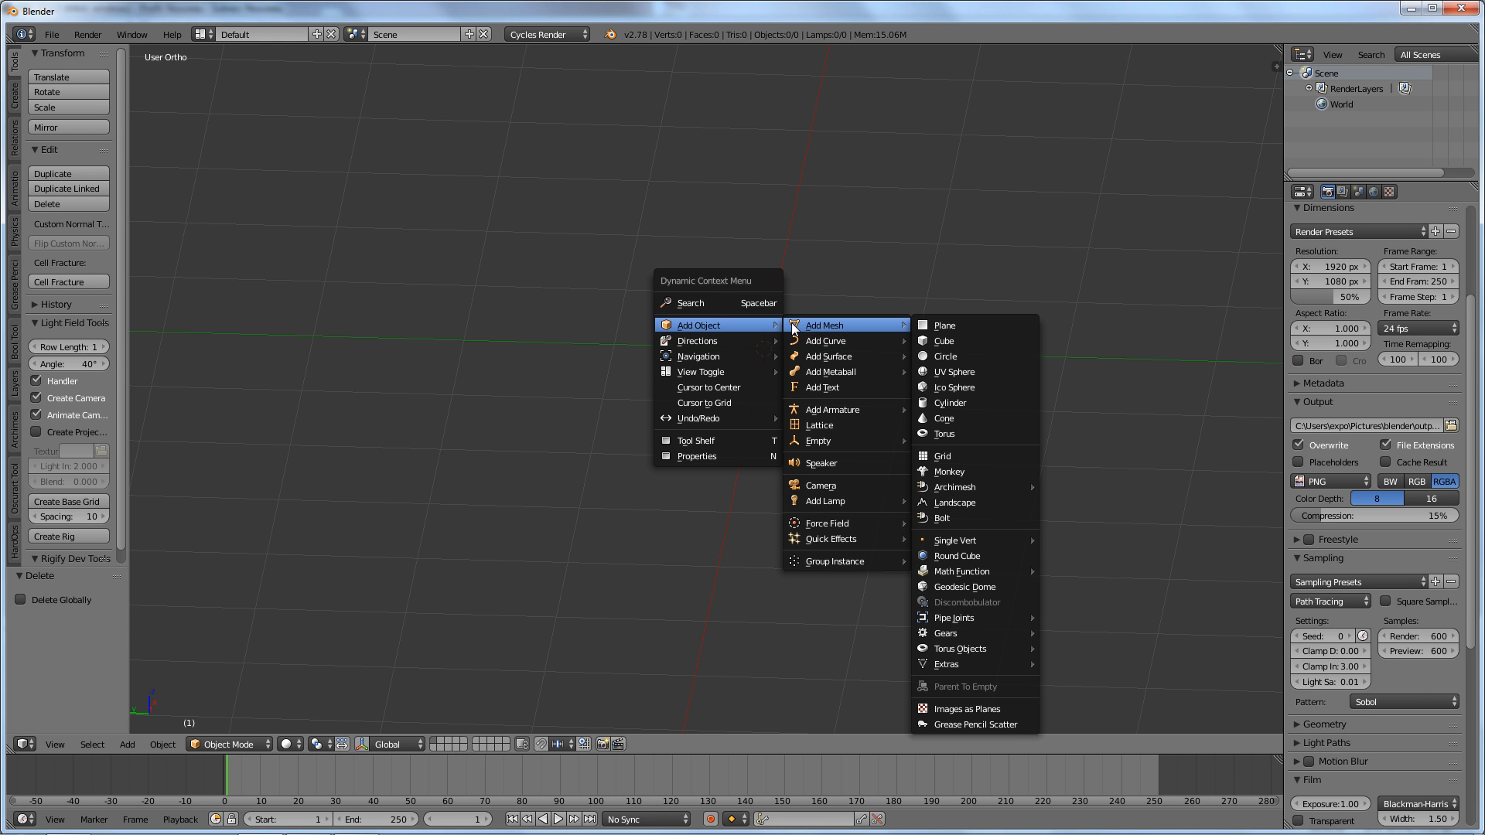
pyautogui.click(51, 35)
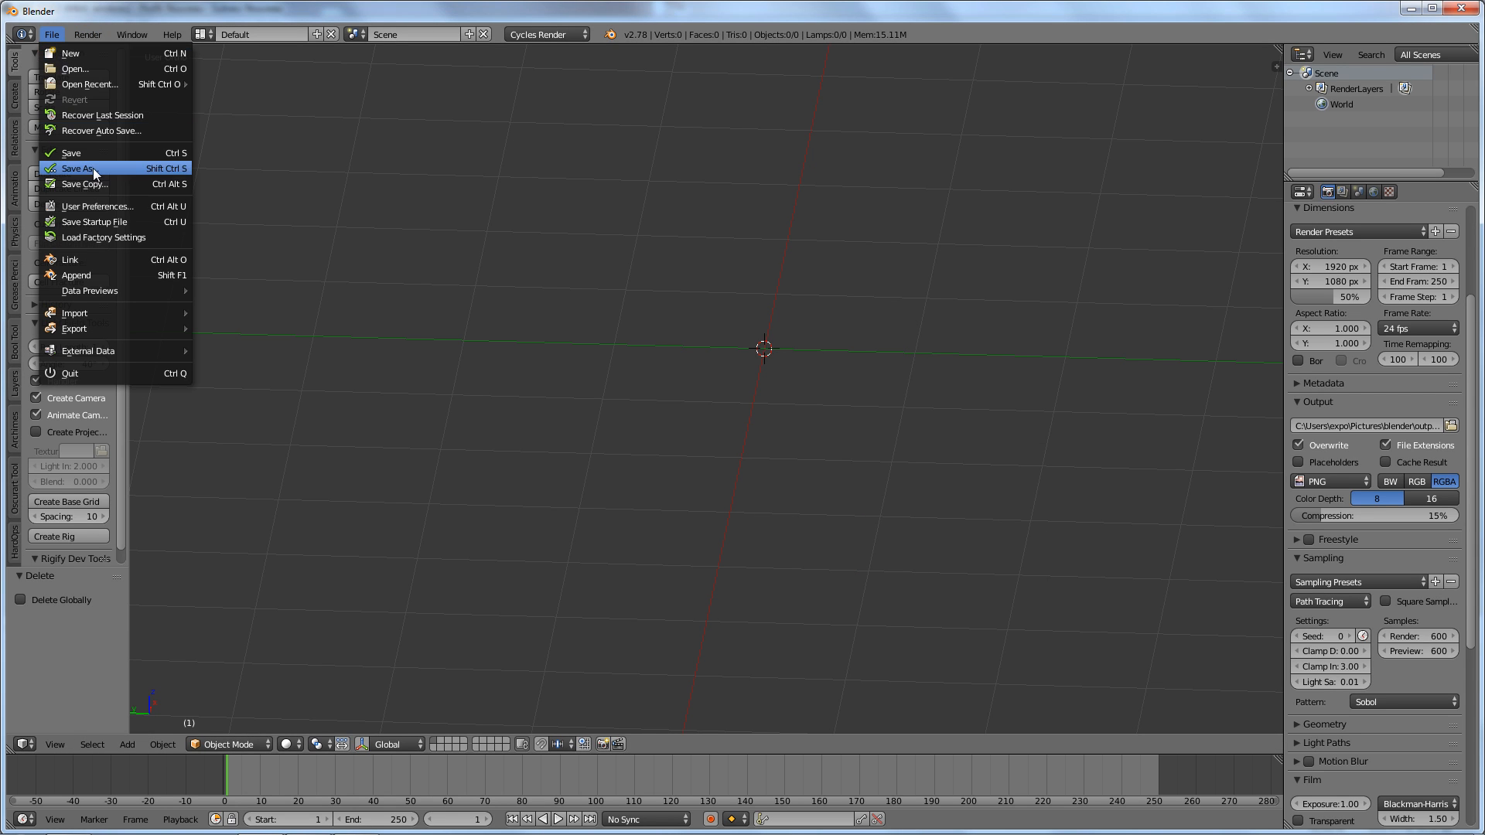
pyautogui.click(96, 208)
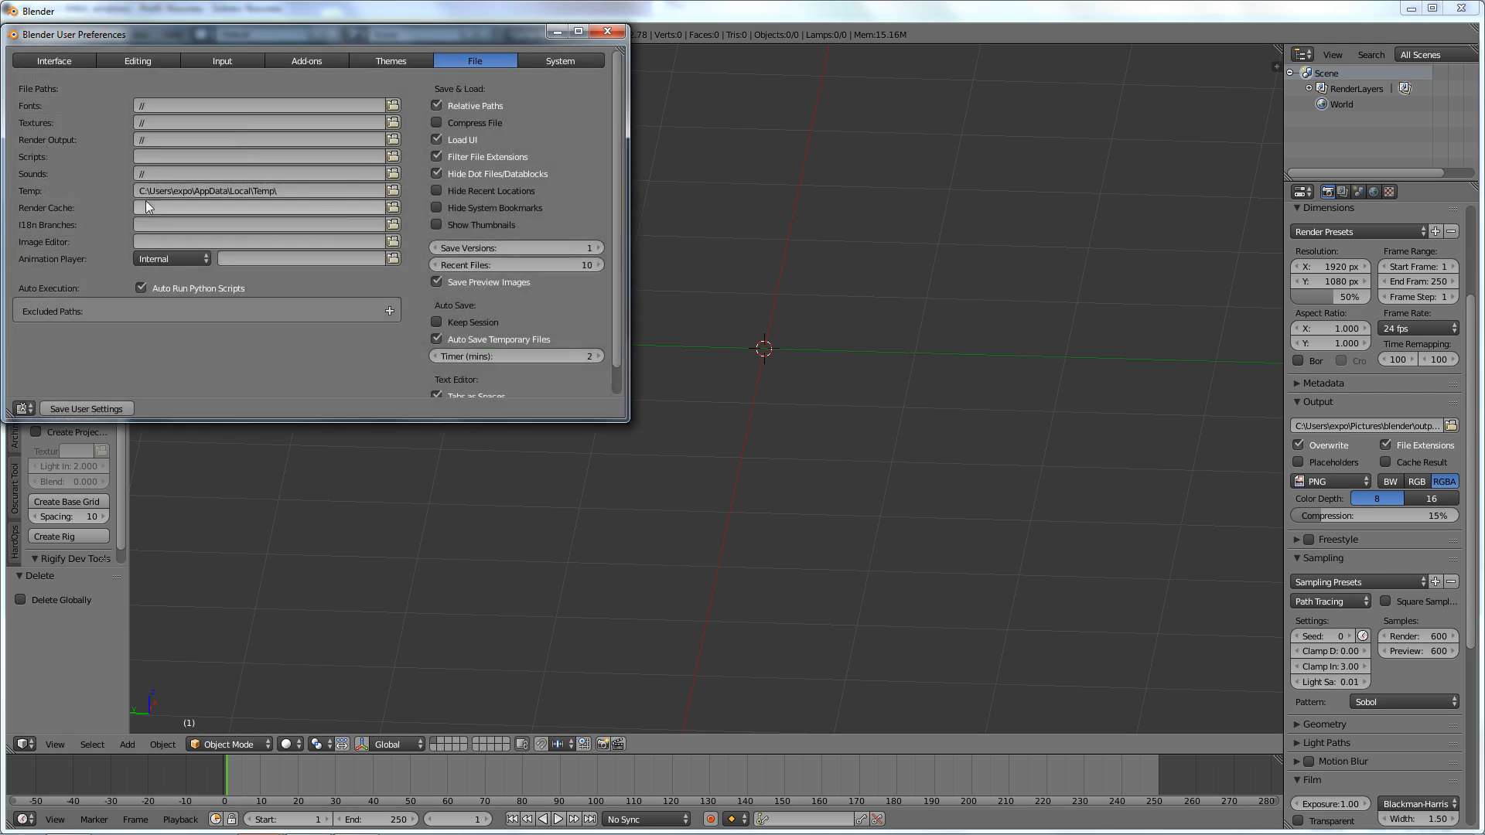
pyautogui.click(319, 61)
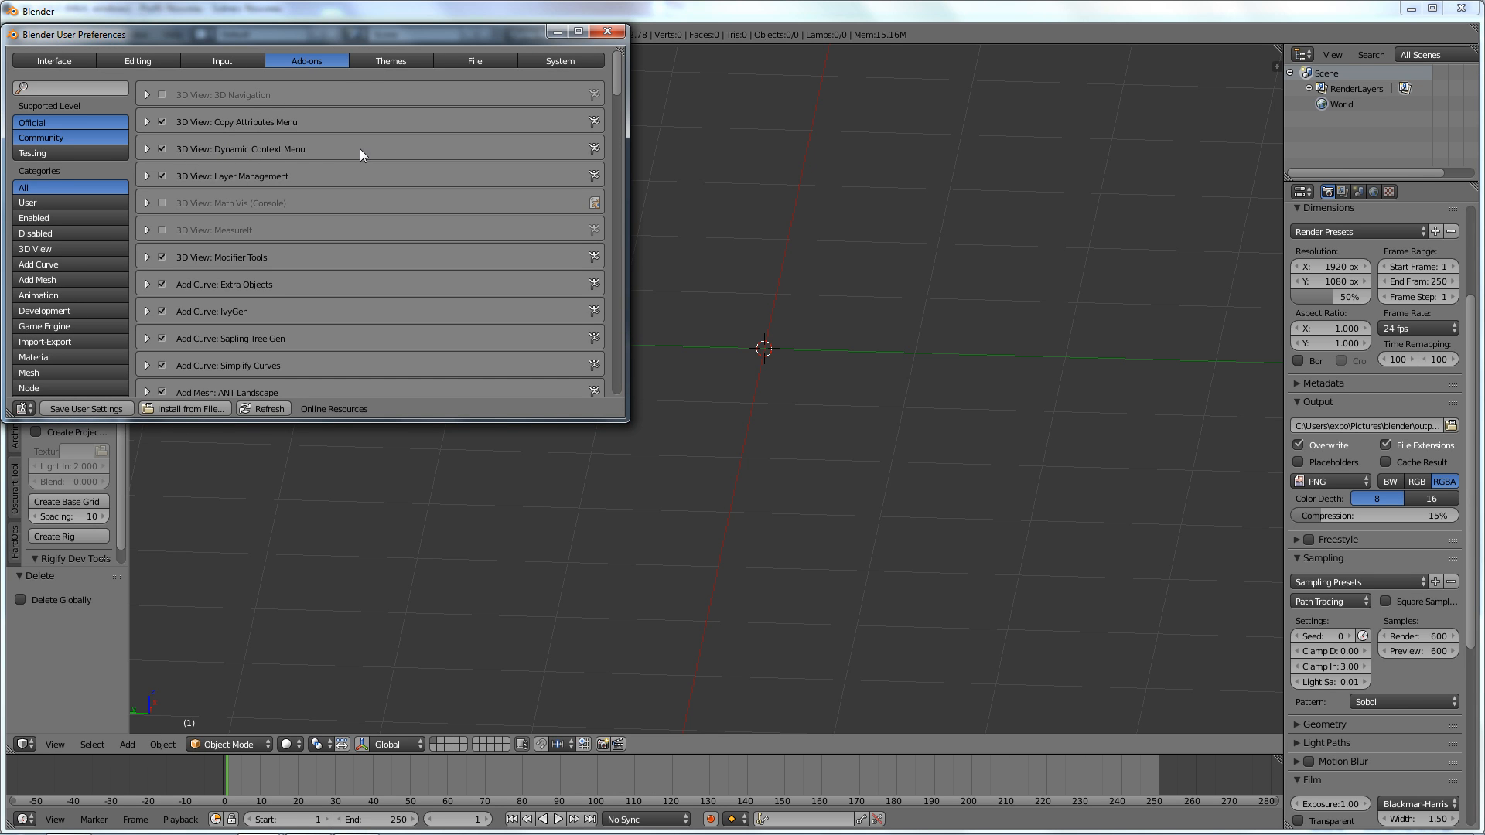
pyautogui.click(605, 33)
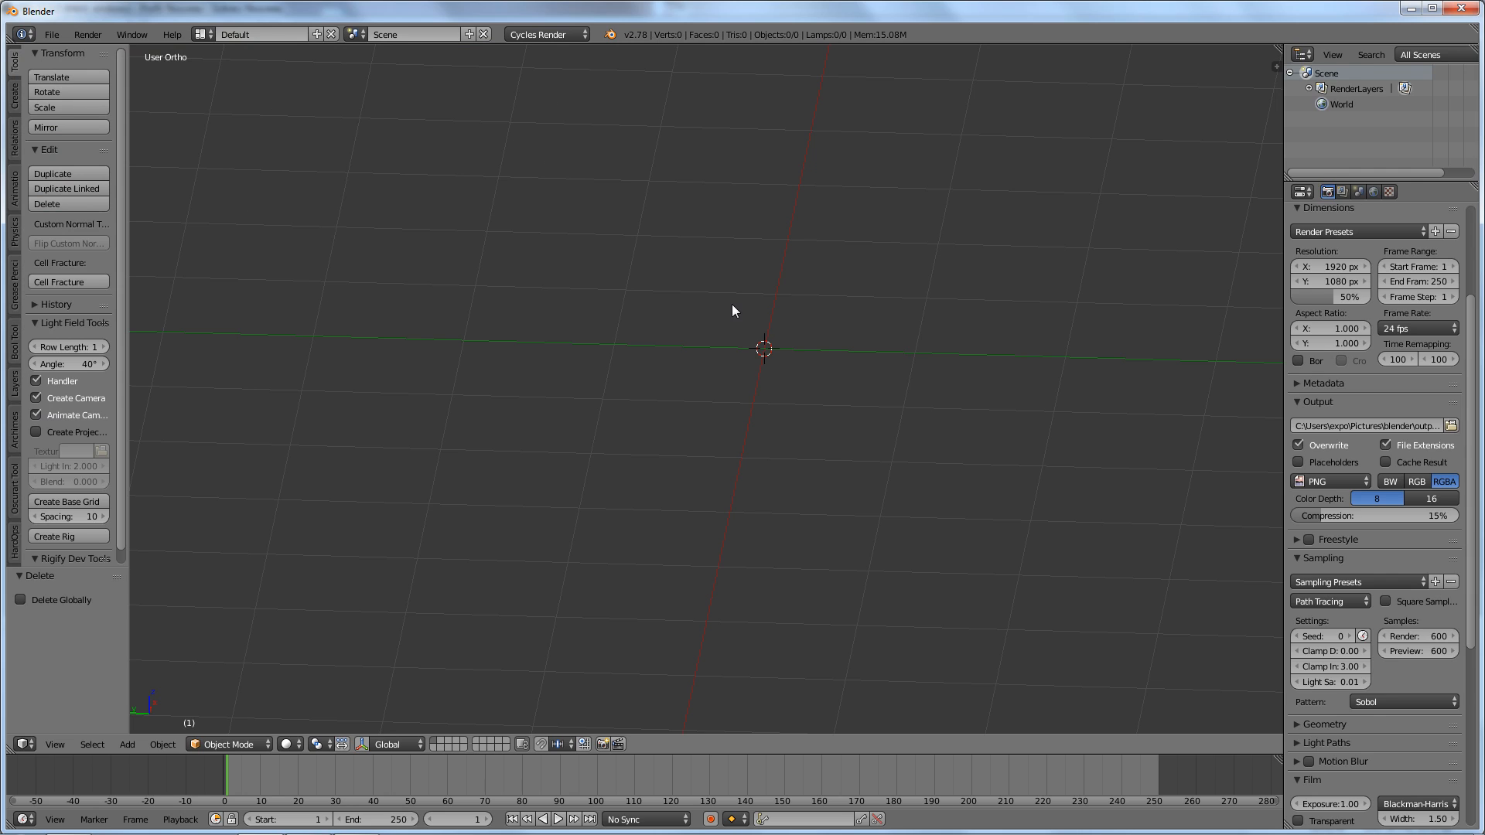
# Add a UV Sphere mesh to the empty scene
pyautogui.hotkey('shift', 'a')
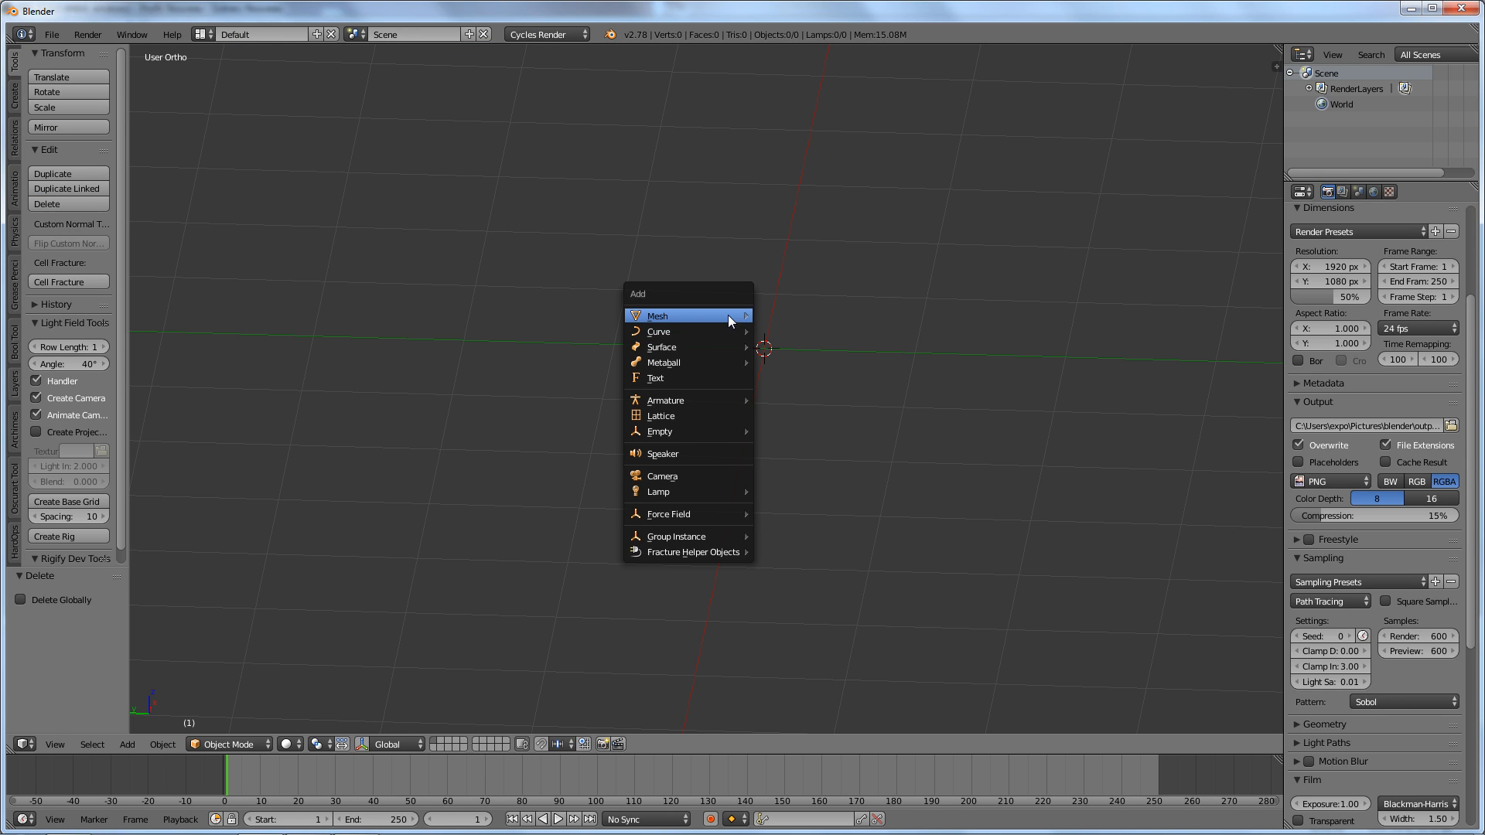
pyautogui.moveTo(727, 316)
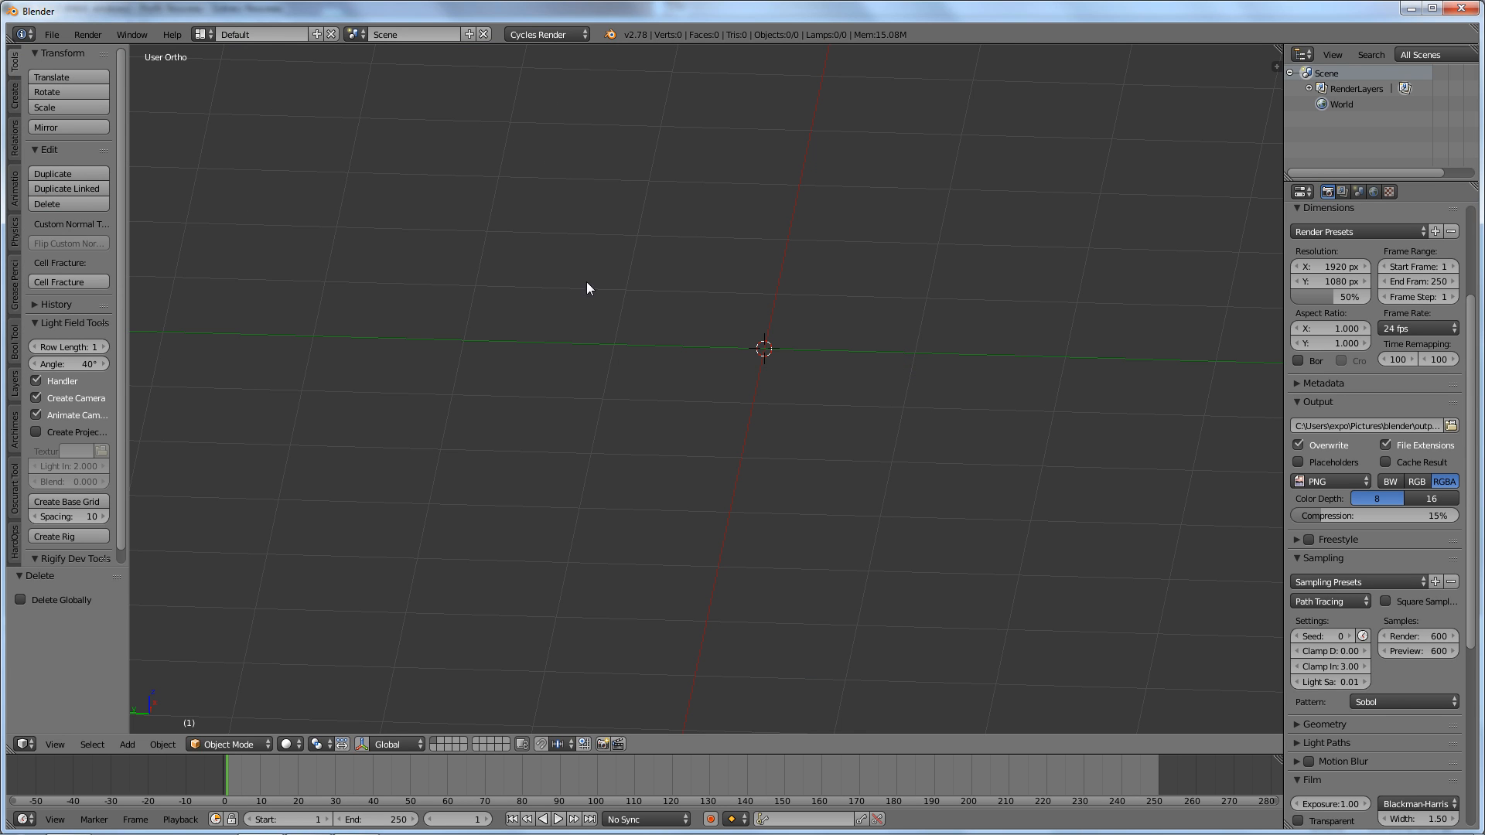
pyautogui.press('space')
pyautogui.moveTo(653, 284)
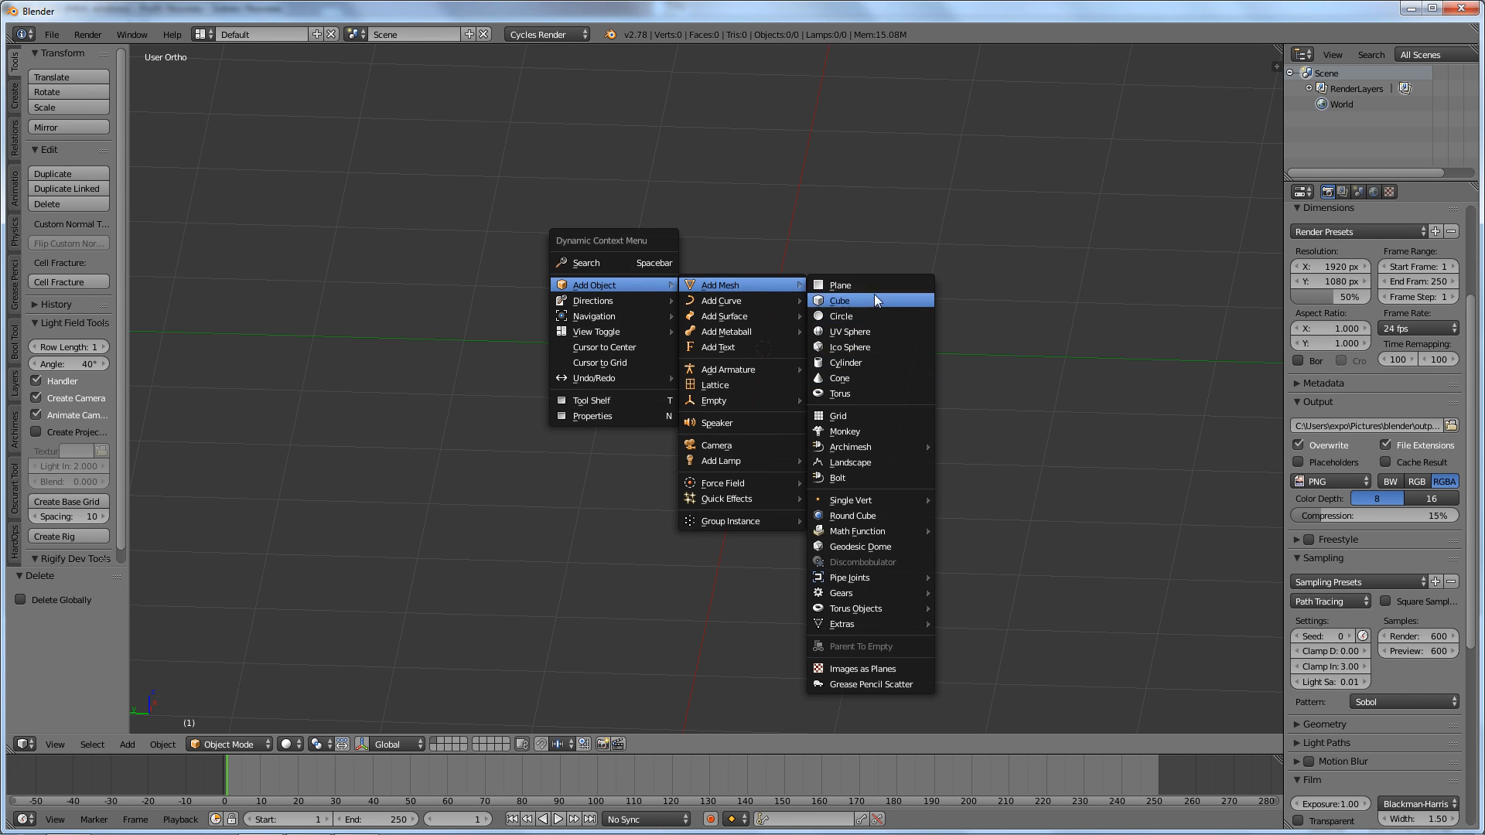
pyautogui.click(866, 328)
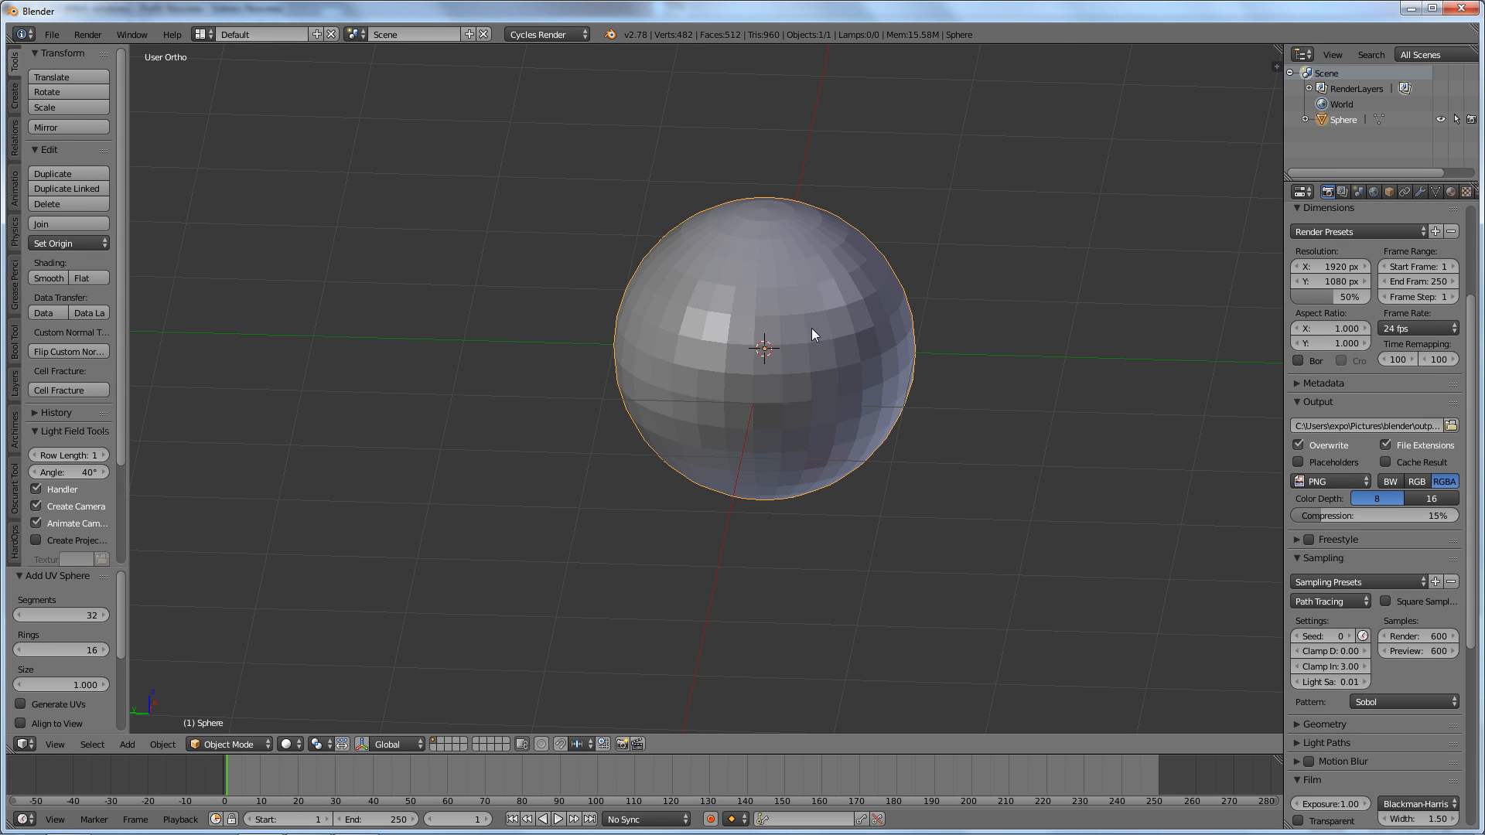
# View the sphere from the front, enter Edit Mode and deselect all of its geometry
pyautogui.press('KP_1')
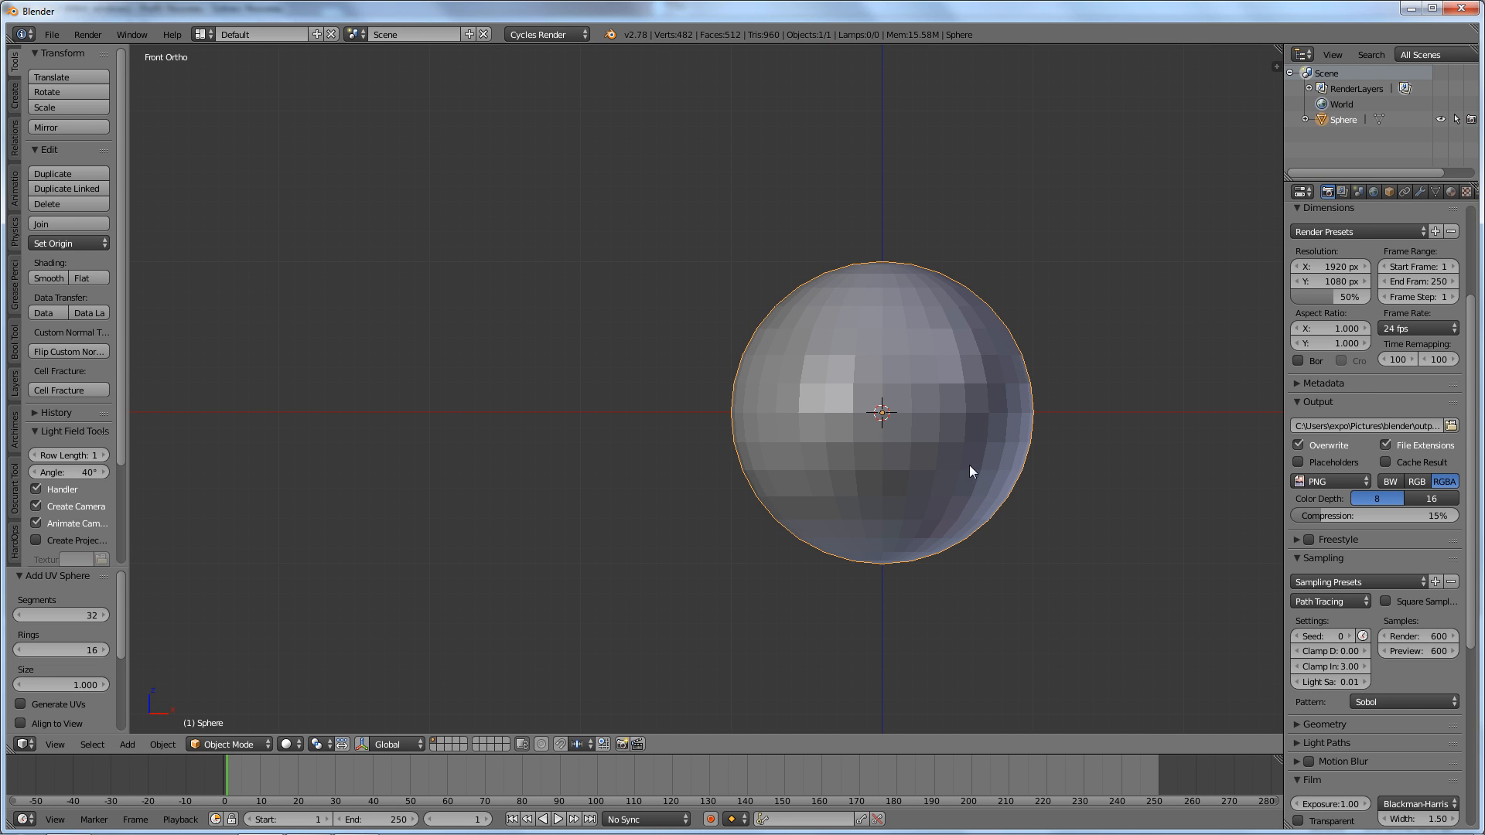
pyautogui.keyDown('shift'); pyautogui.moveTo(1107, 393); pyautogui.dragTo(920, 376, button='middle'); pyautogui.keyUp('shift')
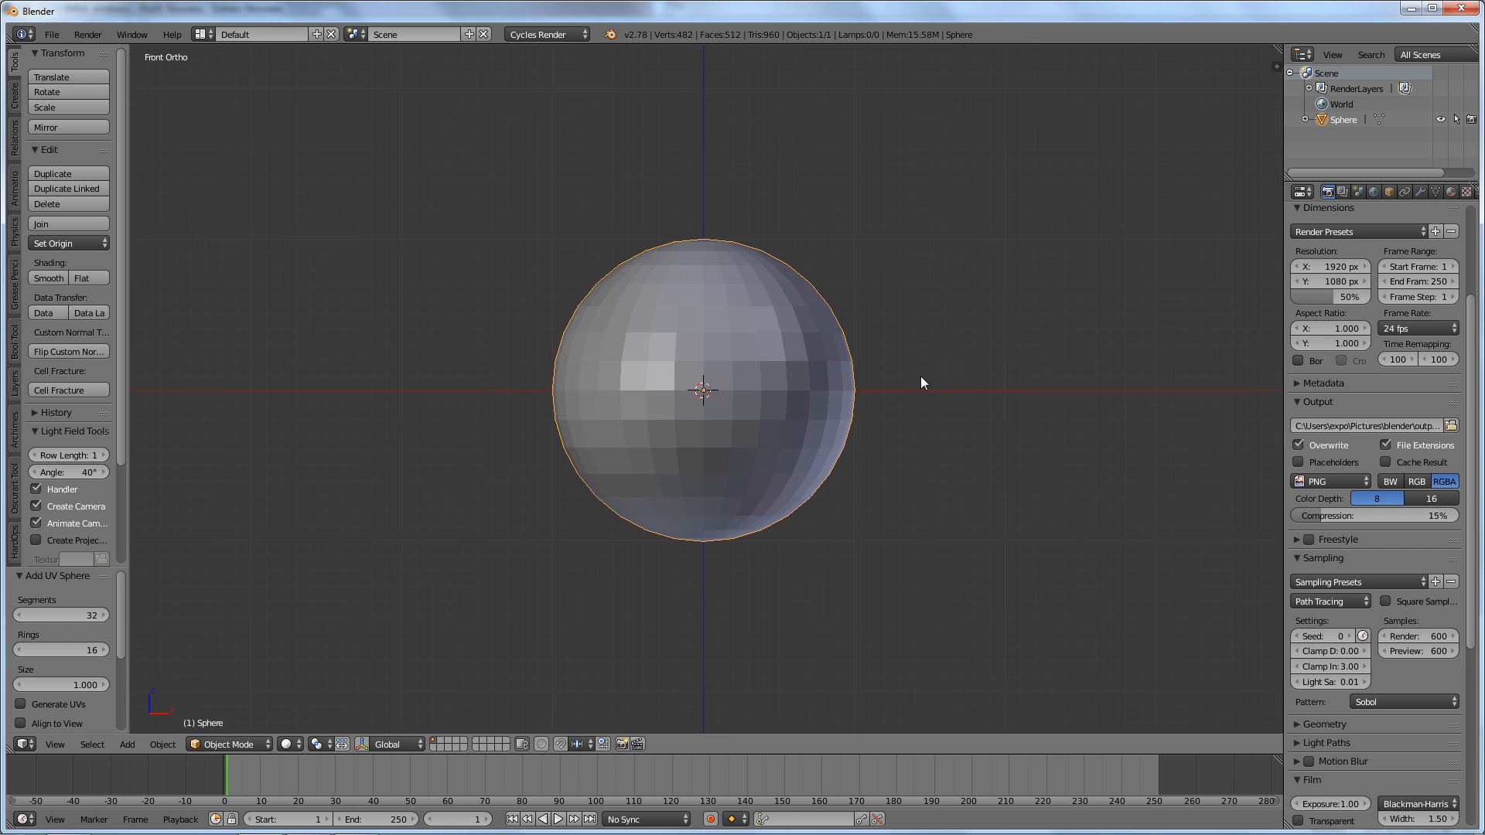
pyautogui.scroll(5, 823, 402)
pyautogui.scroll(-2, 823, 402)
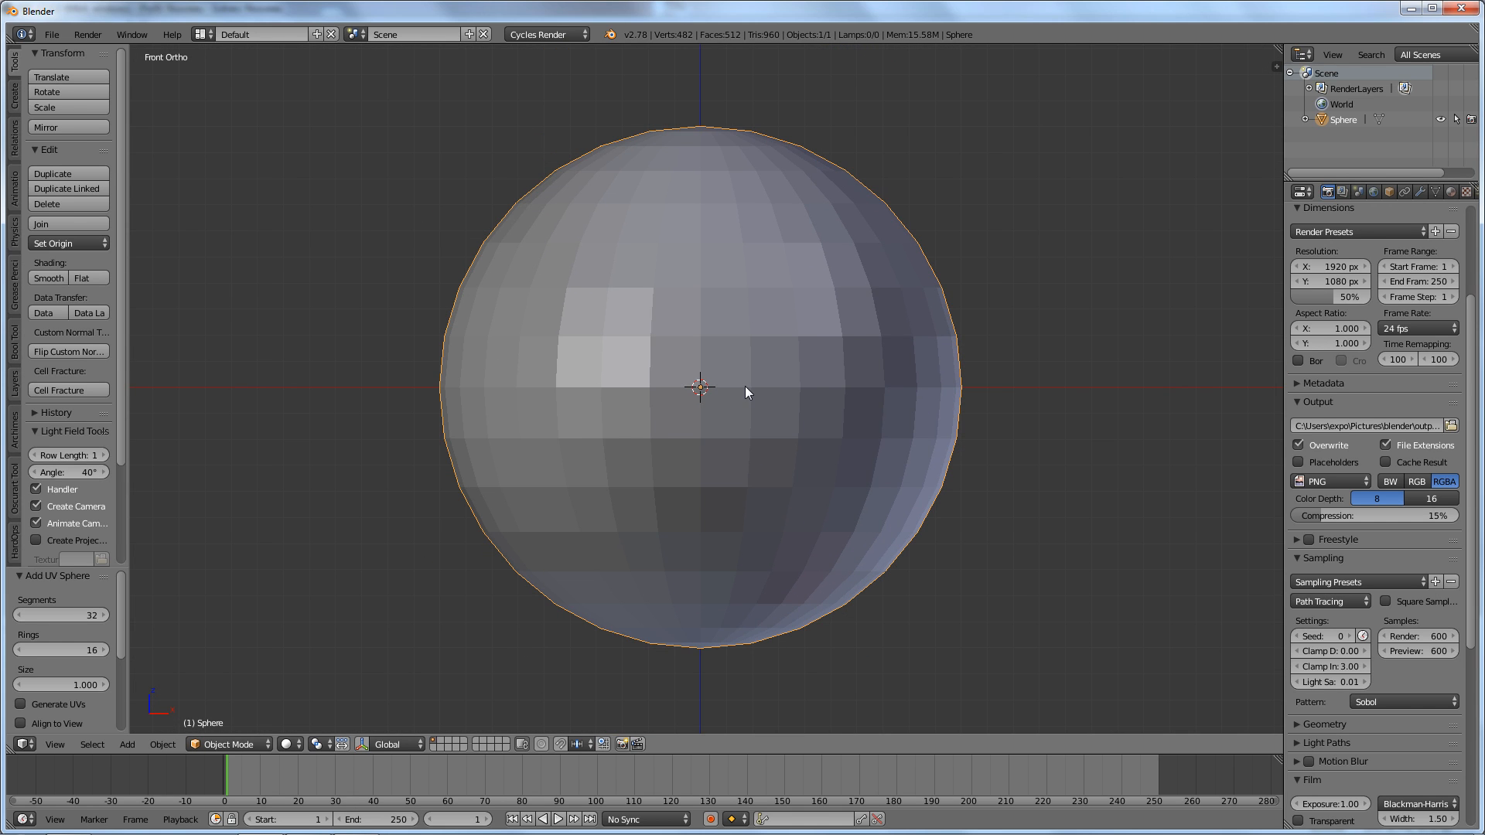
pyautogui.press('Tab')
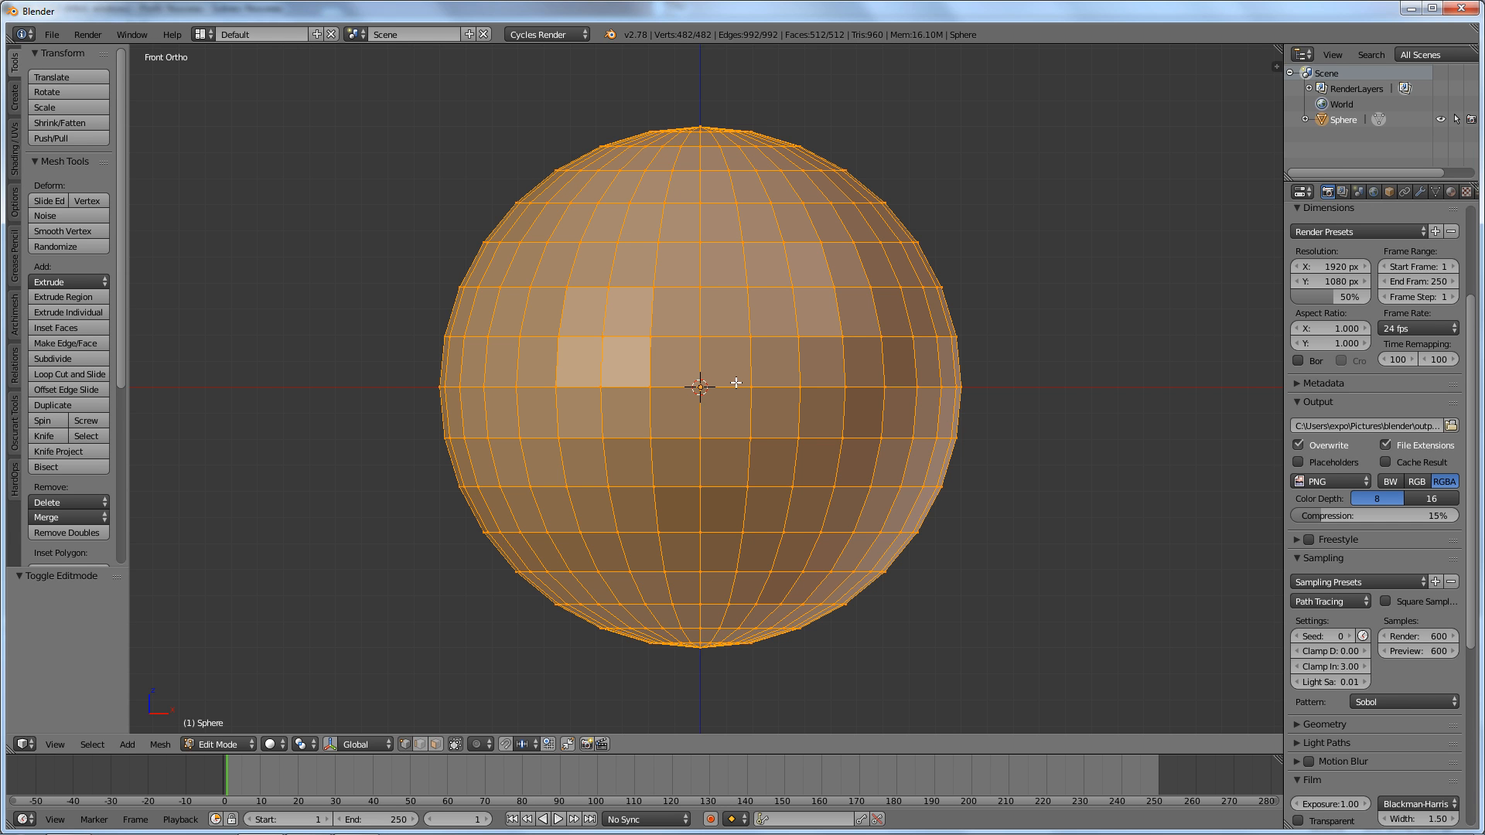
pyautogui.press('a')
# Select the horizontal edge loop around the sphere's equator and check it from several sides
pyautogui.moveTo(756, 347); pyautogui.dragTo(963, 372, button='middle')
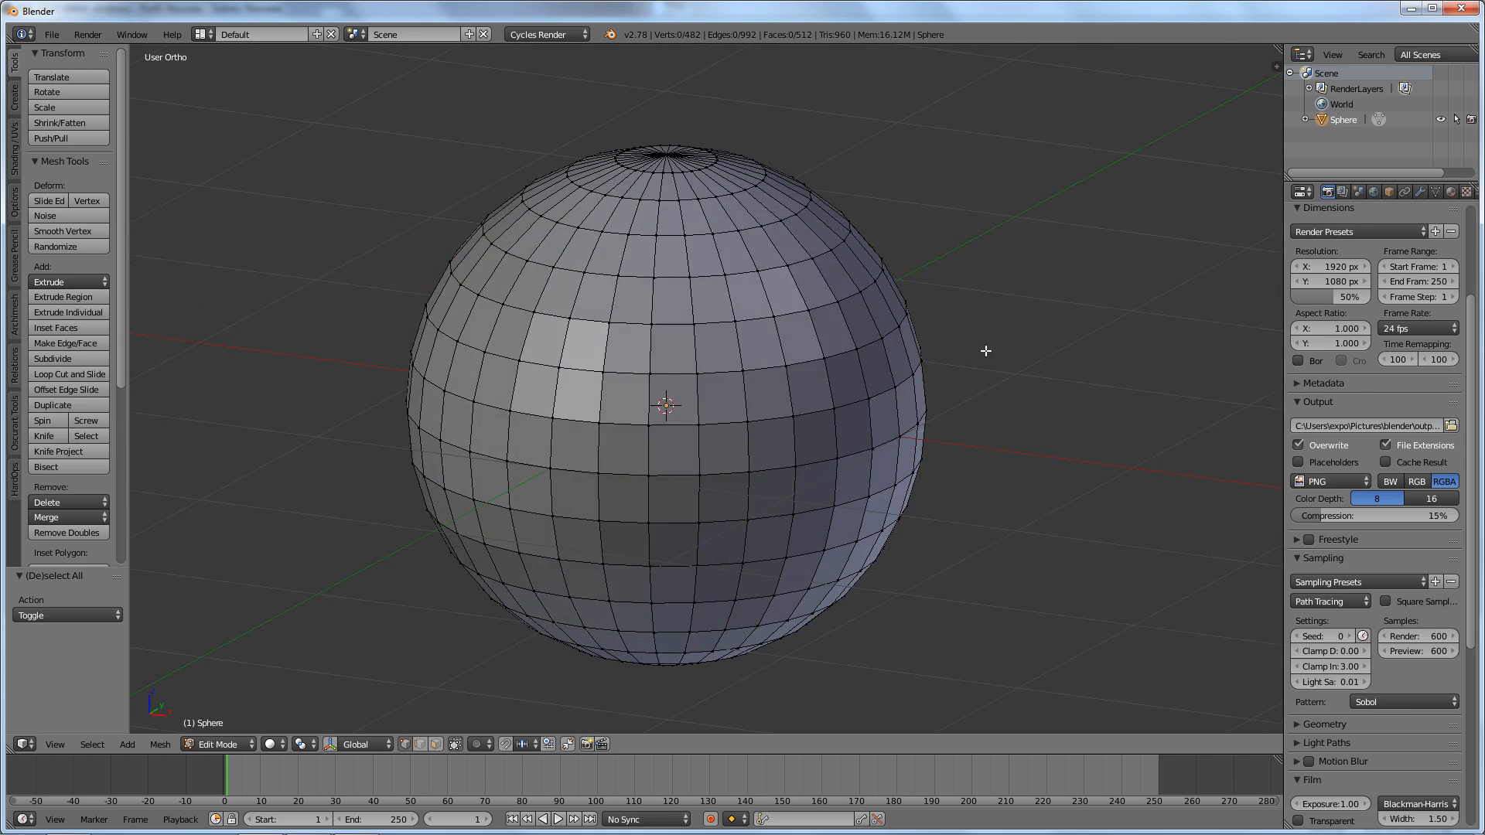
pyautogui.press('KP_1')
pyautogui.moveTo(688, 321); pyautogui.dragTo(667, 353, button='middle')
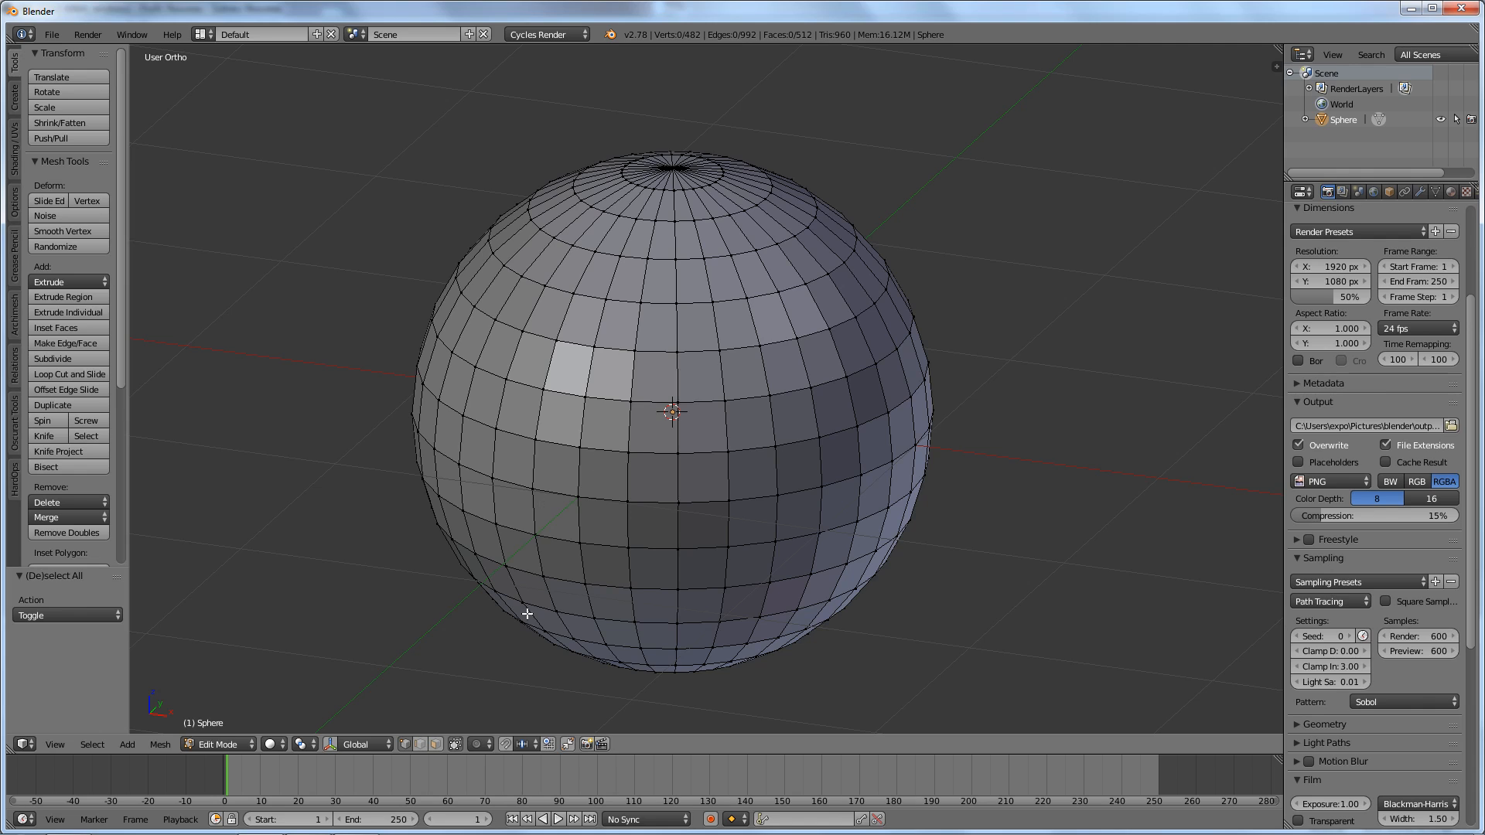
pyautogui.keyDown('alt'); pyautogui.rightClick(710, 501); pyautogui.keyUp('alt')
pyautogui.moveTo(554, 515); pyautogui.dragTo(971, 503, button='middle')
pyautogui.moveTo(987, 501); pyautogui.dragTo(802, 519, button='middle')
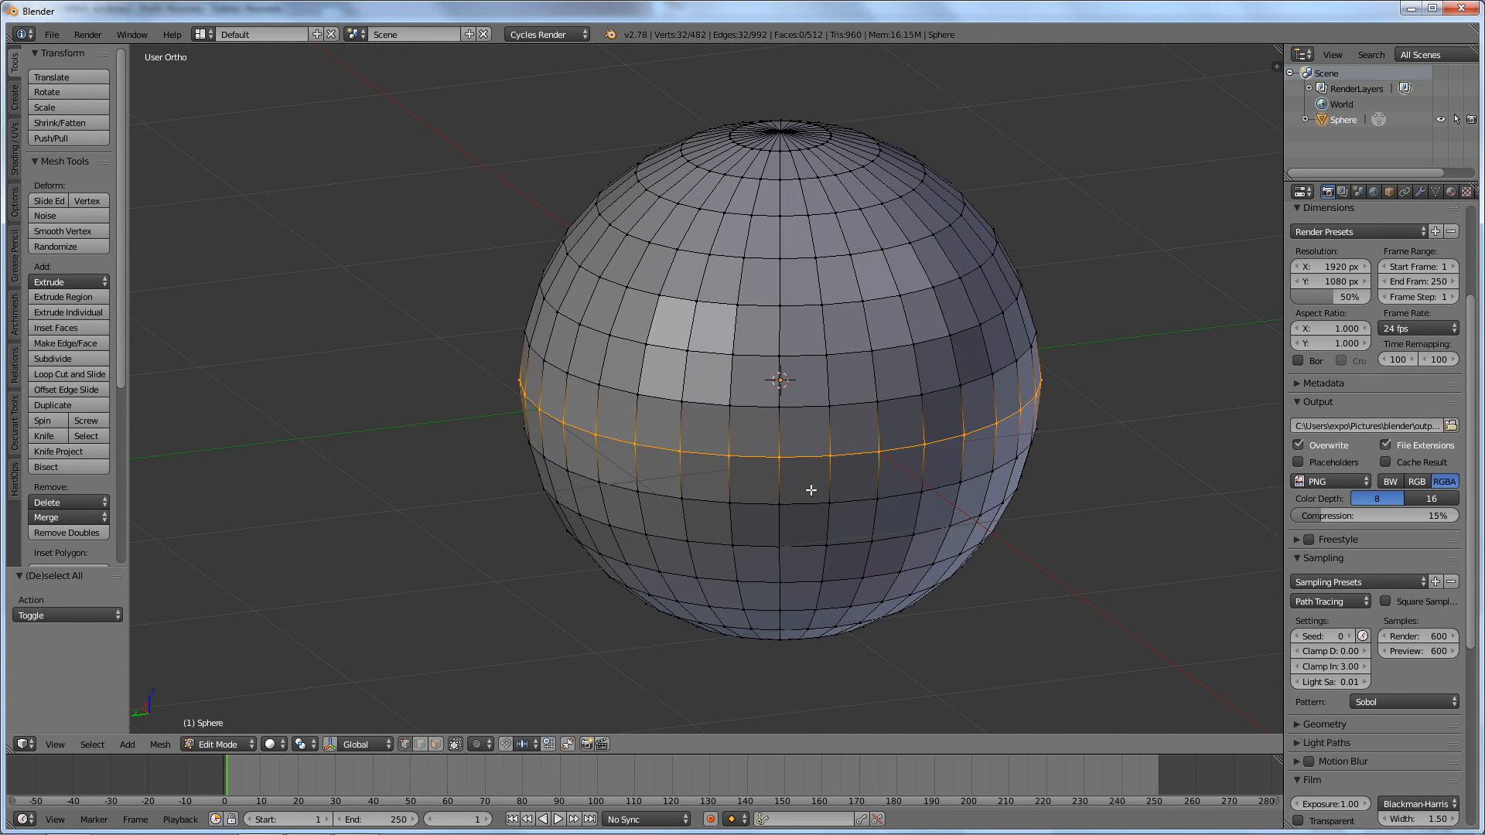
pyautogui.moveTo(975, 463); pyautogui.dragTo(985, 467, button='middle')
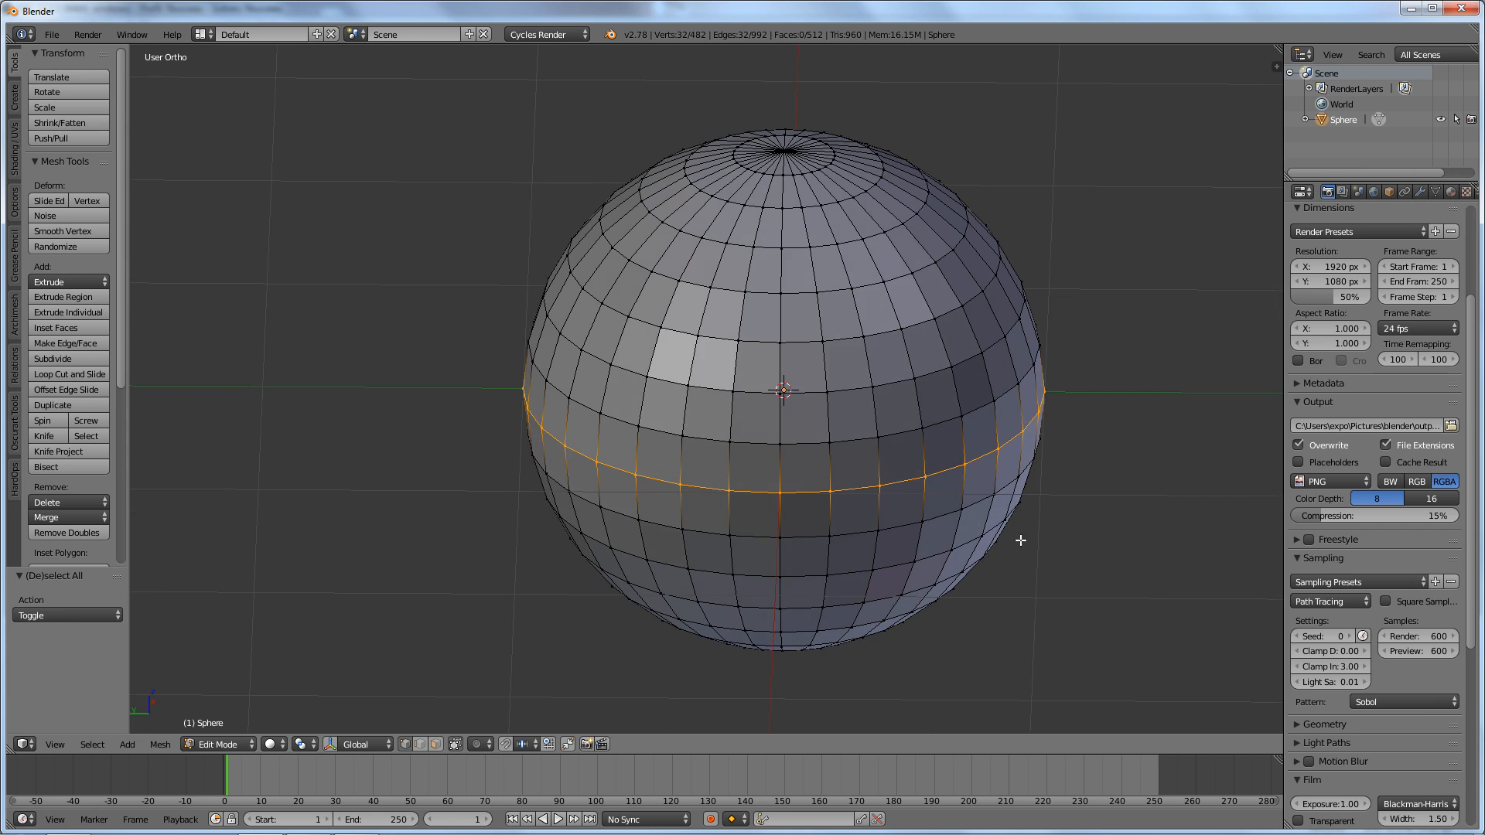
# Scale the equator edge loop outward by about 1.26 so that it forms a flared rim
pyautogui.press('s')
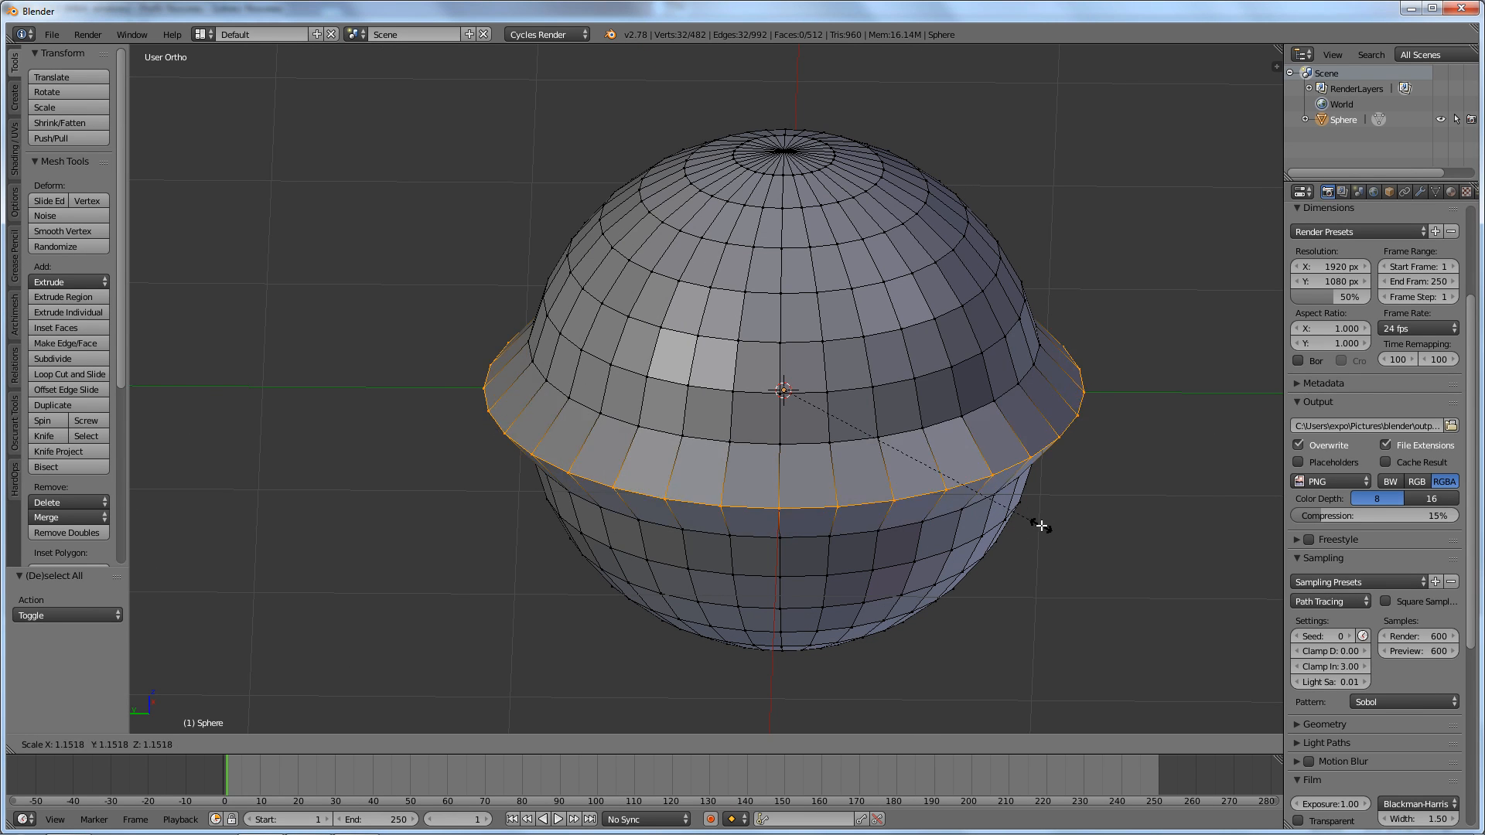
pyautogui.click(1068, 534)
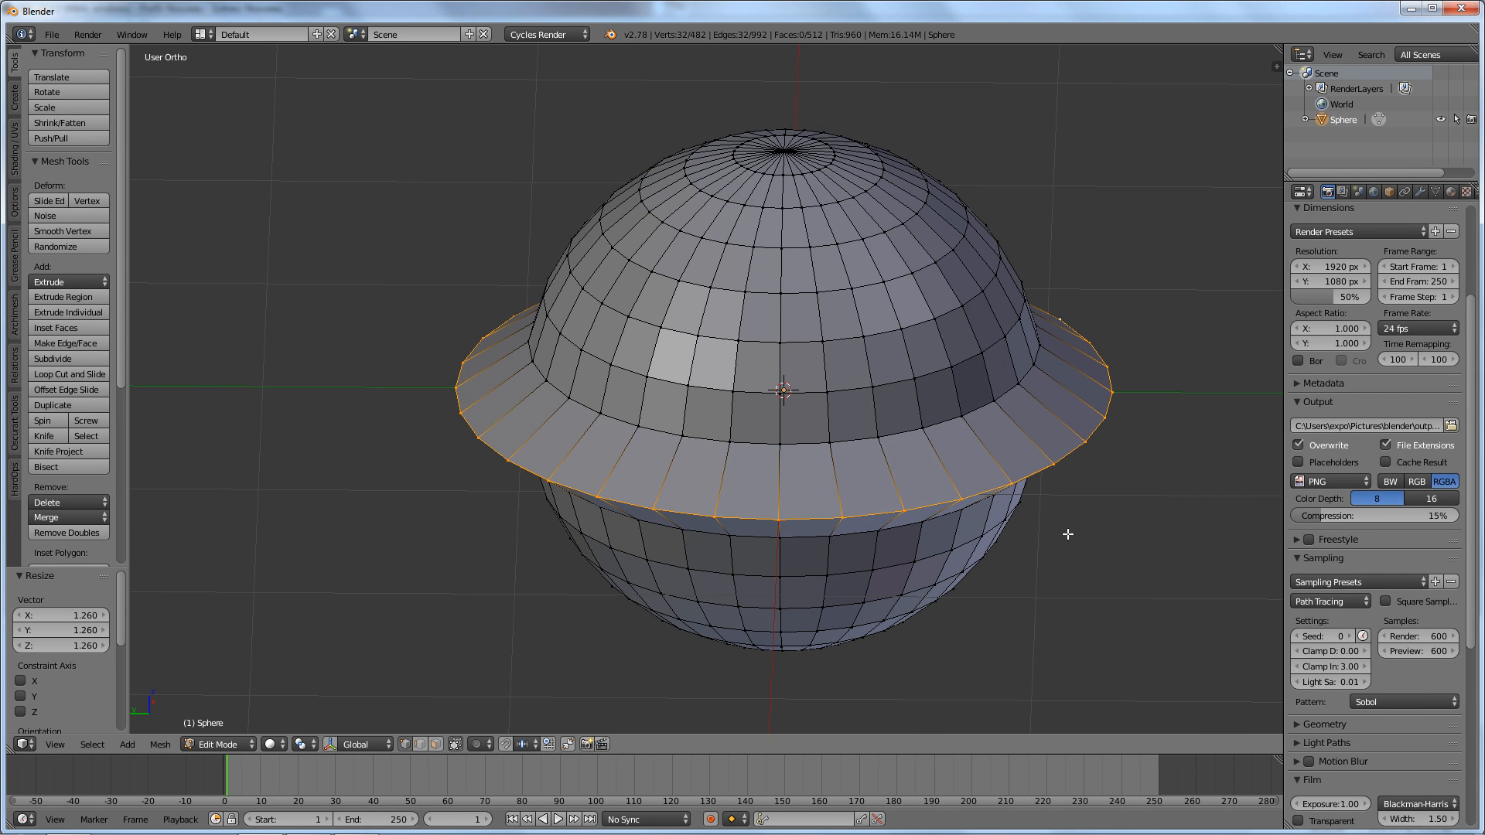
pyautogui.moveTo(1067, 534); pyautogui.dragTo(957, 430, button='middle')
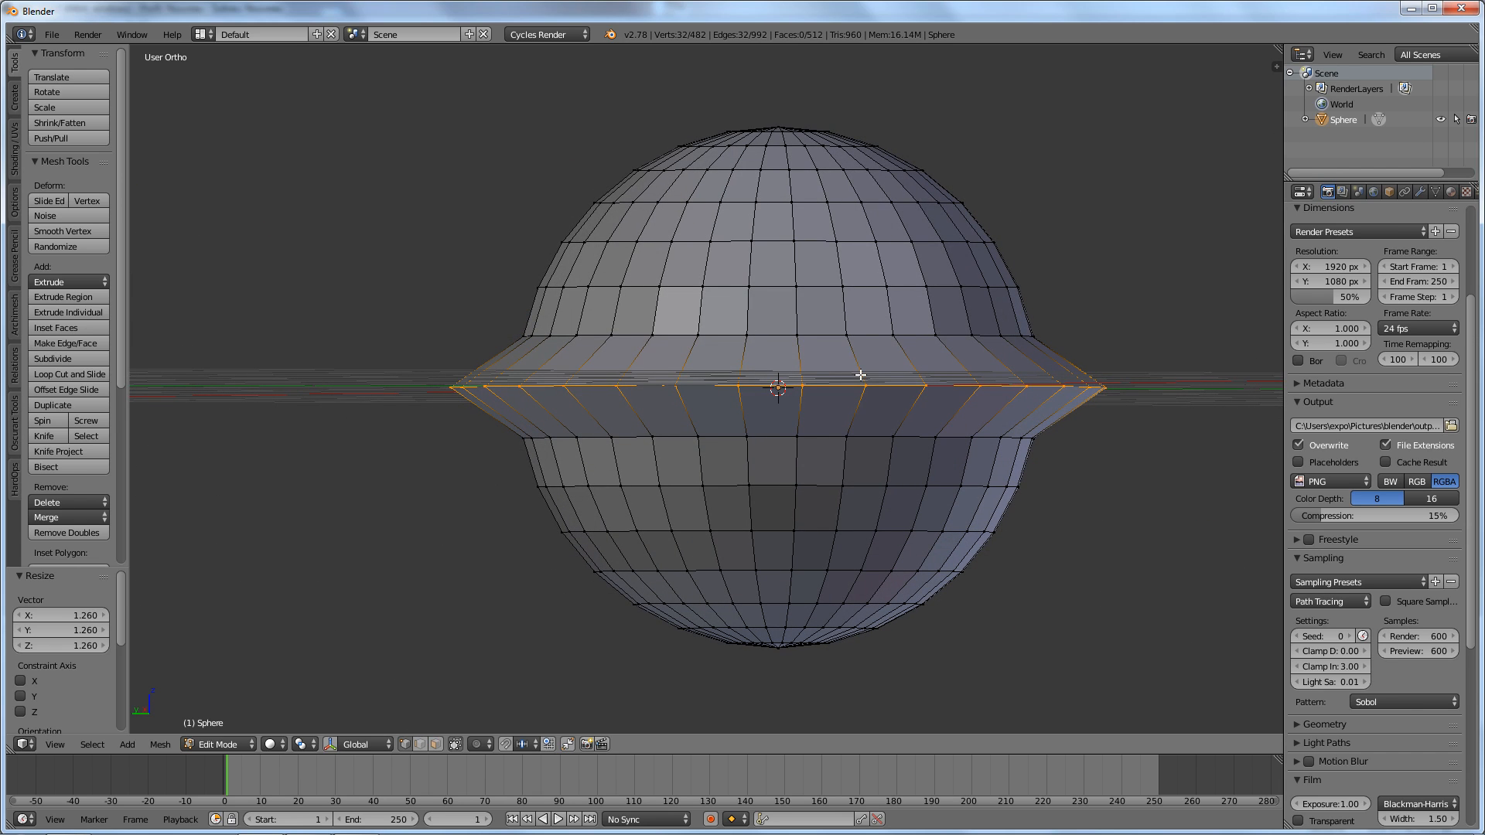
pyautogui.moveTo(805, 302); pyautogui.dragTo(866, 338, button='middle')
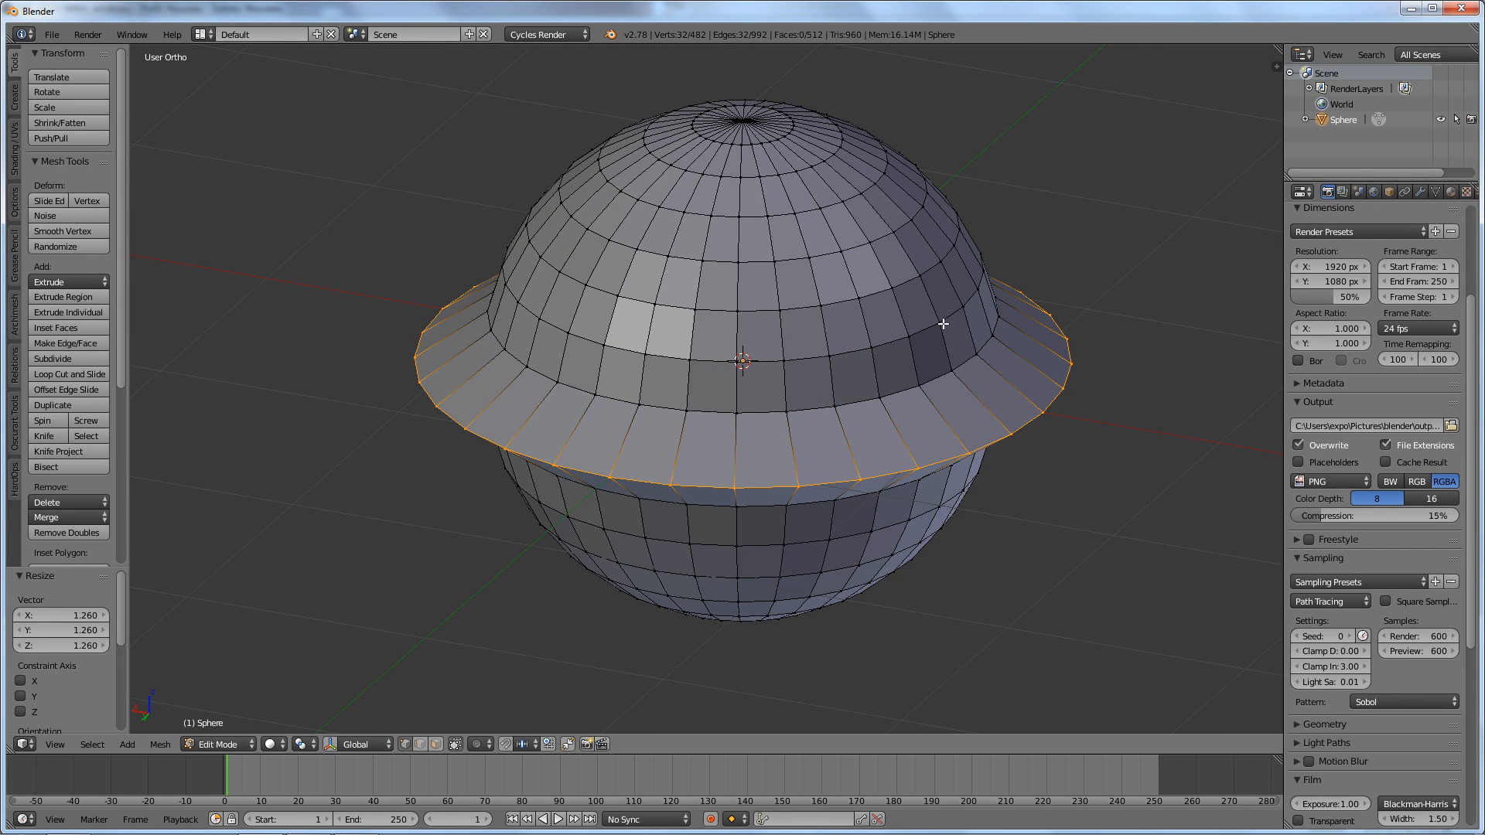
# Practise selecting the second edge loop above the rim, single vertices, and a pair of adjacent vertices on the loop above it
pyautogui.keyDown('alt'); pyautogui.rightClick(810, 358); pyautogui.keyUp('alt')
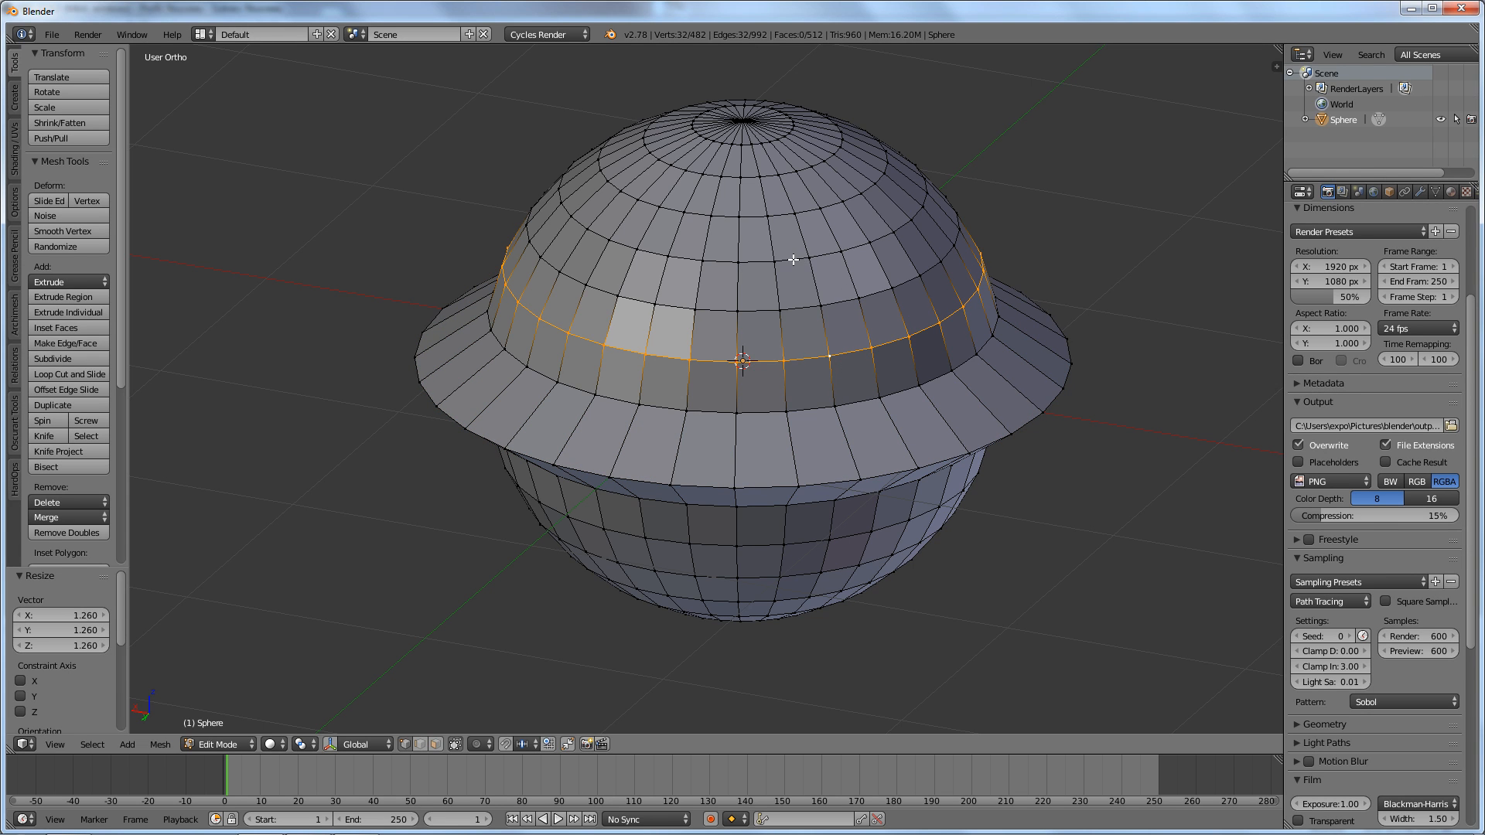
pyautogui.rightClick(825, 304)
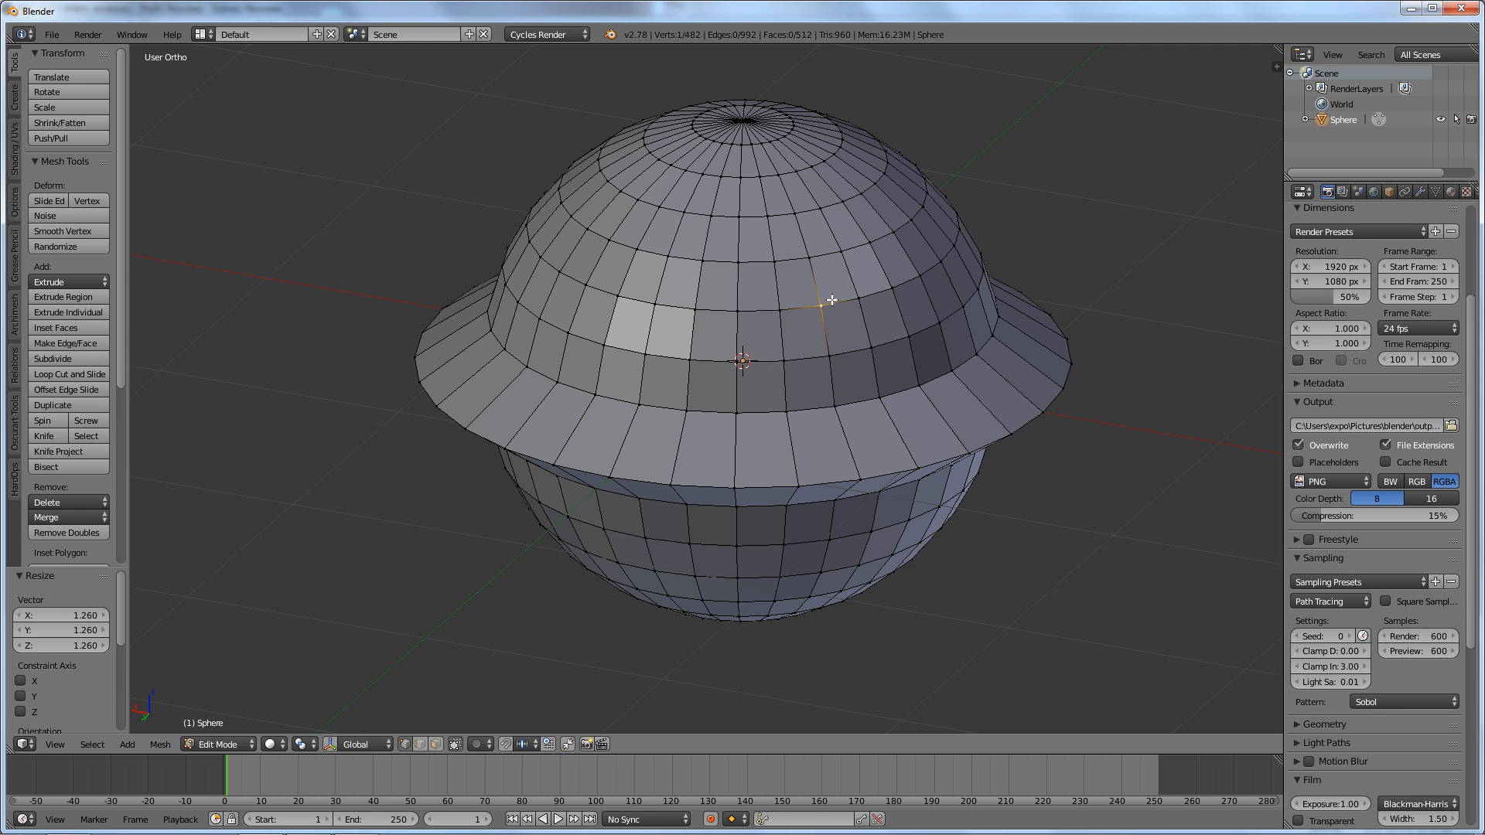
pyautogui.rightClick(778, 309)
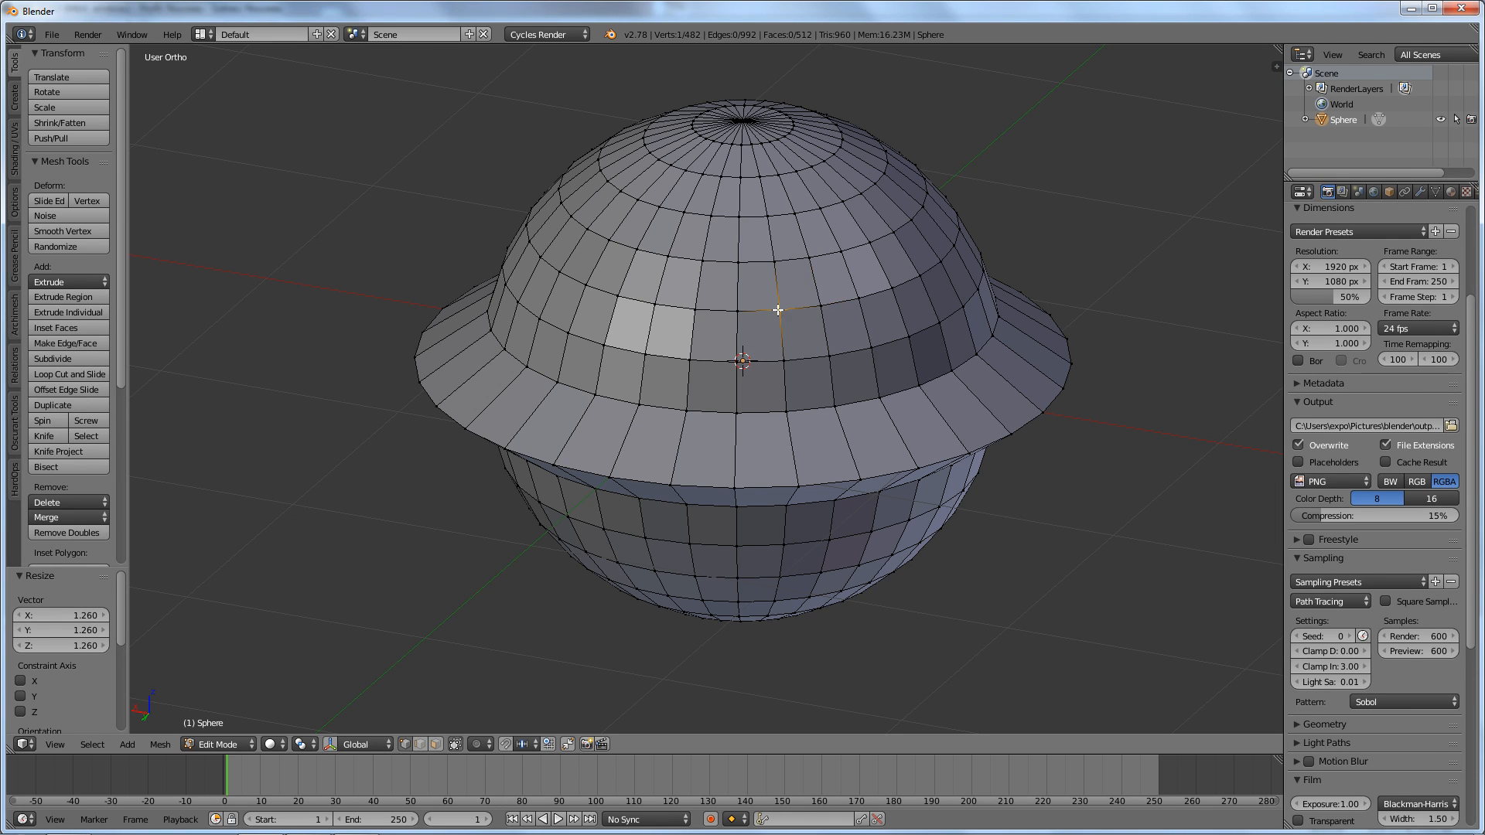
pyautogui.keyDown('shift'); pyautogui.rightClick(824, 302); pyautogui.keyUp('shift')
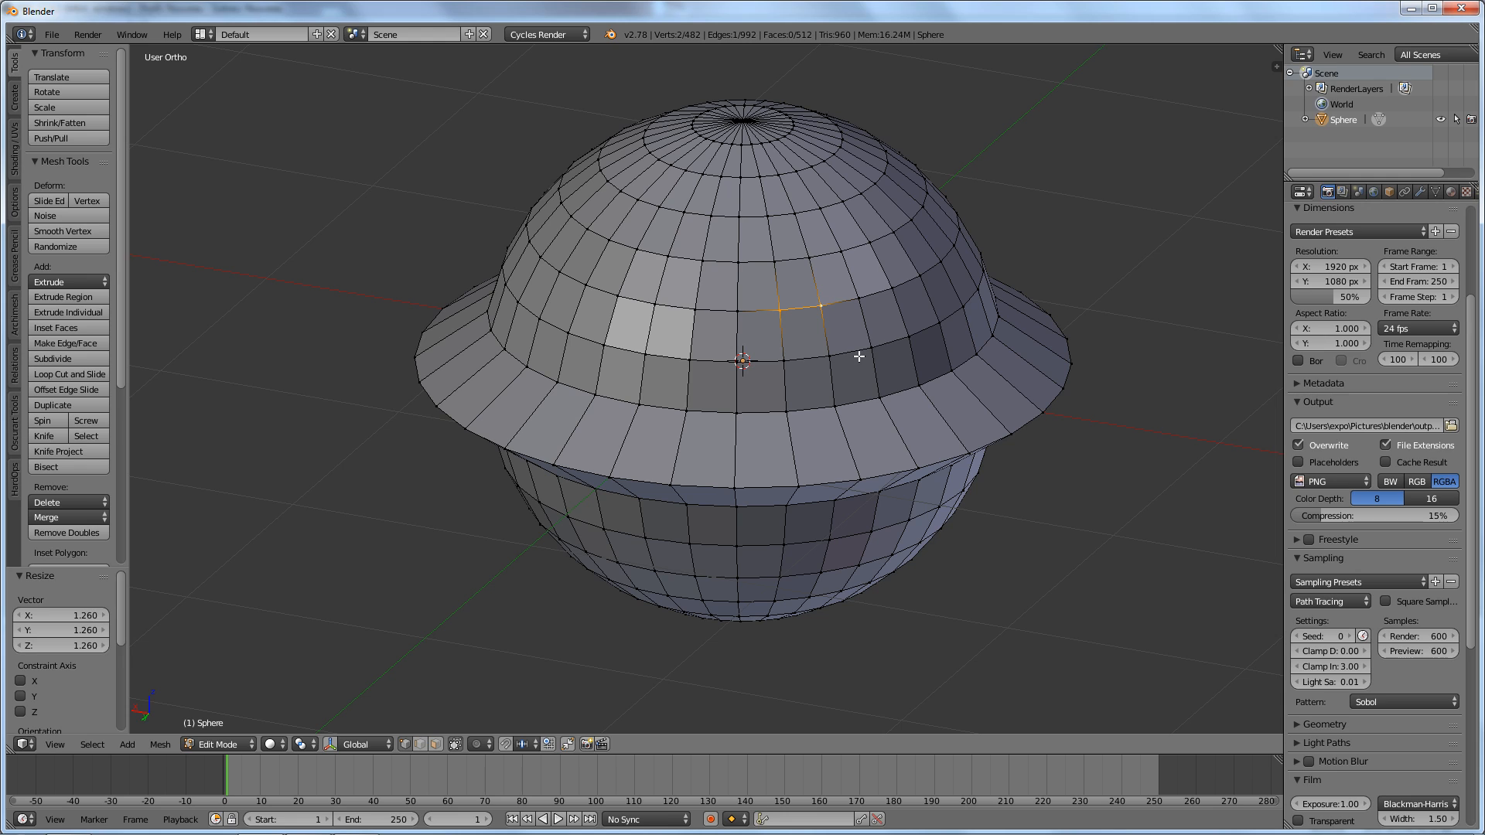
pyautogui.rightClick(784, 359)
# Select the second and fourth horizontal edge loops above the rim together and scale them outward by about 1.21
pyautogui.keyDown('alt'); pyautogui.rightClick(812, 358); pyautogui.keyUp('alt')
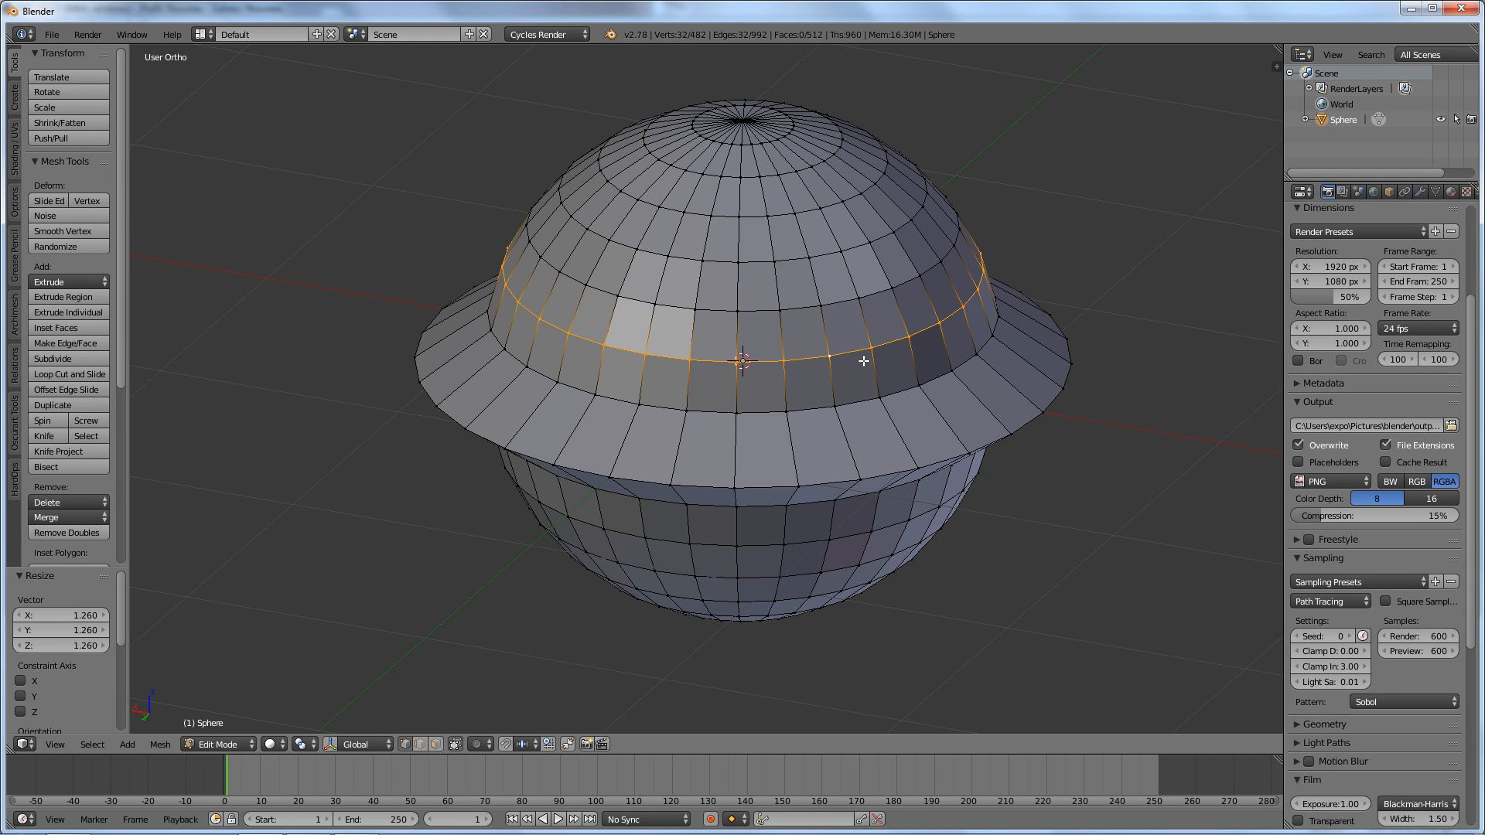
pyautogui.keyDown('alt'); pyautogui.keyDown('shift'); pyautogui.rightClick(793, 260); pyautogui.keyUp('shift'); pyautogui.keyUp('alt')
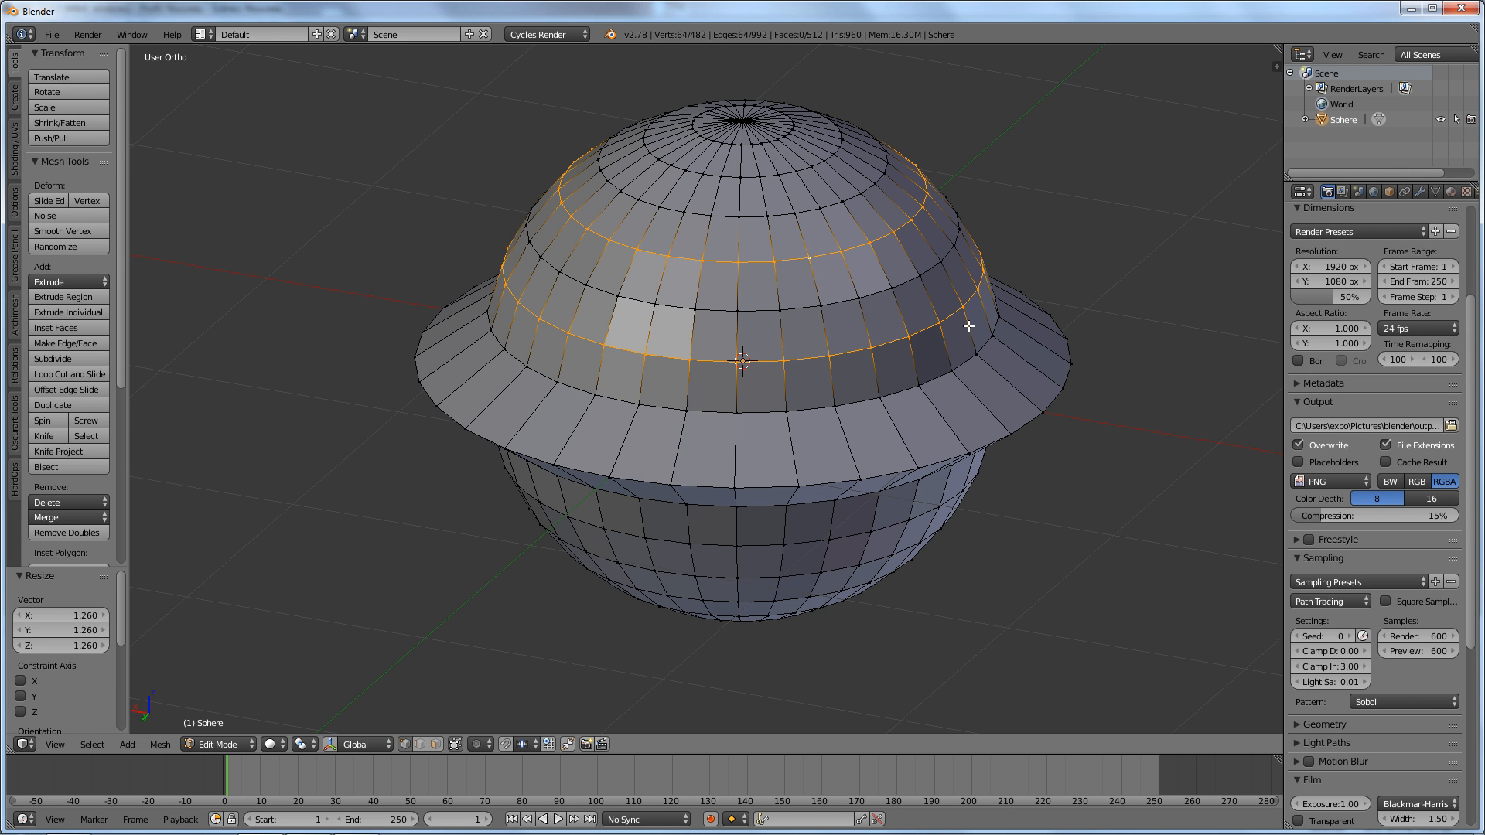
pyautogui.press('s')
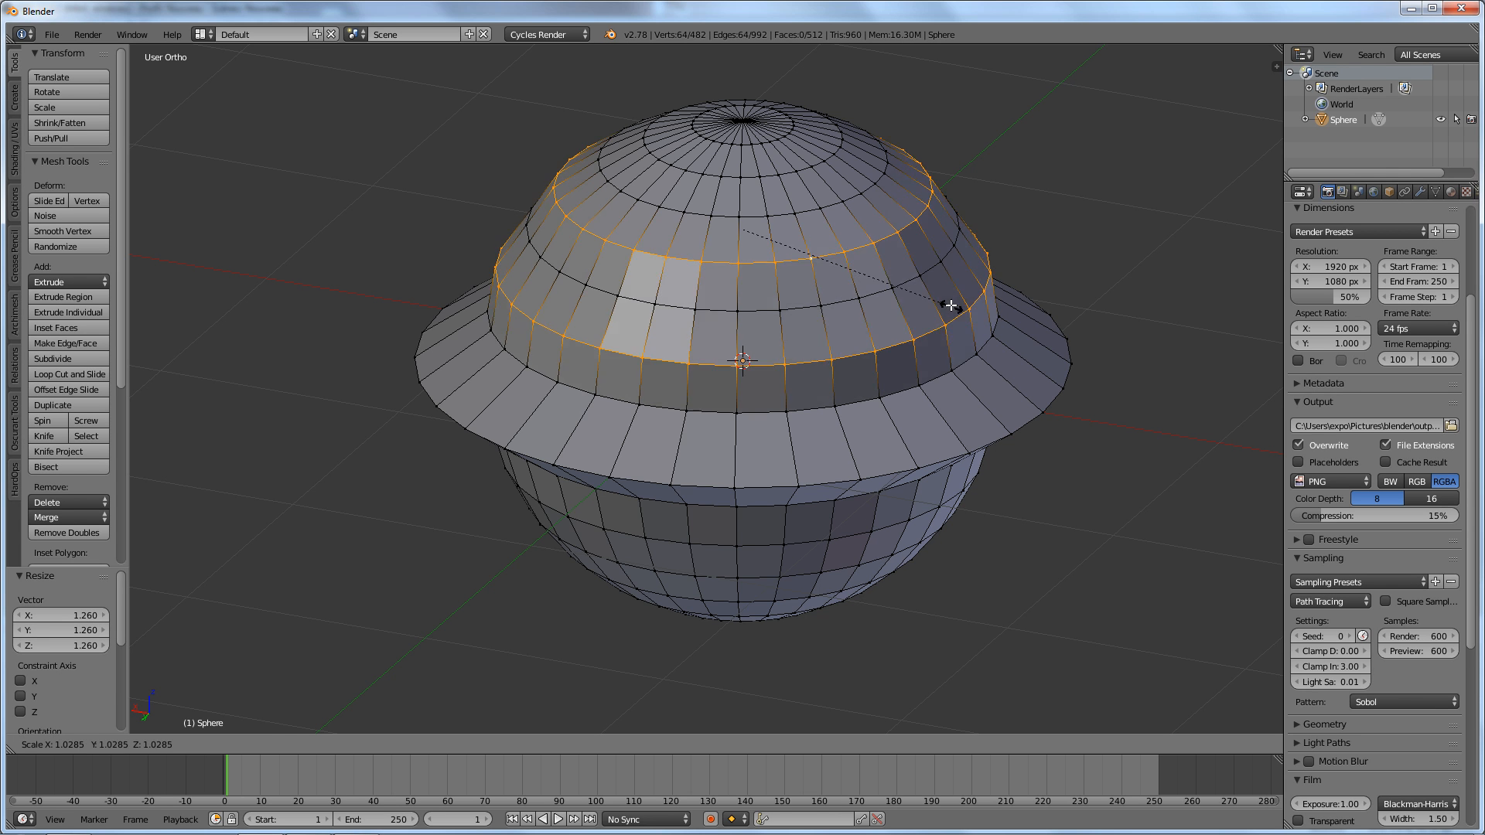
pyautogui.click(982, 321)
pyautogui.moveTo(796, 417); pyautogui.dragTo(844, 385, button='middle')
pyautogui.moveTo(730, 401); pyautogui.dragTo(895, 424, button='middle')
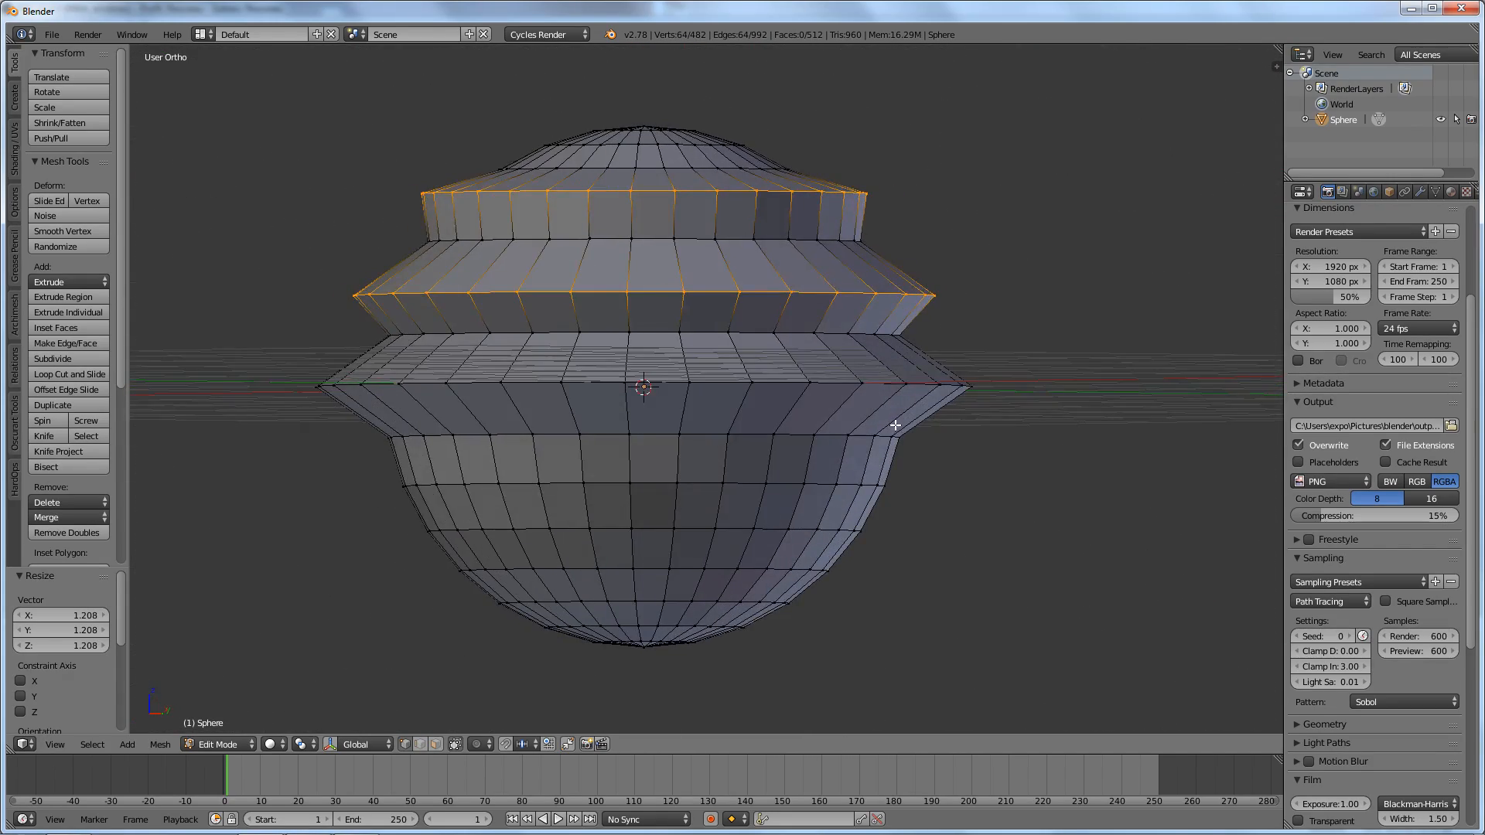
pyautogui.moveTo(697, 276); pyautogui.dragTo(787, 398, button='middle')
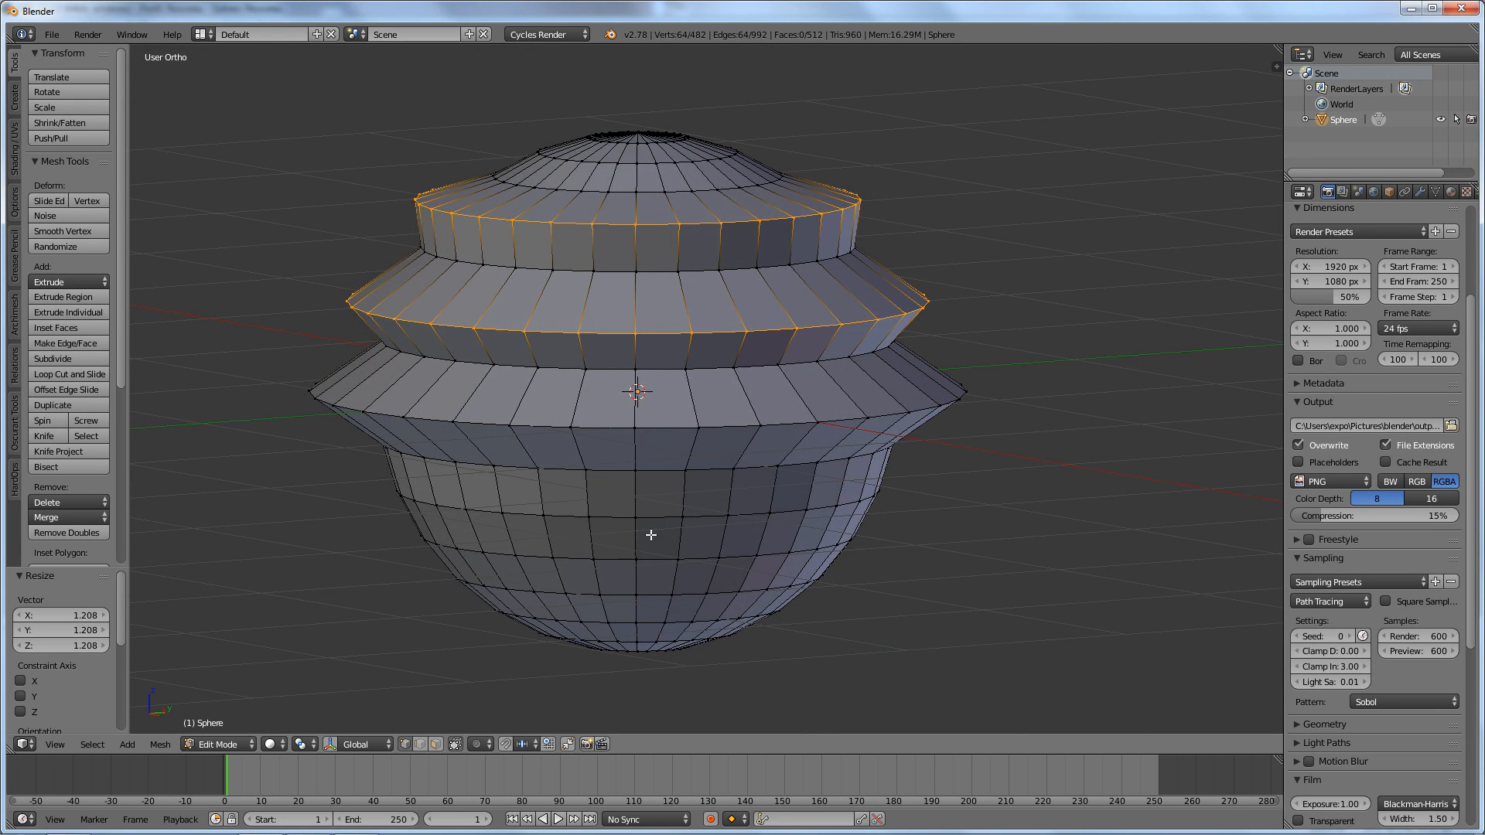
# Switch to face selection and select the third horizontal ring of faces below the rim, checking it from several angles
pyautogui.moveTo(651, 535); pyautogui.dragTo(591, 542, button='middle')
pyautogui.click(438, 743)
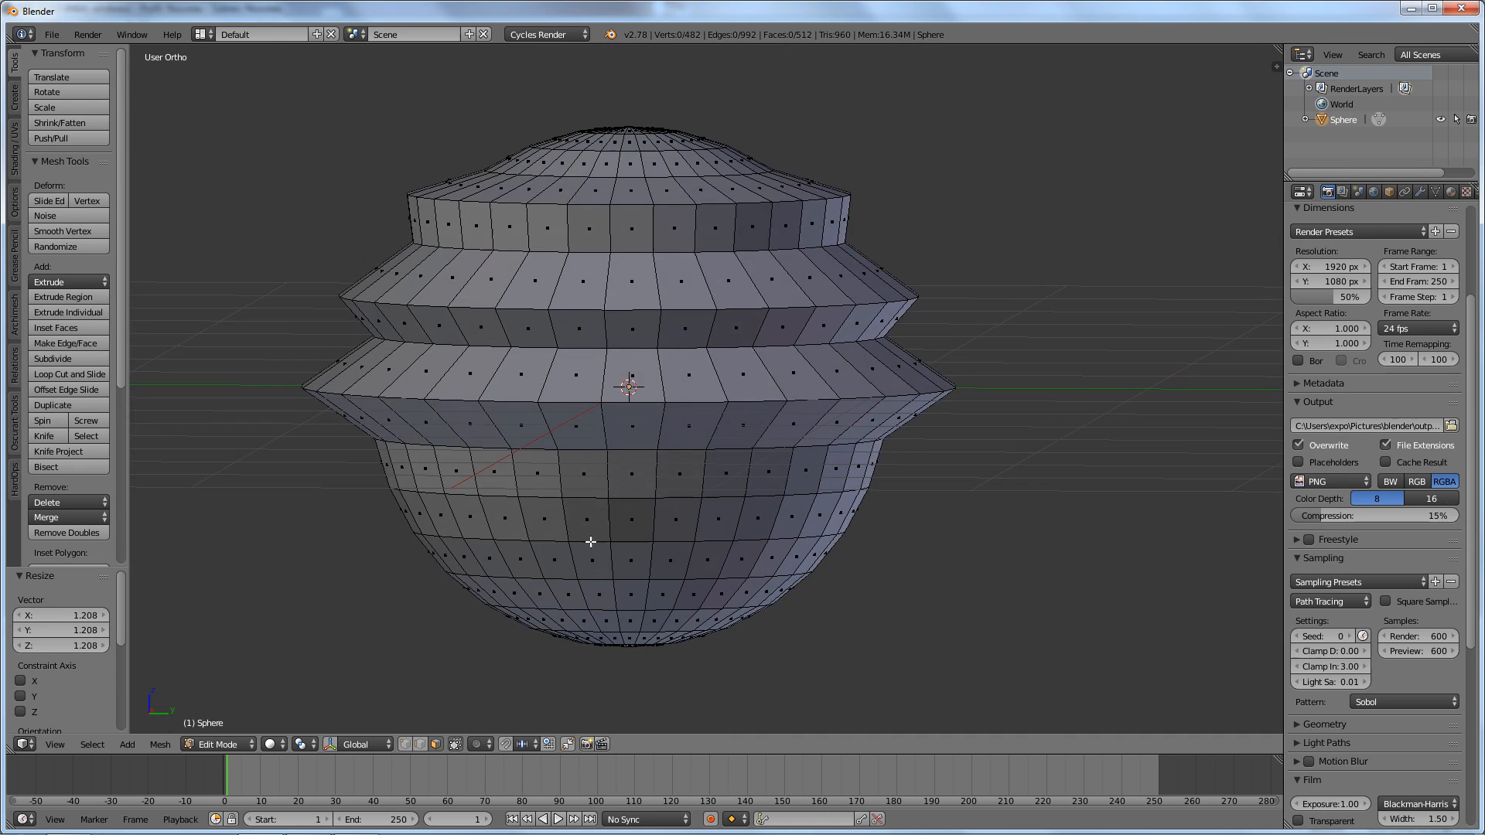
pyautogui.keyDown('alt'); pyautogui.click(629, 514); pyautogui.keyUp('alt')
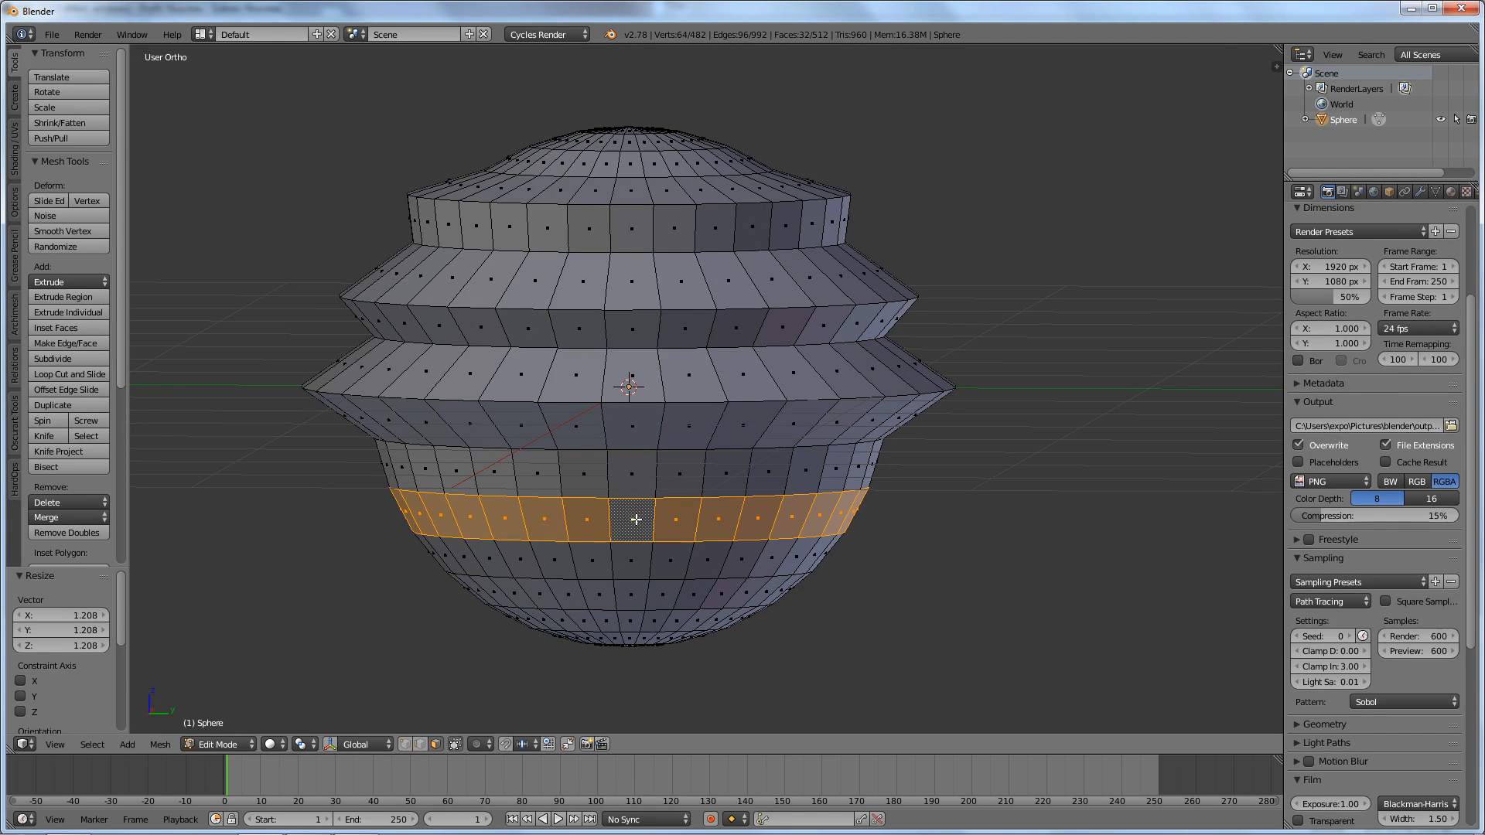
pyautogui.moveTo(722, 521); pyautogui.dragTo(749, 590, button='middle')
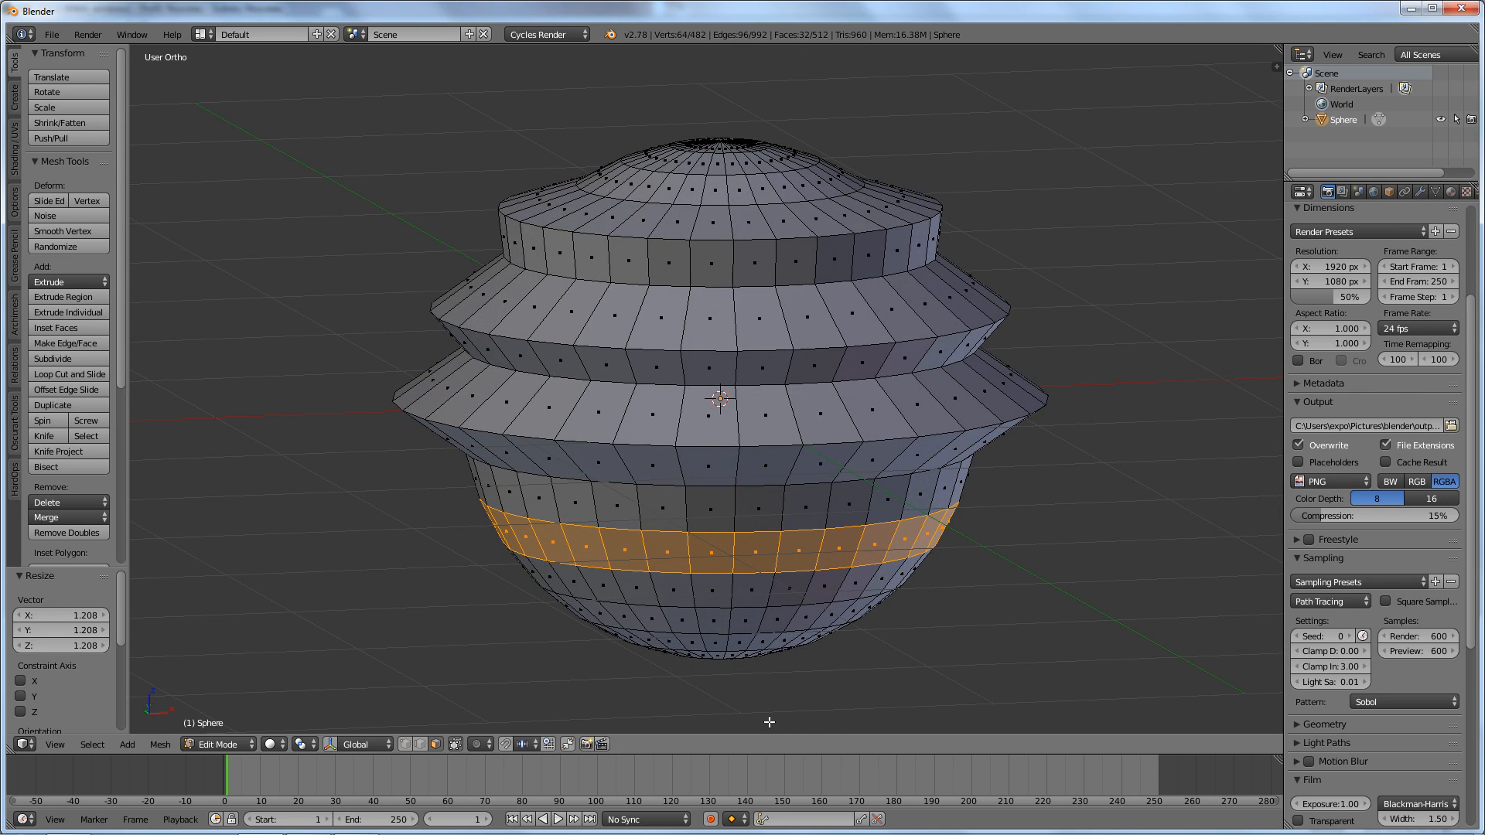
pyautogui.moveTo(802, 241); pyautogui.dragTo(777, 288, button='middle')
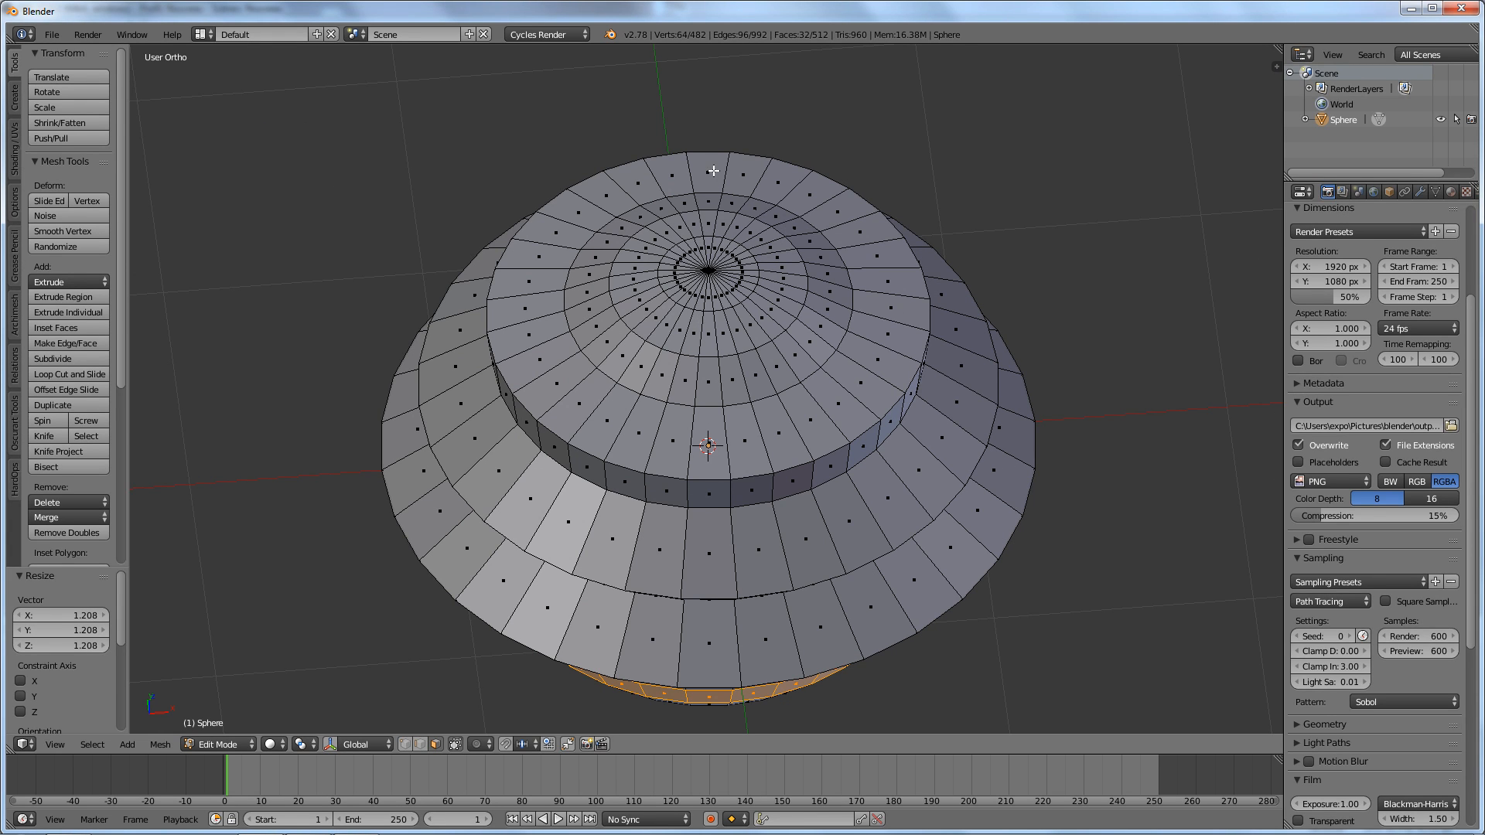
pyautogui.moveTo(663, 302); pyautogui.dragTo(687, 257, button='middle')
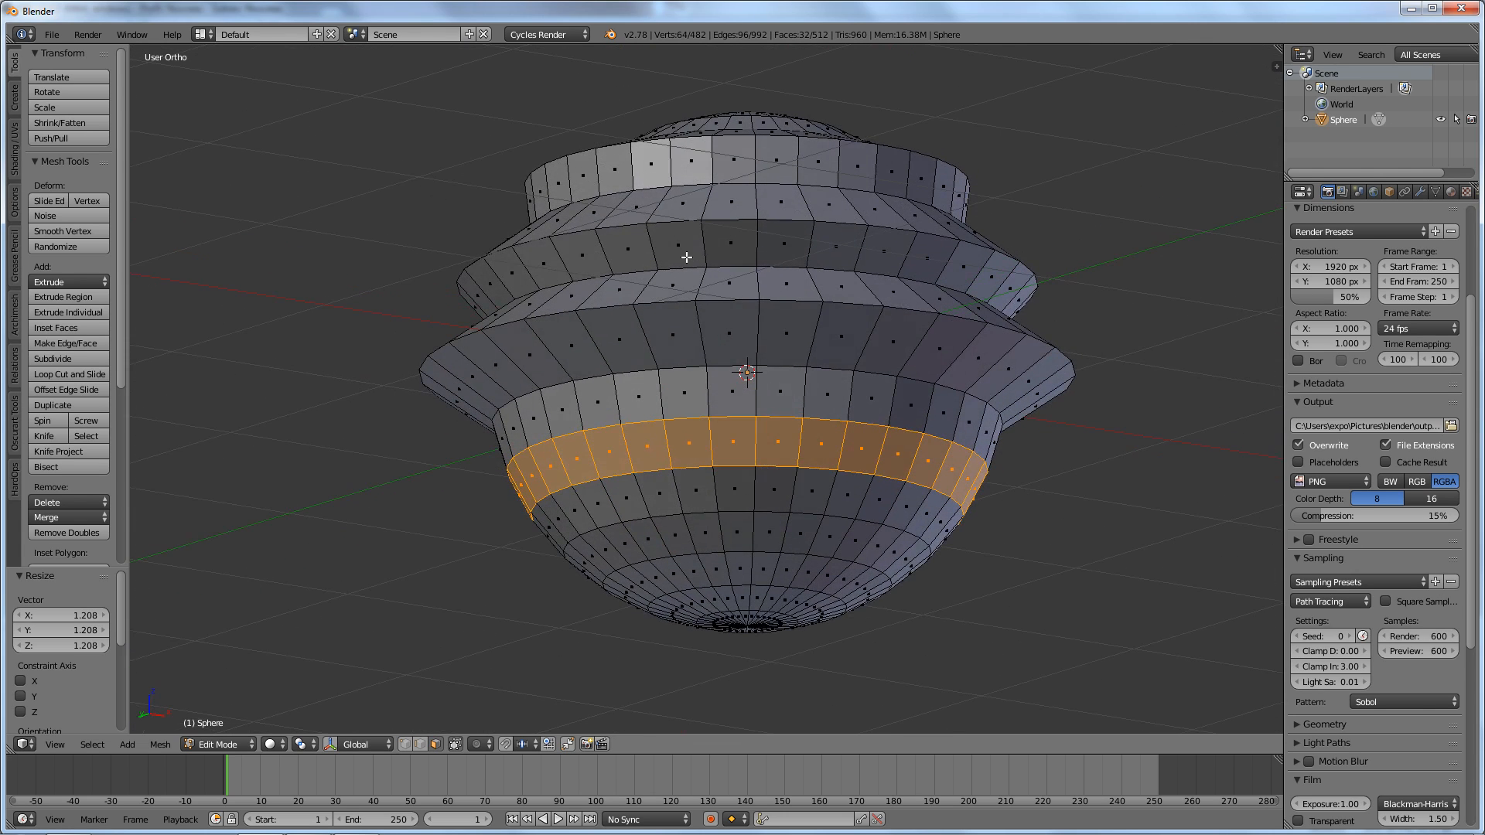
# Select a single face on the underside of the rim, and replace it with a vertical strip of faces running between the poles
pyautogui.rightClick(729, 329)
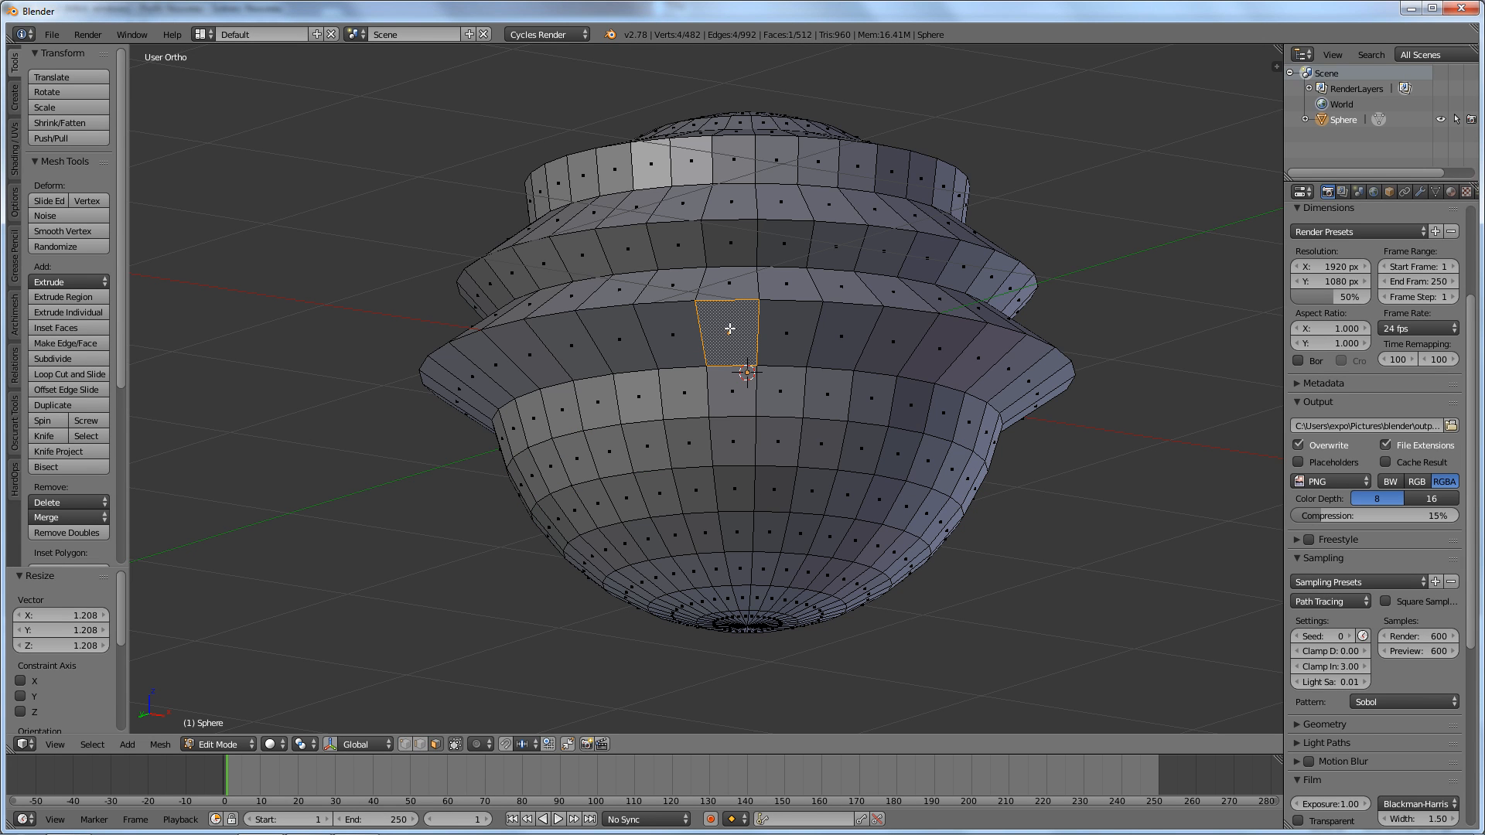
pyautogui.keyDown('alt'); pyautogui.rightClick(735, 521); pyautogui.keyUp('alt')
pyautogui.moveTo(832, 210); pyautogui.dragTo(733, 526, button='middle')
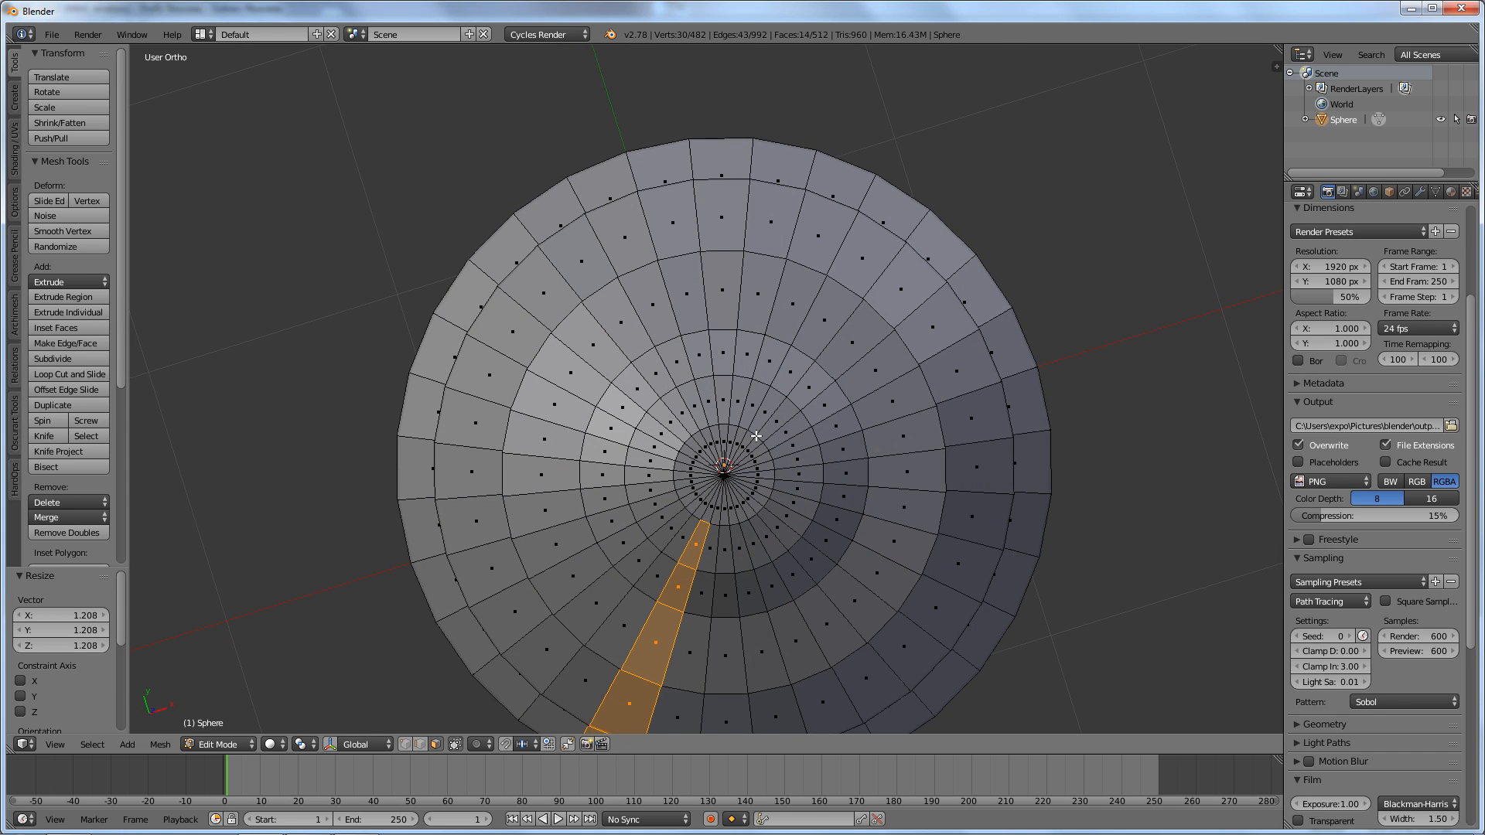
# Add the small faces around the top pole to the vertical strip, deselect individual faces along it, and check the strip from several angles
pyautogui.keyDown('shift'); pyautogui.rightClick(718, 508); pyautogui.keyUp('shift')
pyautogui.keyDown('shift'); pyautogui.rightClick(739, 433); pyautogui.keyUp('shift')
pyautogui.keyDown('alt'); pyautogui.keyDown('shift'); pyautogui.rightClick(758, 401); pyautogui.keyUp('shift'); pyautogui.keyUp('alt')
pyautogui.keyDown('alt'); pyautogui.keyDown('shift'); pyautogui.rightClick(758, 401); pyautogui.keyUp('shift'); pyautogui.keyUp('alt')
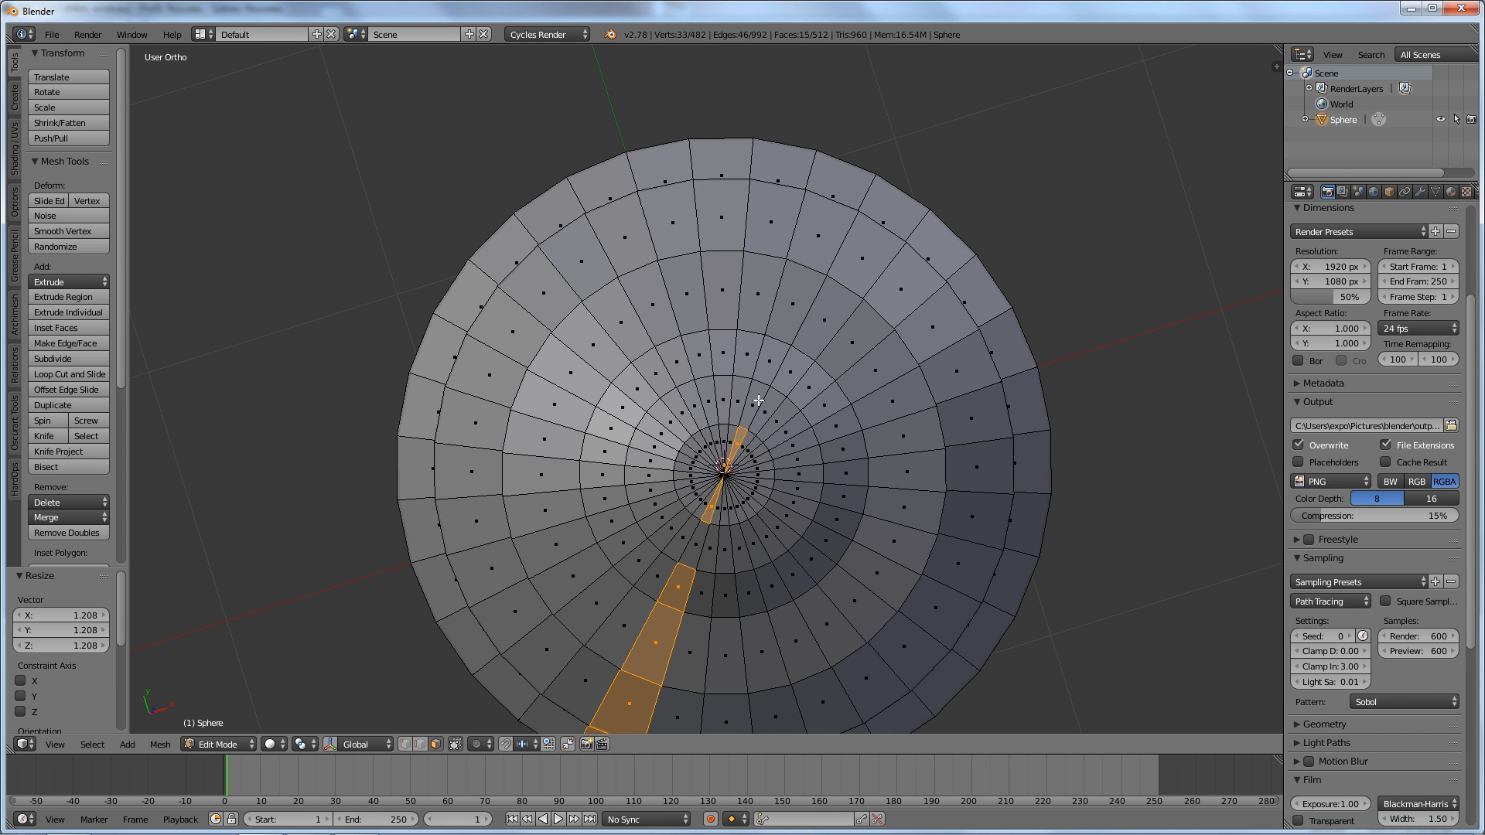
pyautogui.keyDown('alt'); pyautogui.keyDown('shift'); pyautogui.rightClick(770, 354); pyautogui.keyUp('shift'); pyautogui.keyUp('alt')
pyautogui.keyDown('alt'); pyautogui.keyDown('shift'); pyautogui.rightClick(770, 354); pyautogui.keyUp('shift'); pyautogui.keyUp('alt')
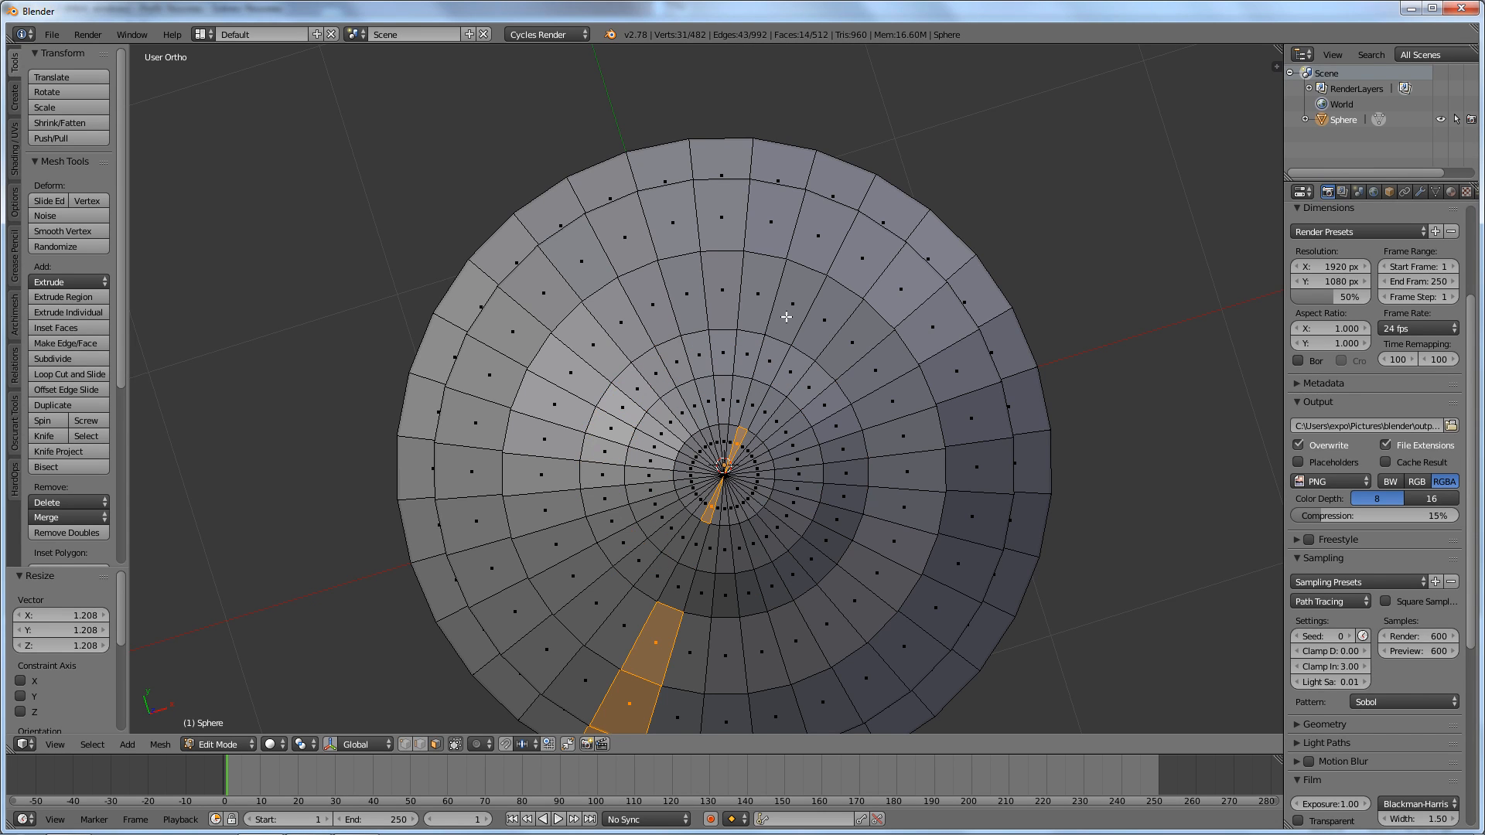
pyautogui.keyDown('alt'); pyautogui.keyDown('shift'); pyautogui.rightClick(819, 234); pyautogui.keyUp('shift'); pyautogui.keyUp('alt')
pyautogui.keyDown('alt'); pyautogui.keyDown('shift'); pyautogui.rightClick(819, 233); pyautogui.keyUp('shift'); pyautogui.keyUp('alt')
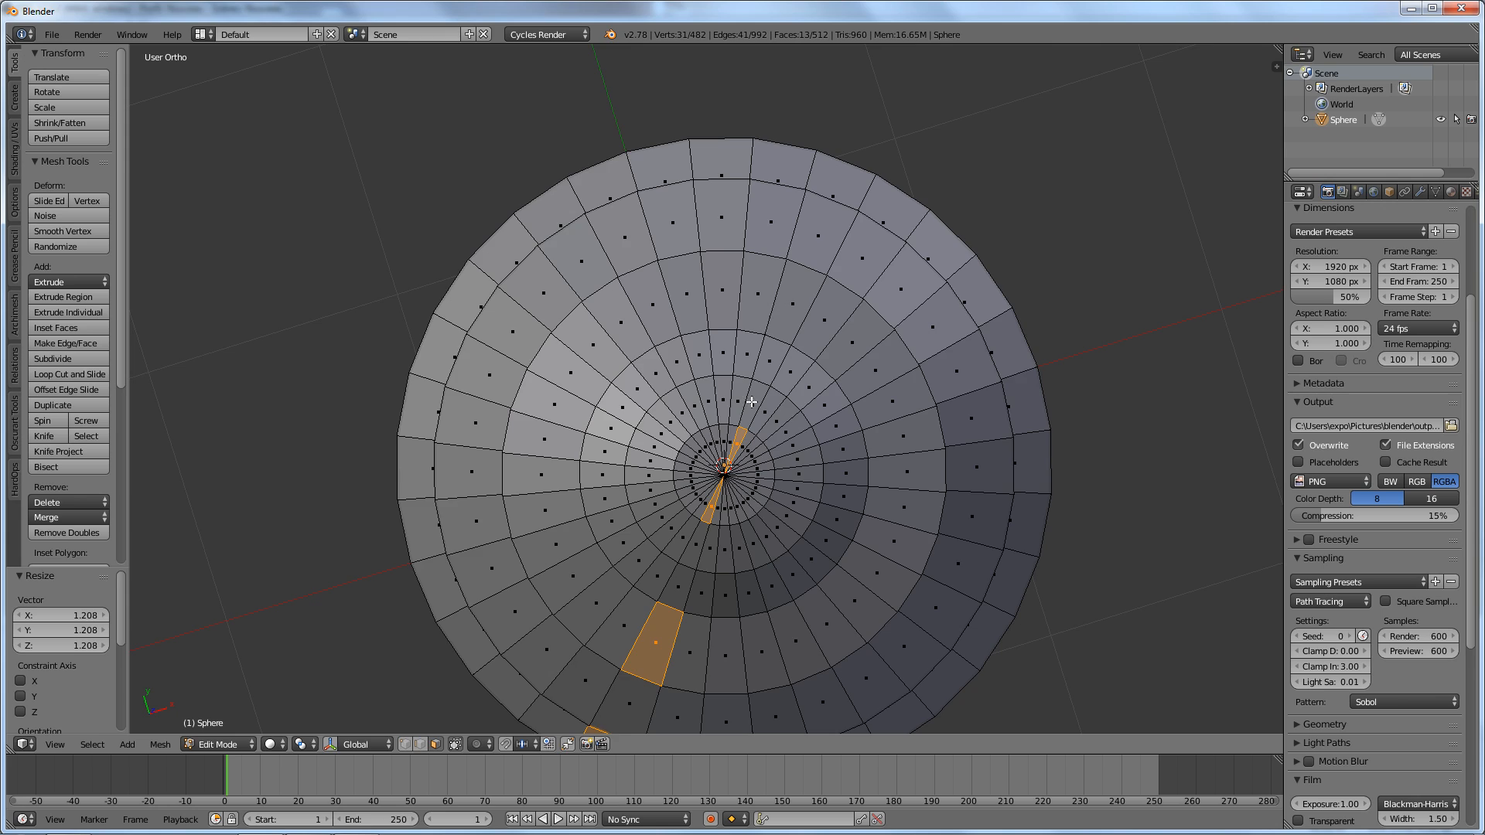
pyautogui.moveTo(751, 401); pyautogui.dragTo(692, 285, button='middle')
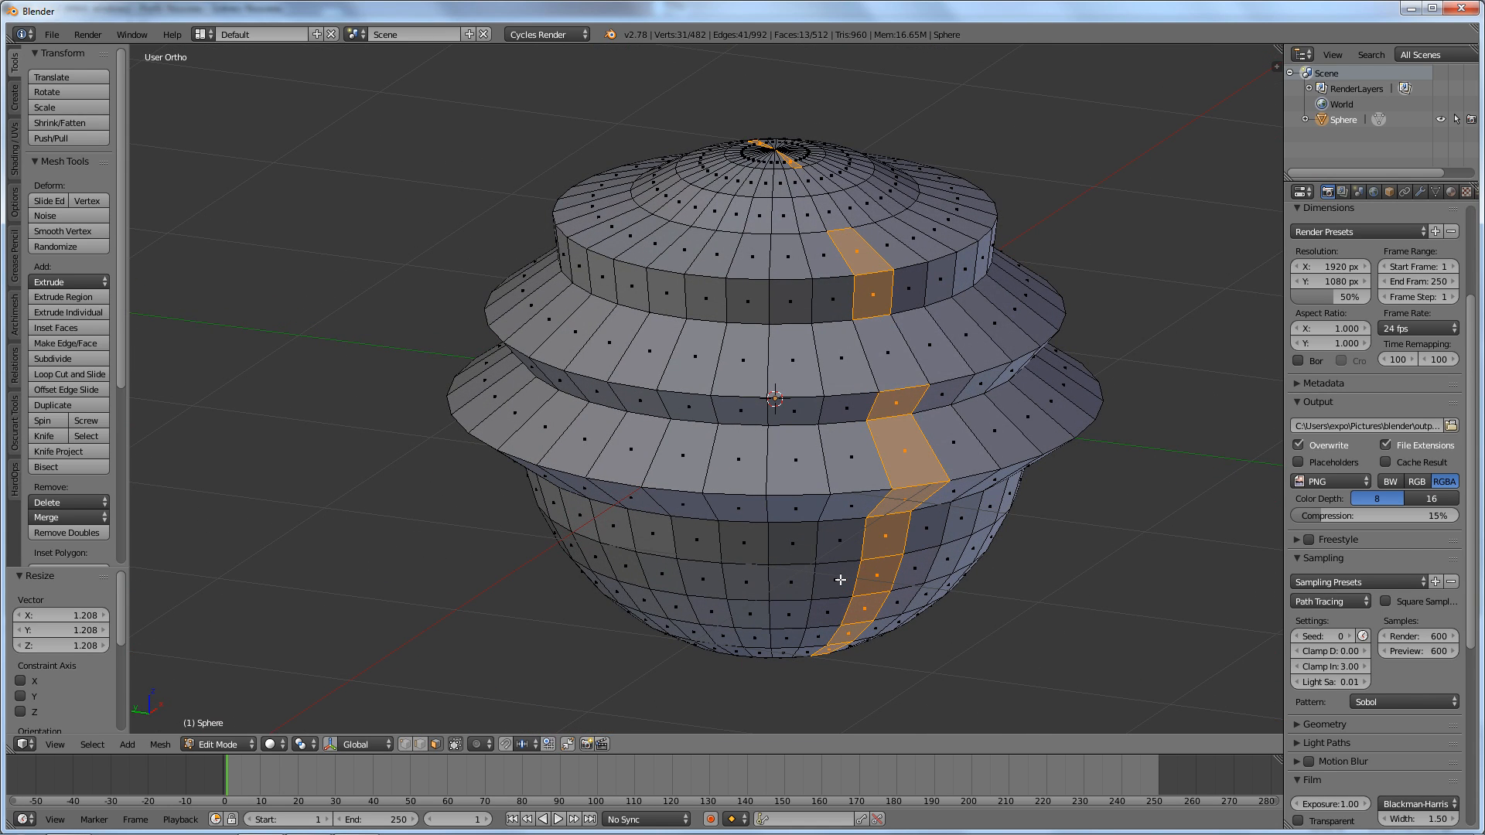
pyautogui.moveTo(917, 248); pyautogui.dragTo(688, 344, button='middle')
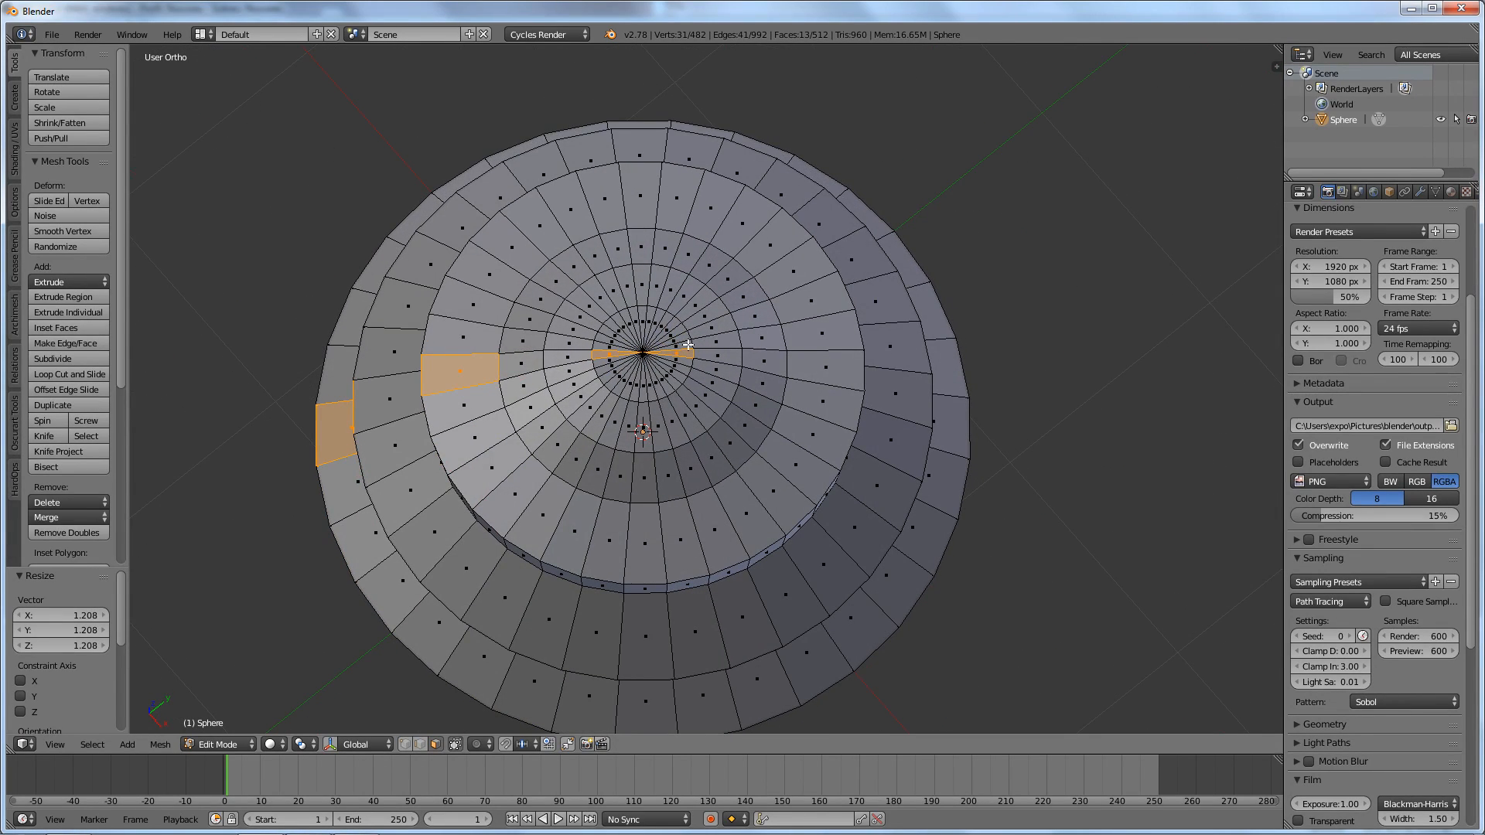
pyautogui.moveTo(844, 403); pyautogui.dragTo(847, 367, button='middle')
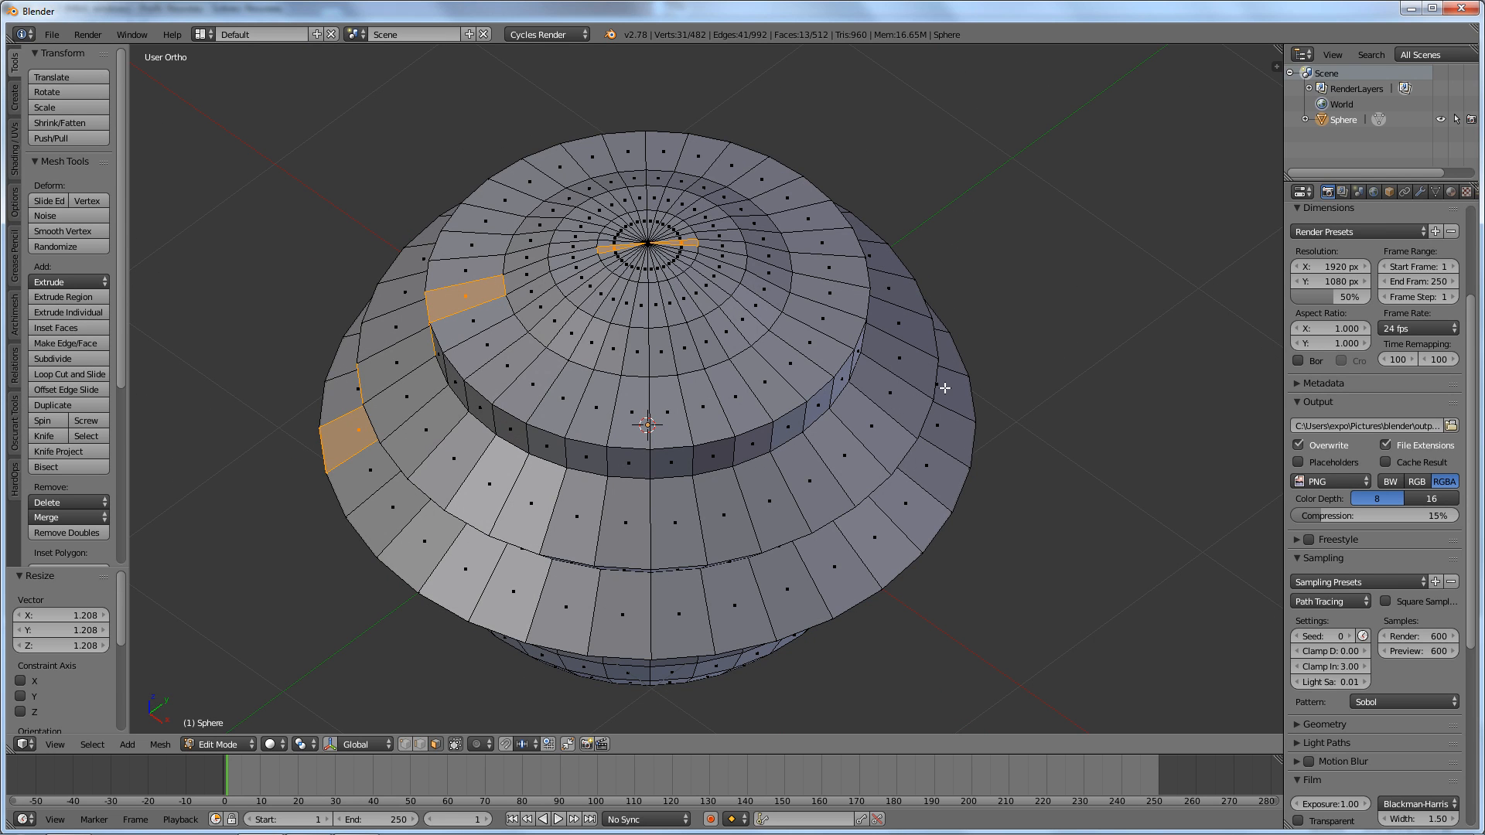
pyautogui.moveTo(696, 439); pyautogui.dragTo(747, 309, button='middle')
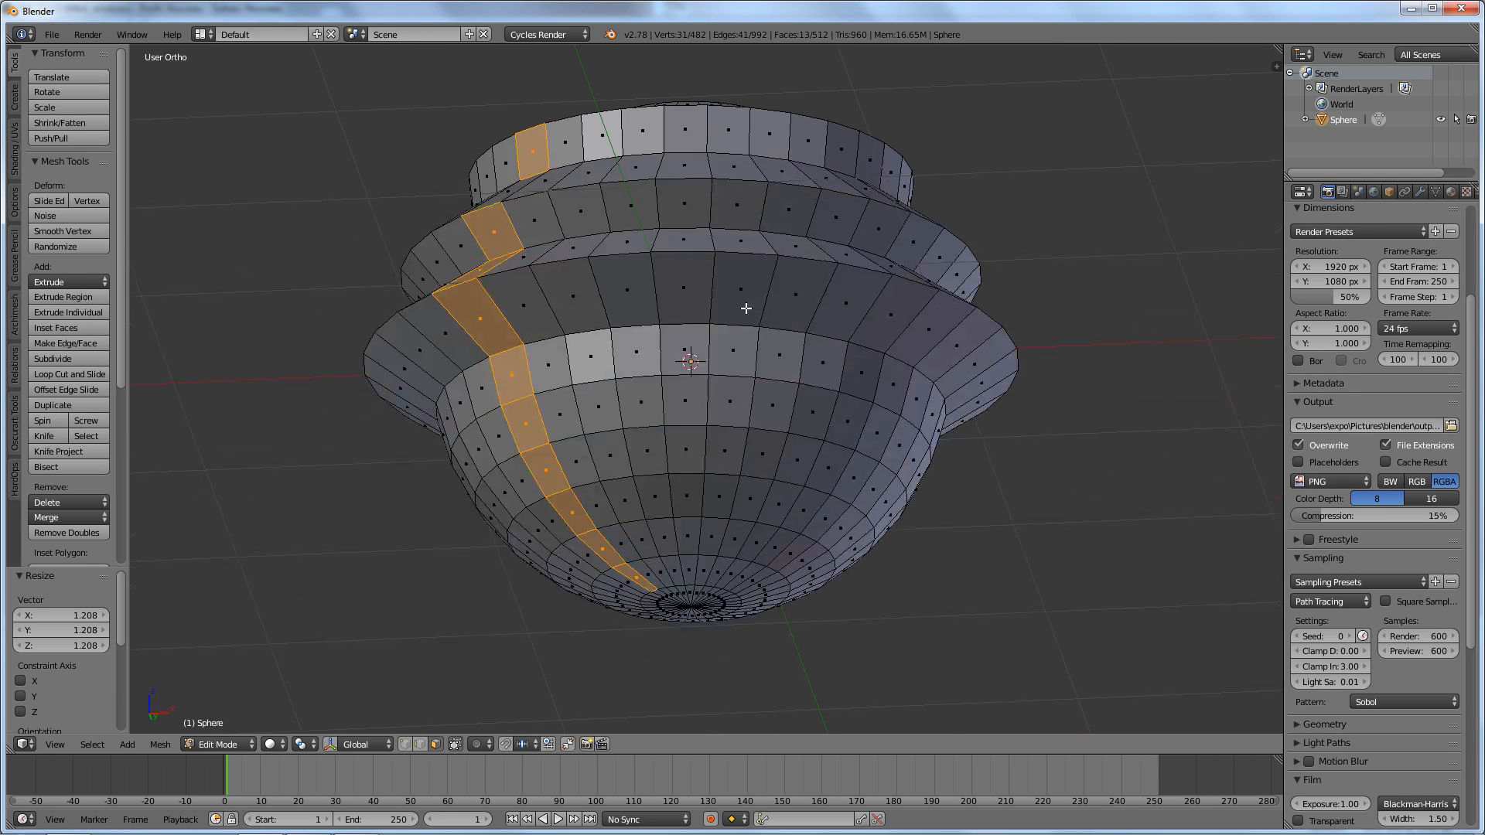
# Replace the strip selection with the third horizontal ring of faces below the rim and check it around the mesh
pyautogui.keyDown('alt'); pyautogui.rightClick(733, 406); pyautogui.keyUp('alt')
pyautogui.moveTo(812, 404); pyautogui.dragTo(966, 466, button='middle')
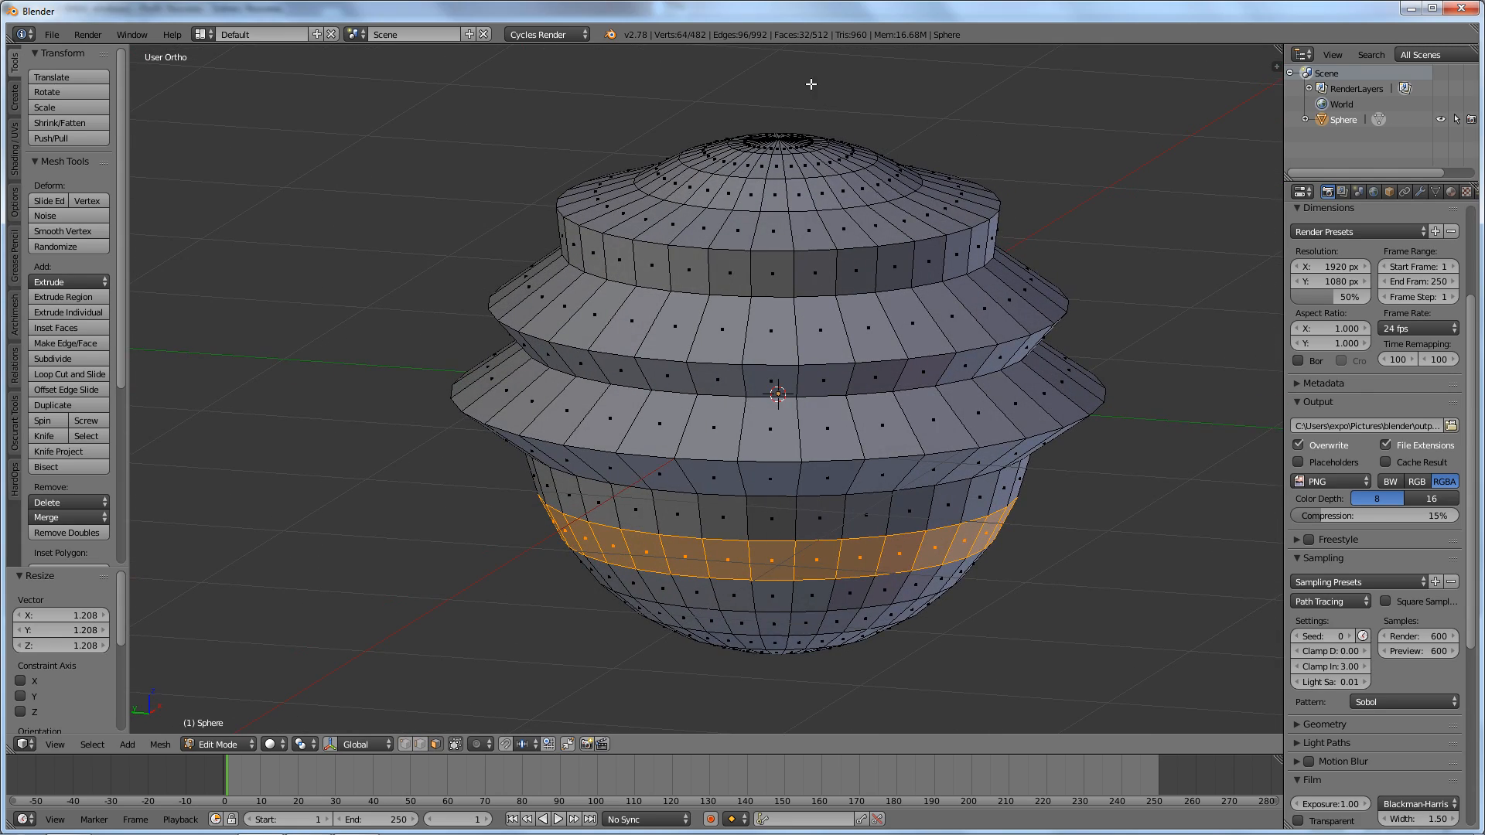
pyautogui.moveTo(949, 437); pyautogui.dragTo(792, 425, button='middle')
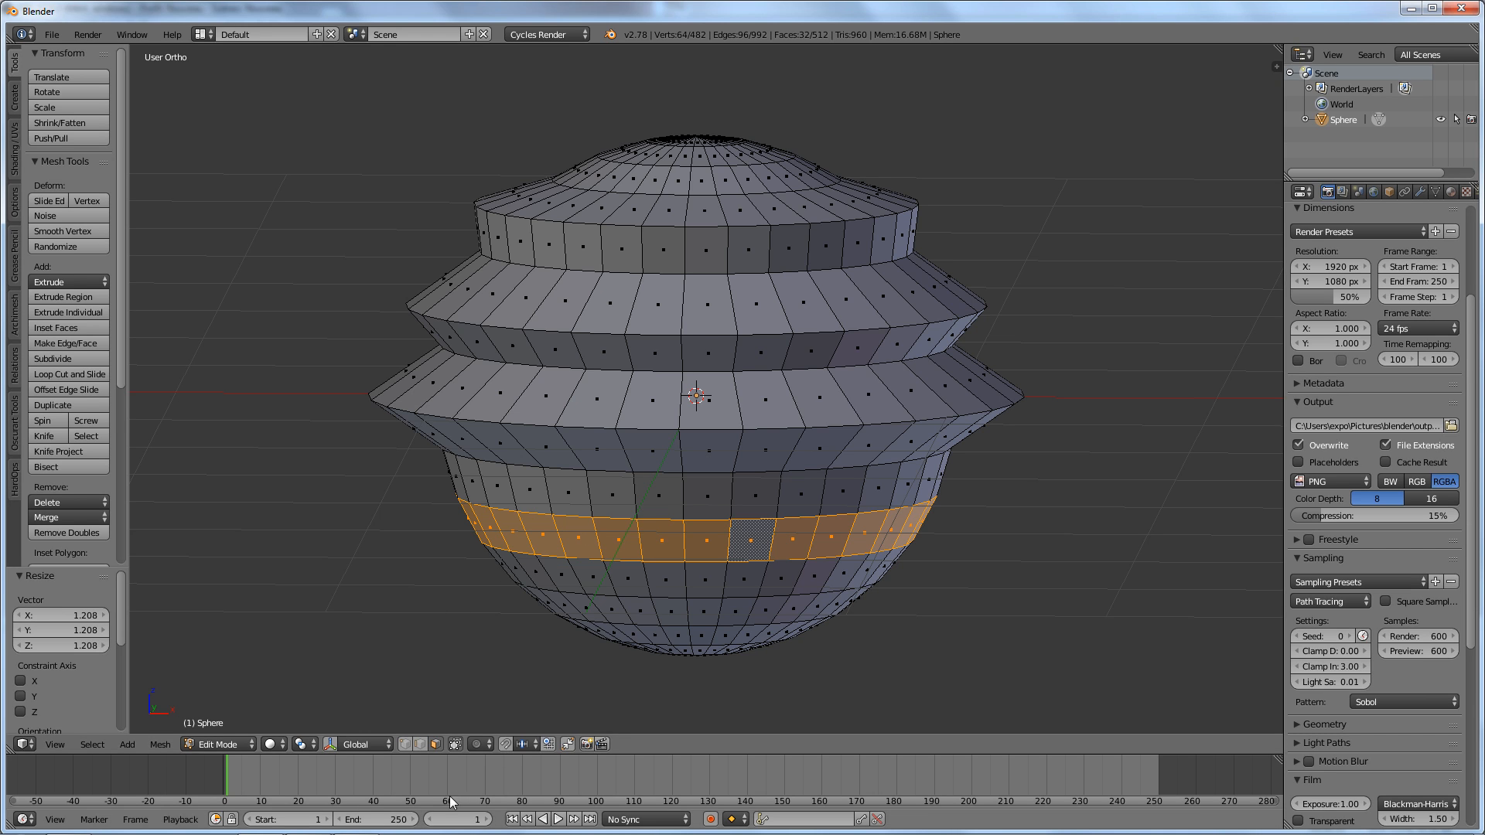
# Switch to vertex selection, align to the front view, and select a single vertex near the bottom pole
pyautogui.moveTo(777, 431); pyautogui.dragTo(775, 467, button='middle')
pyautogui.rightClick(782, 544)
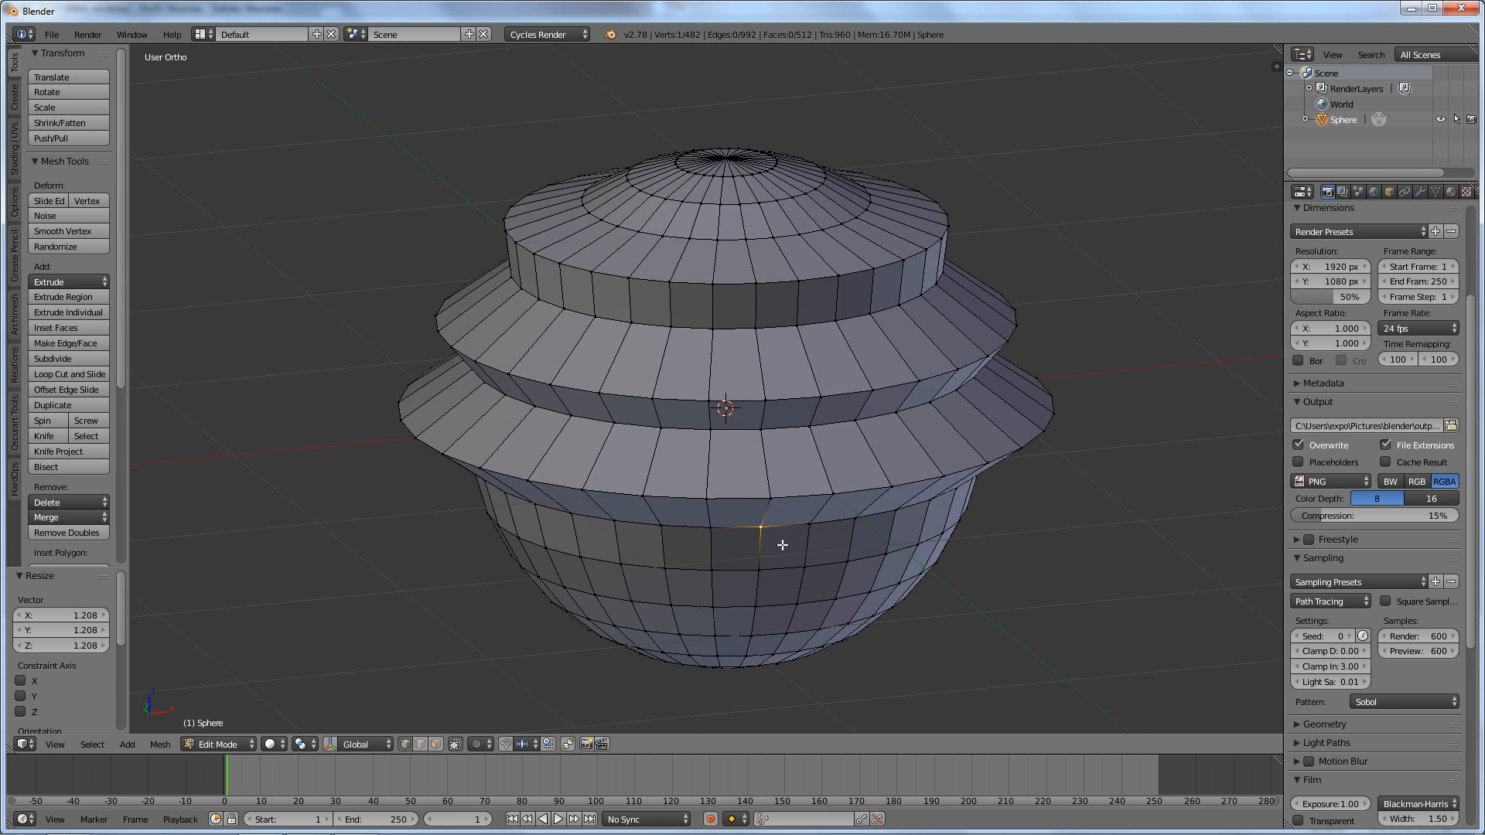
pyautogui.press('KP_1')
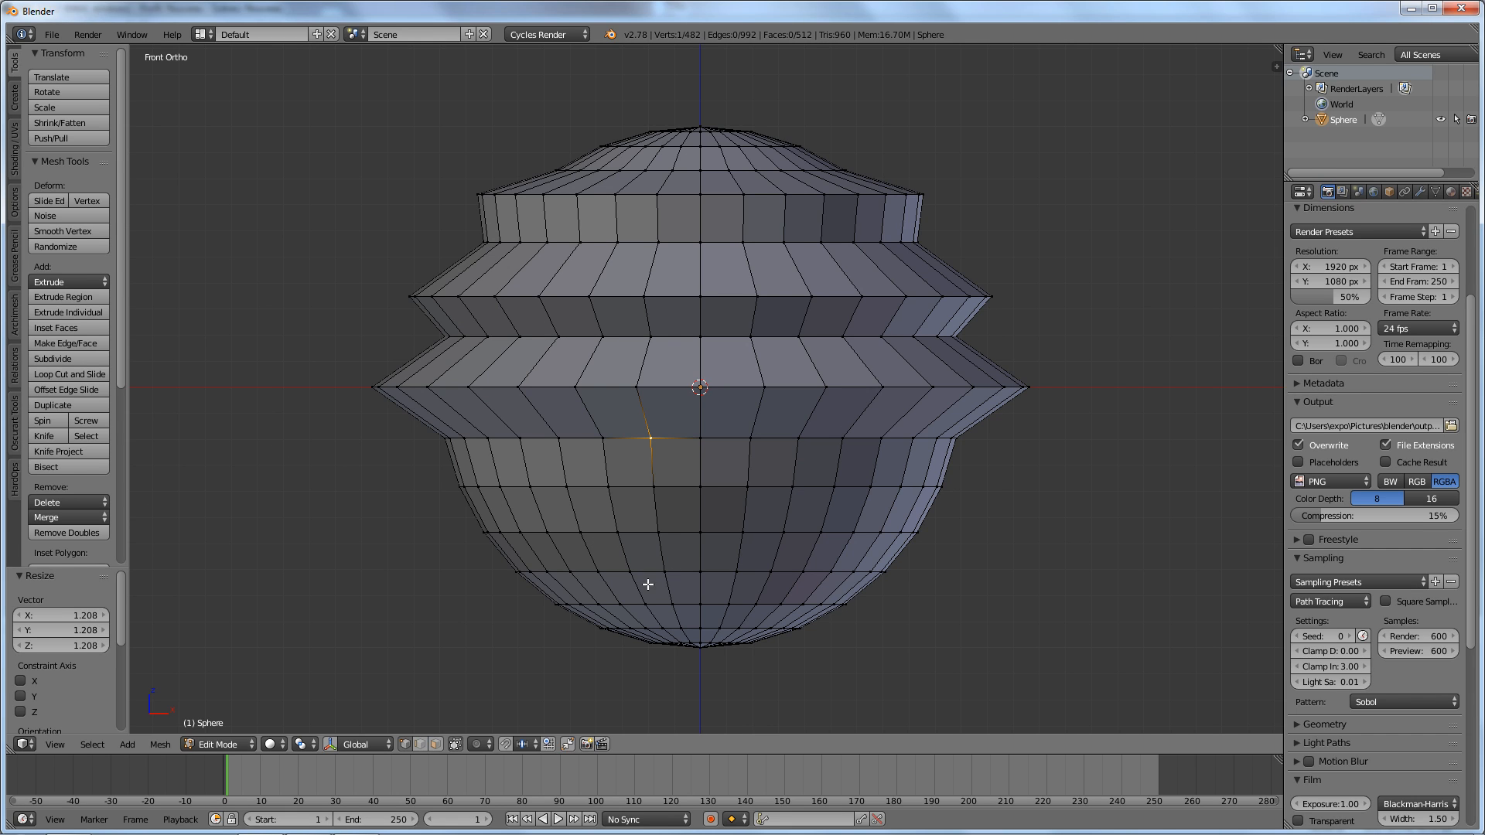
pyautogui.rightClick(700, 640)
# Box-select the visible vertices from the third edge loop below the rim down to the bottom pole, and check the selection's extent
pyautogui.press('b')
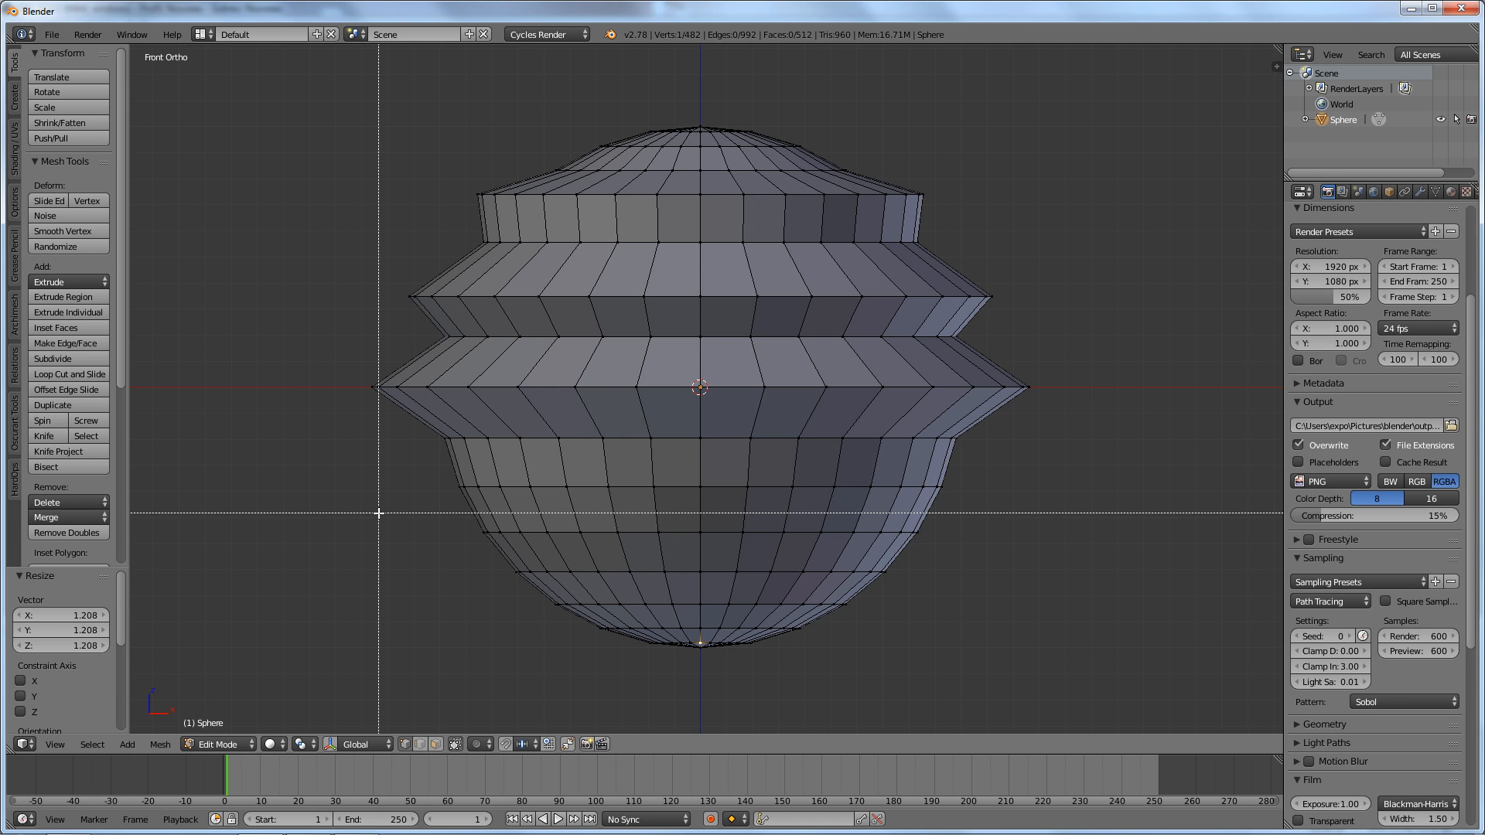
pyautogui.moveTo(379, 514); pyautogui.dragTo(1045, 689)
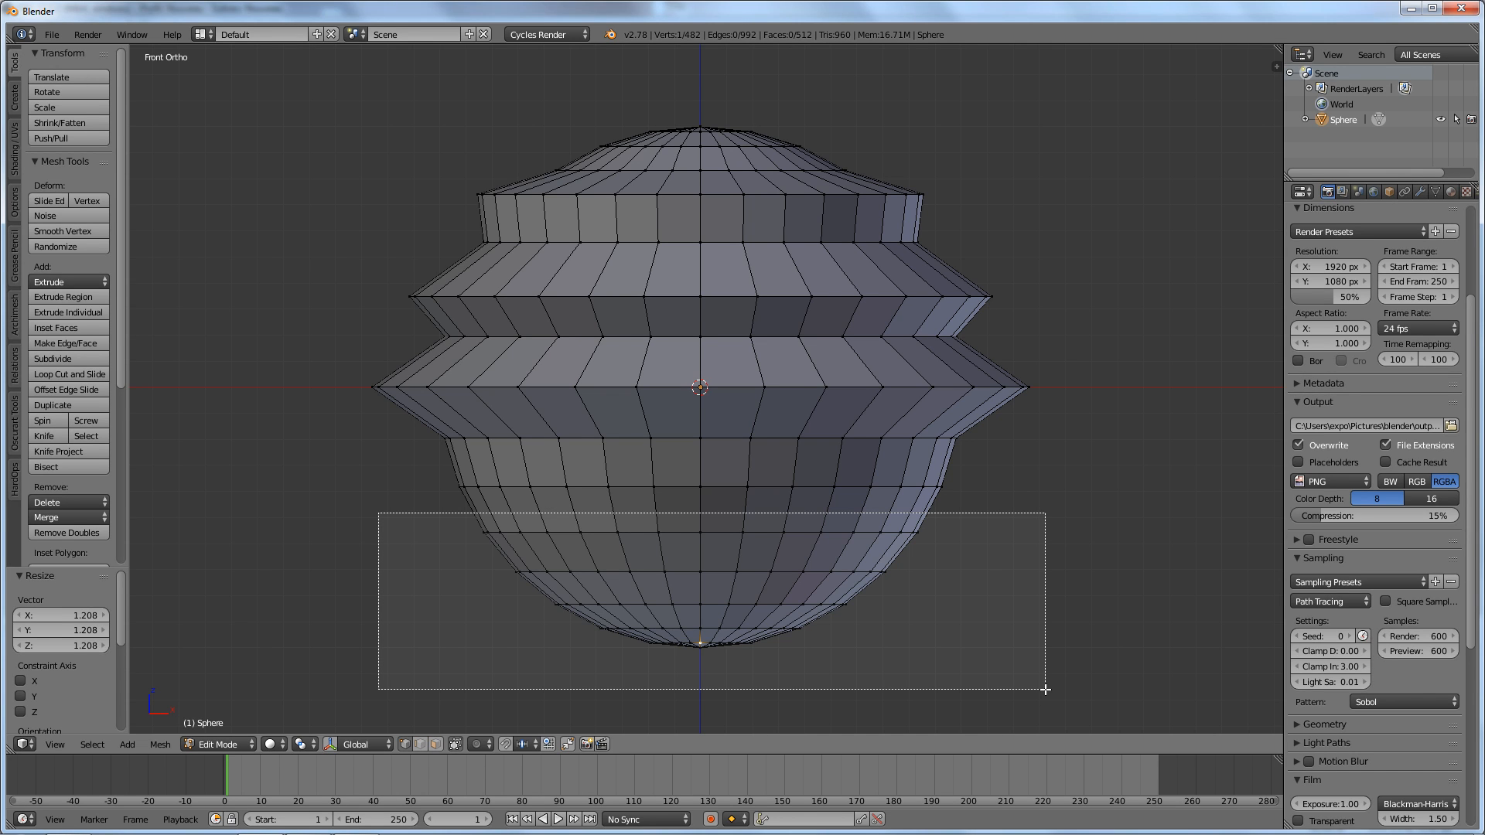
pyautogui.moveTo(1046, 689); pyautogui.dragTo(1046, 689)
pyautogui.moveTo(724, 582); pyautogui.dragTo(724, 565, button='middle')
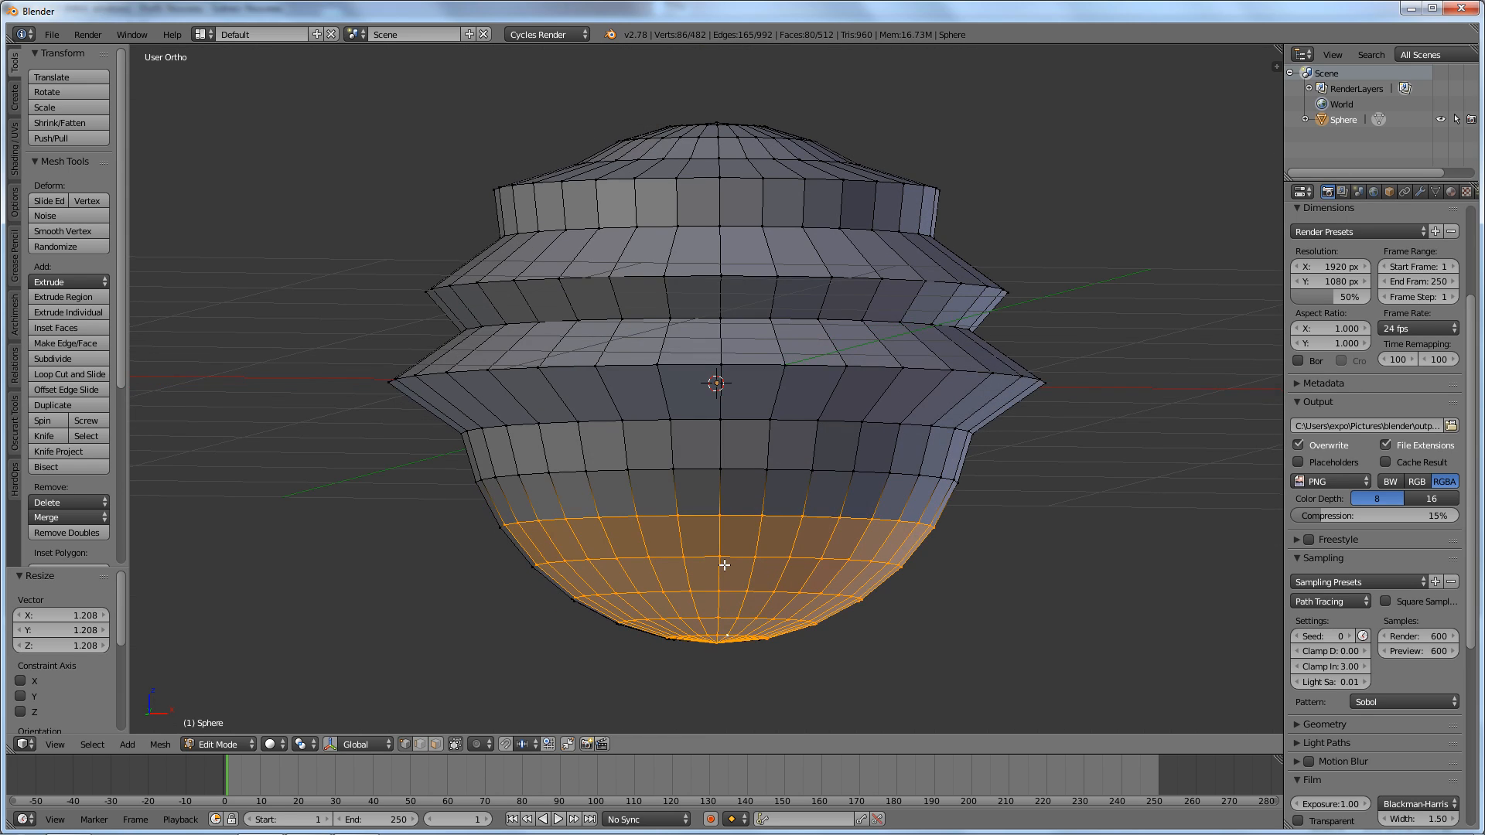
pyautogui.moveTo(710, 389); pyautogui.dragTo(834, 401, button='middle')
pyautogui.moveTo(858, 401); pyautogui.dragTo(667, 403, button='middle')
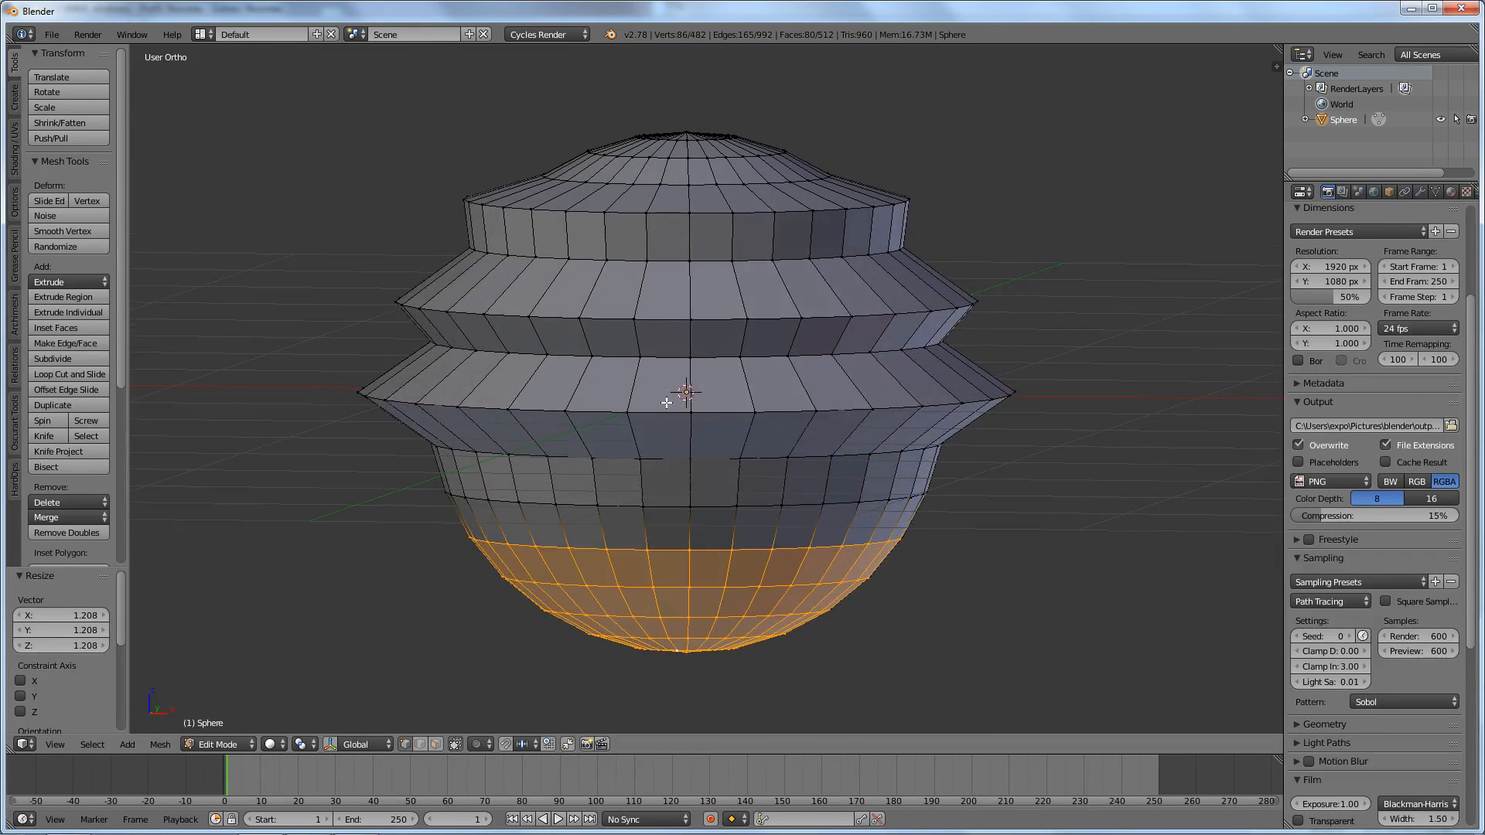
# Disable limiting selection to visible geometry, and box-select the lower bowl in front view so the hidden back vertices are included
pyautogui.click(455, 740)
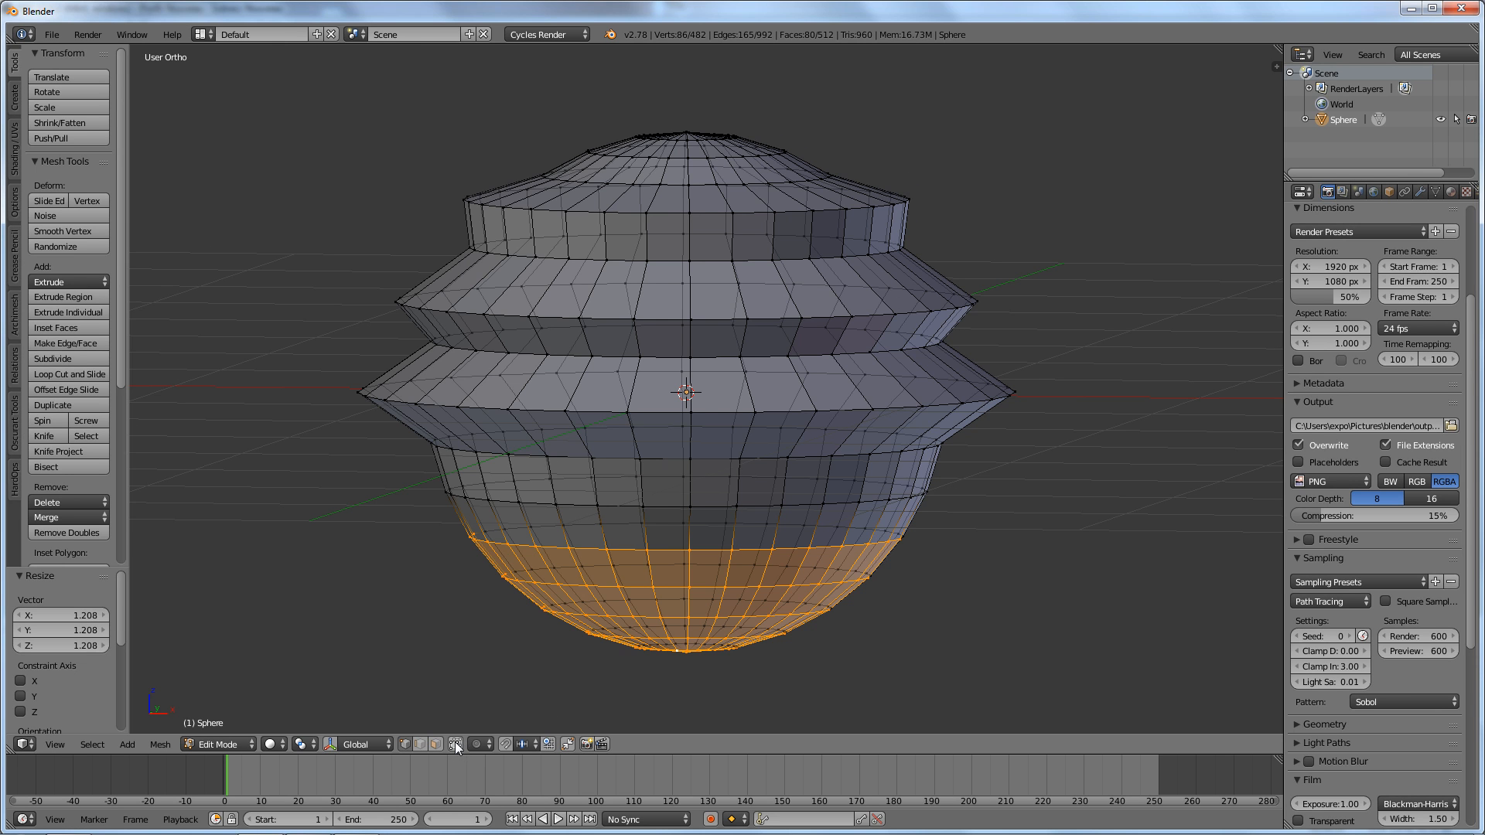
pyautogui.moveTo(642, 597)
pyautogui.mouseDown(button='middle')
pyautogui.moveTo(663, 570)
pyautogui.moveTo(638, 596)
pyautogui.mouseUp(button='middle')
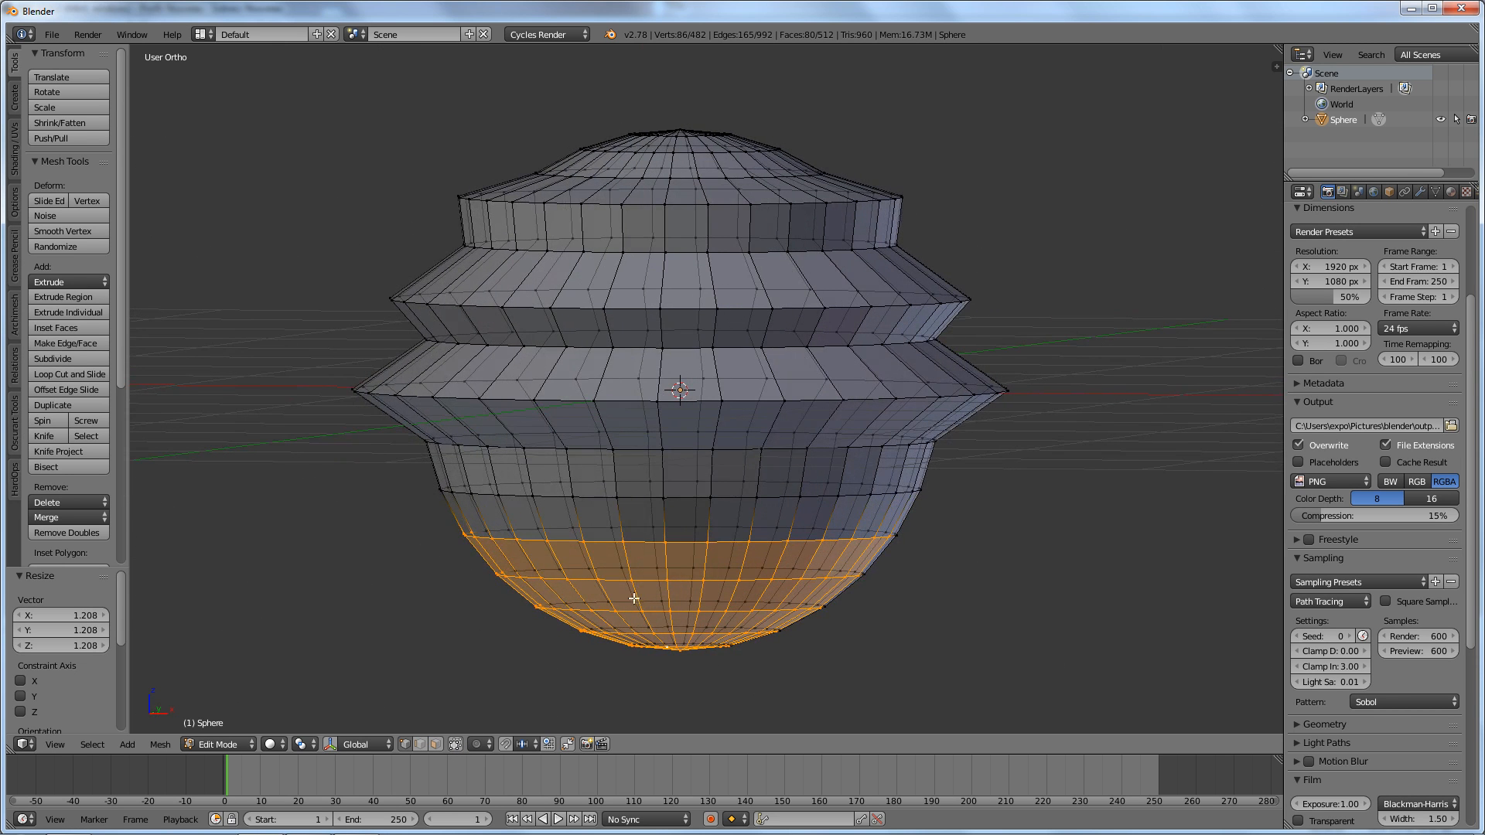
pyautogui.press('KP_1')
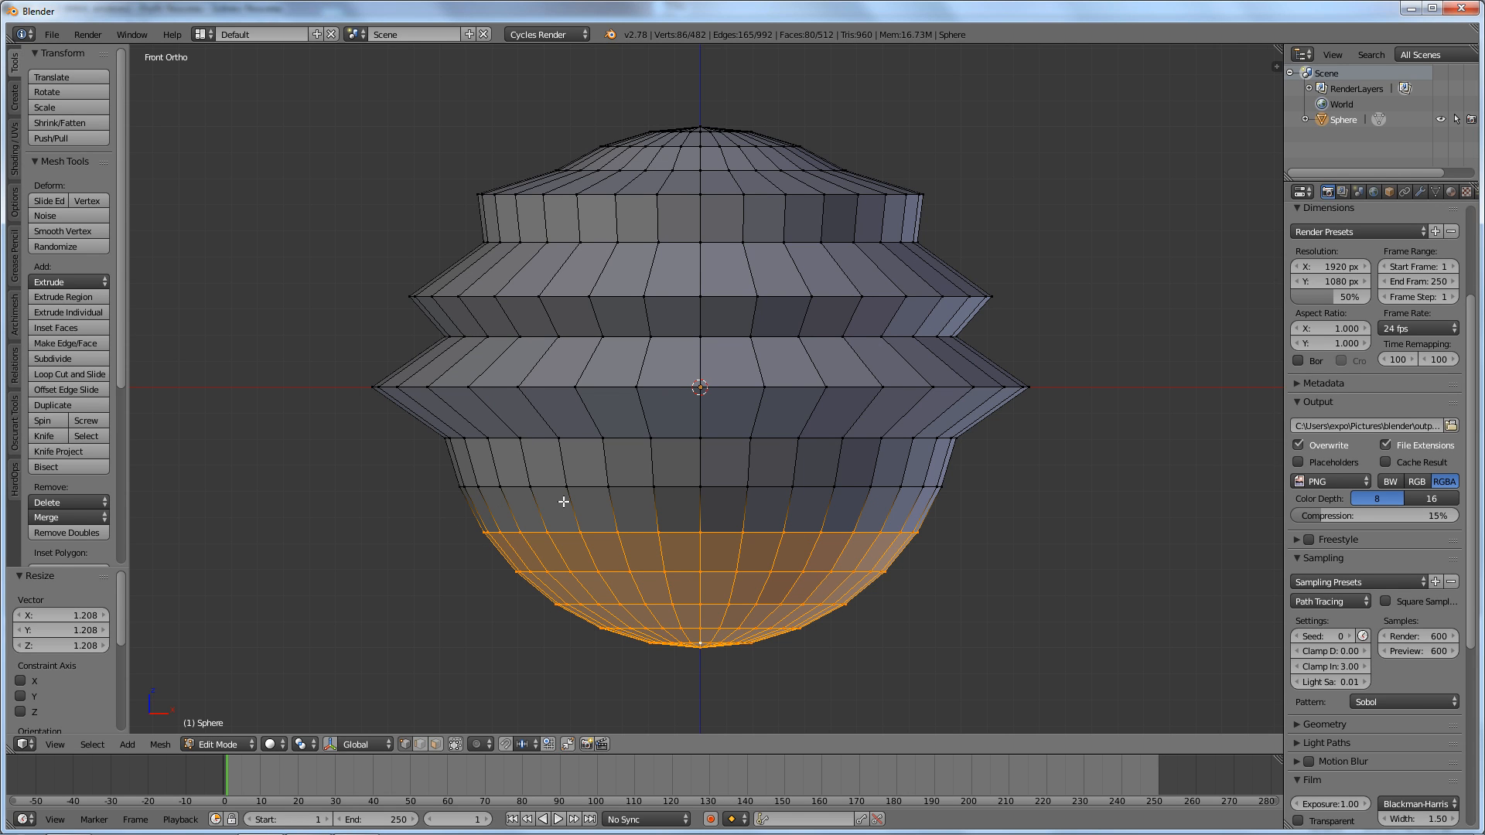
pyautogui.press('b')
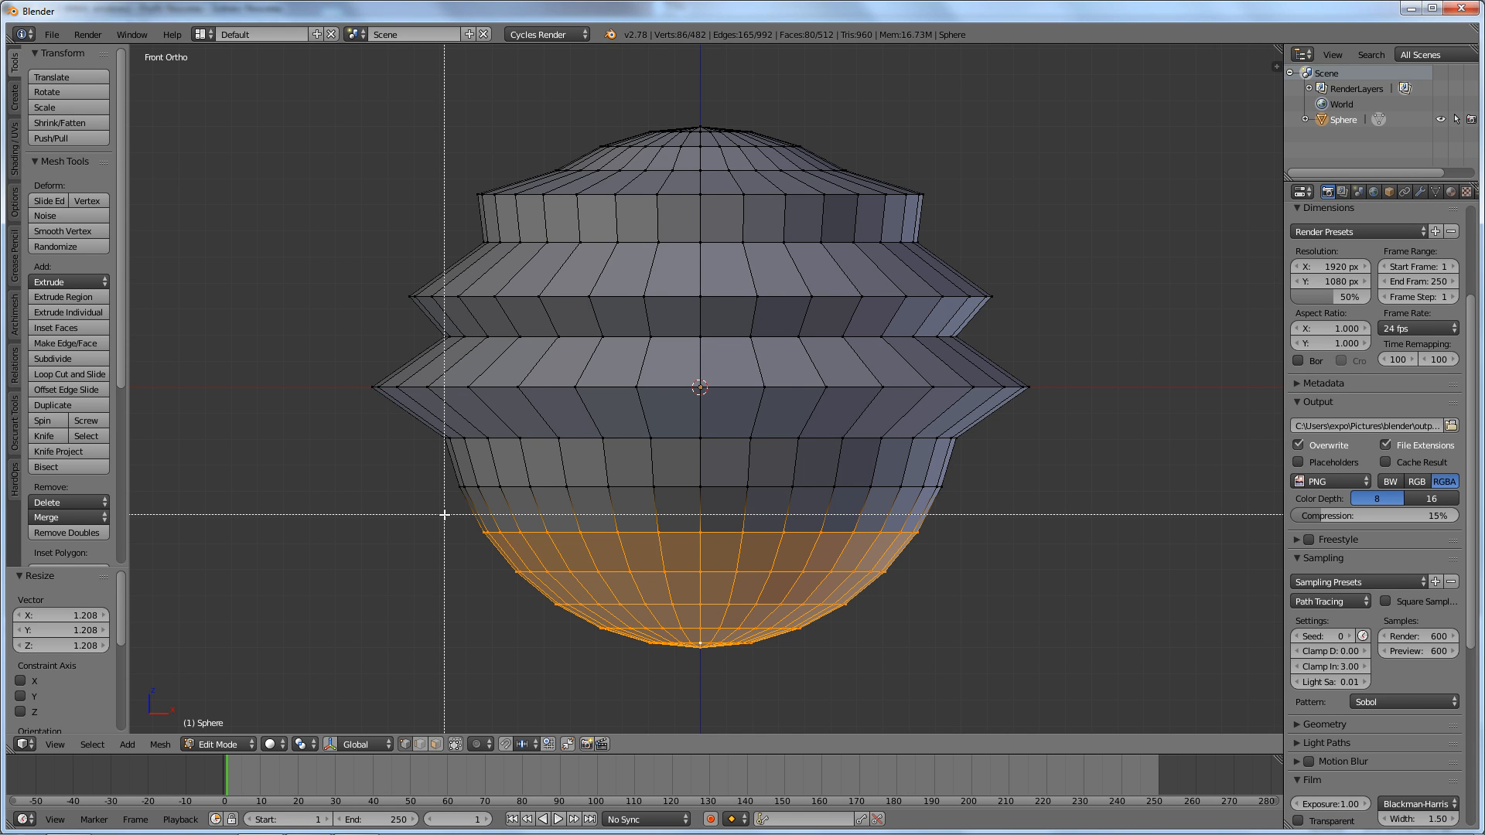
pyautogui.moveTo(444, 515); pyautogui.dragTo(992, 678)
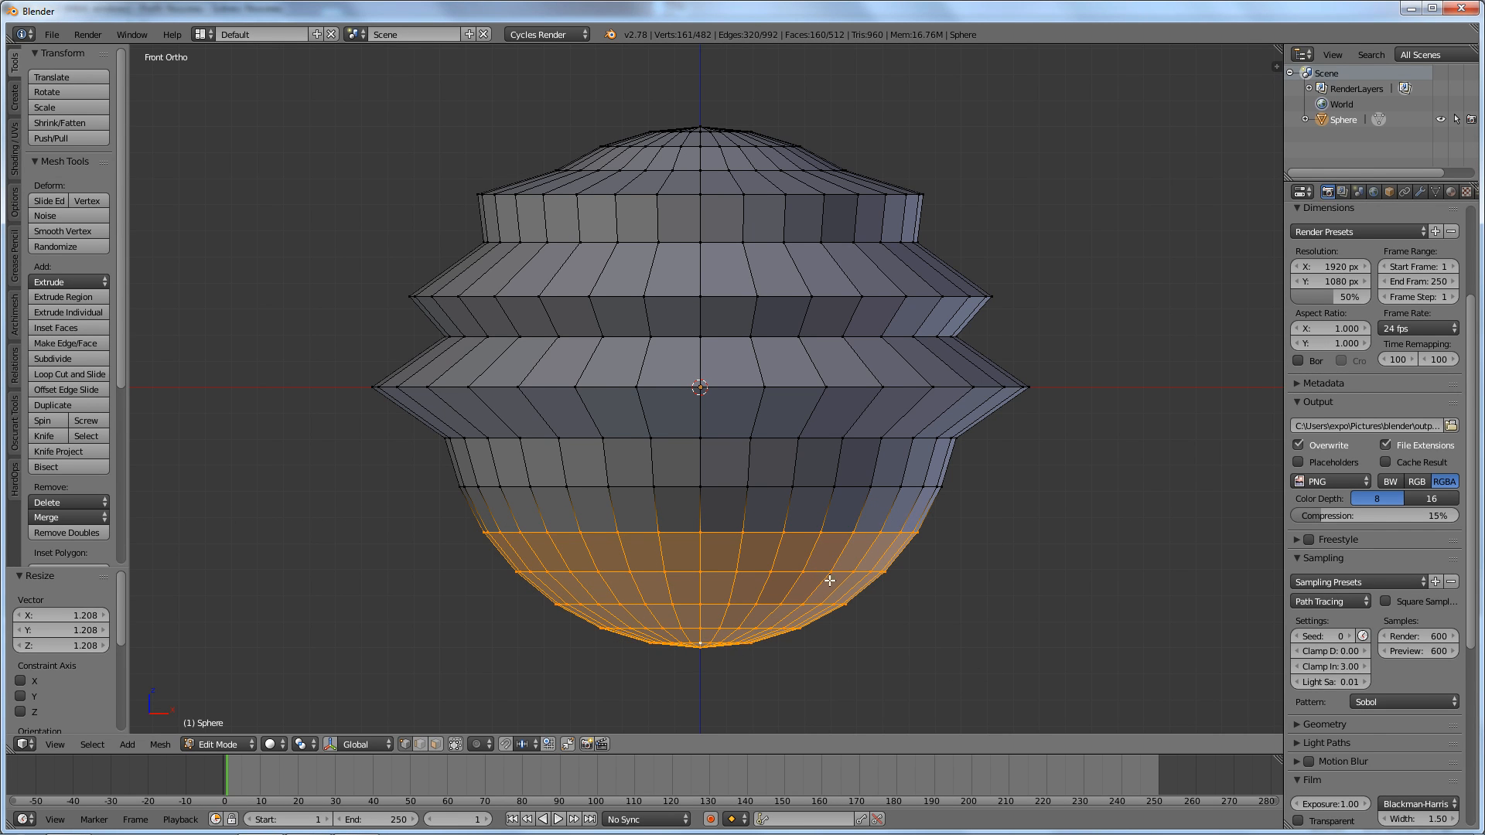
pyautogui.moveTo(828, 583); pyautogui.dragTo(597, 512, button='middle')
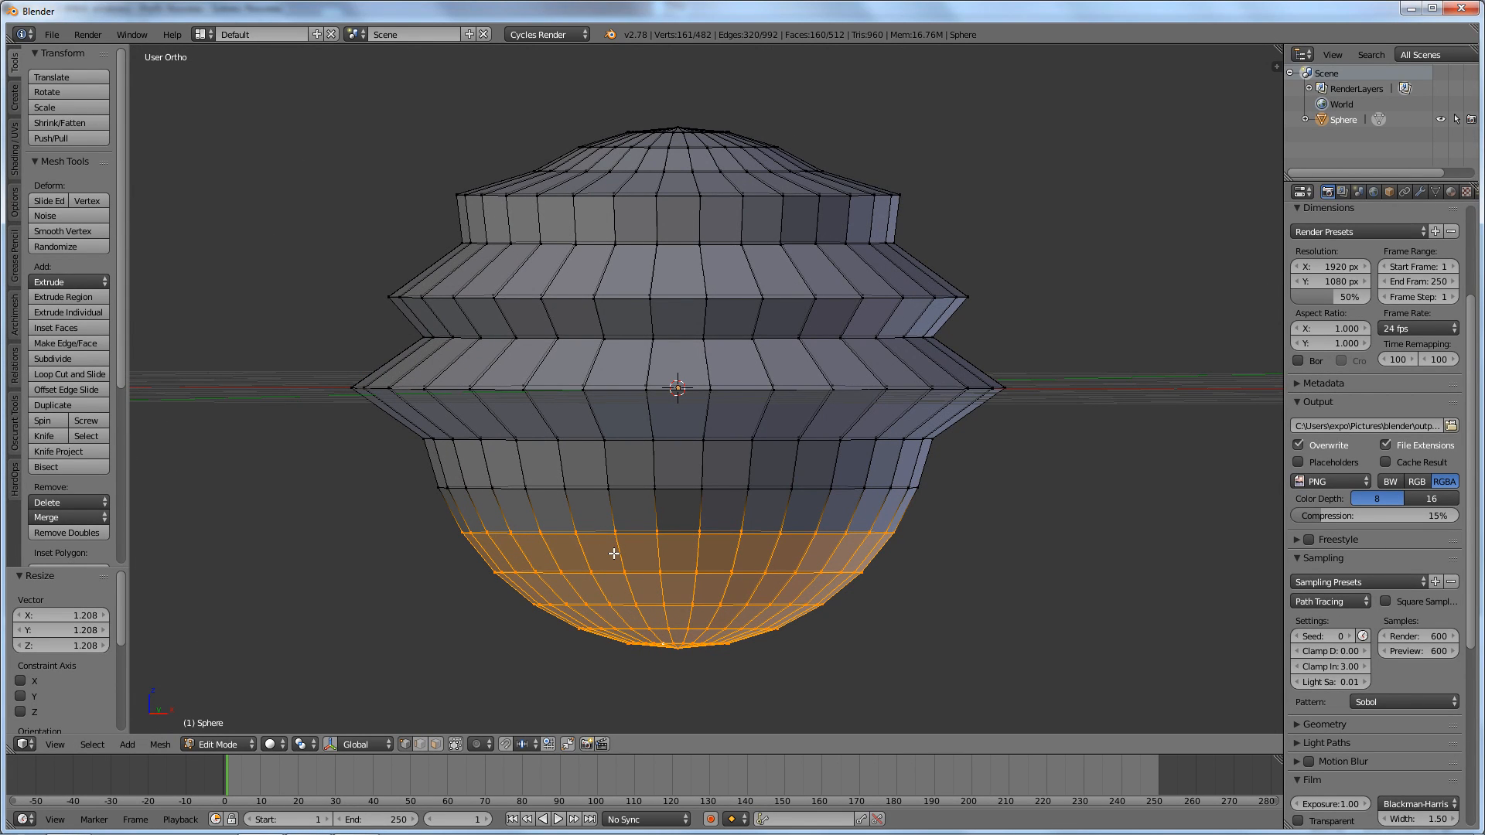
# In front view, resize the Circle Select brush and paint a curving band of vertices from the bowl's lower side up to the top pole
pyautogui.press('KP_1')
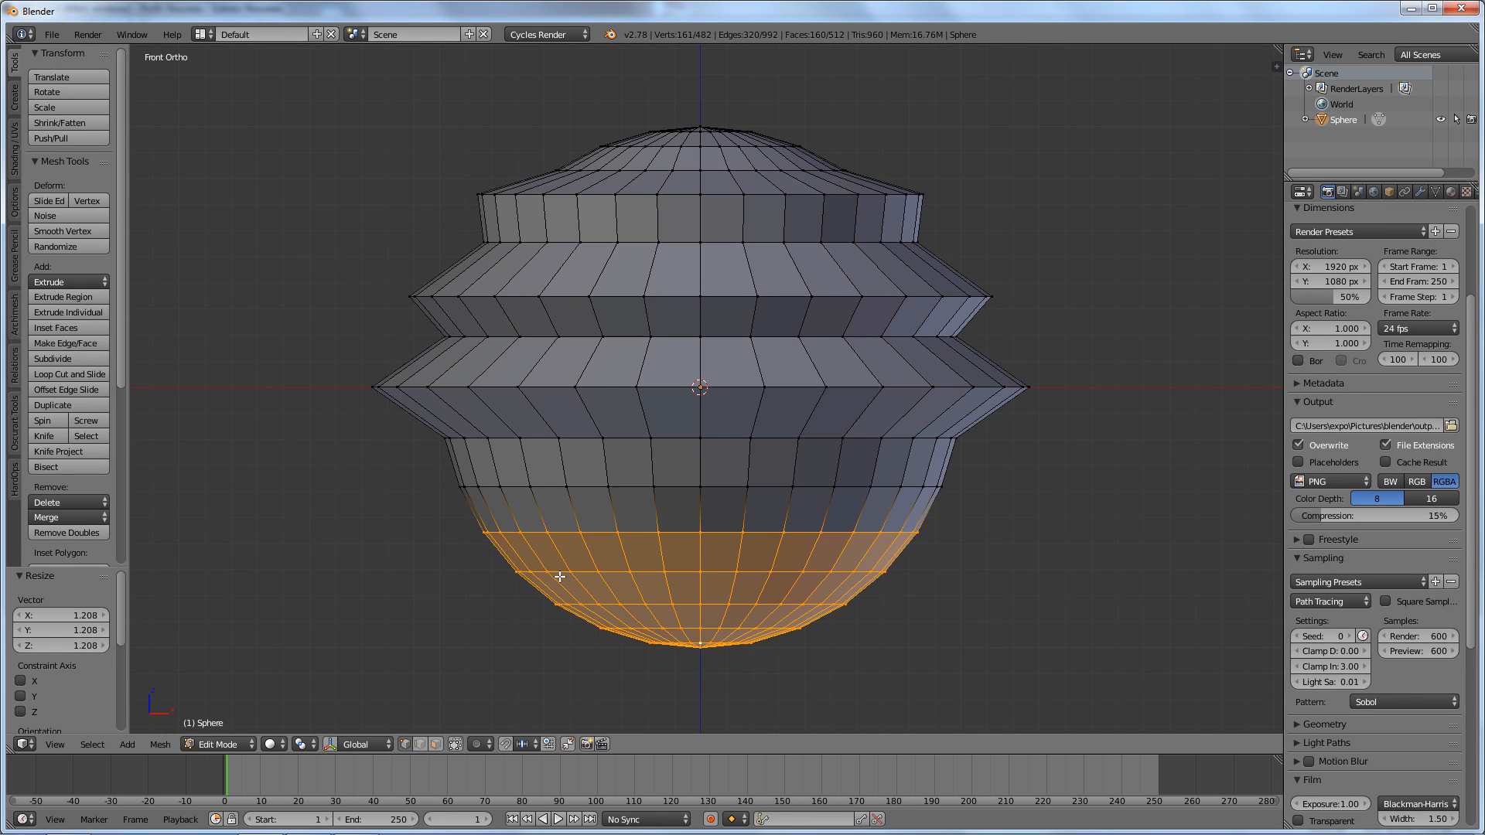
pyautogui.rightClick(667, 552)
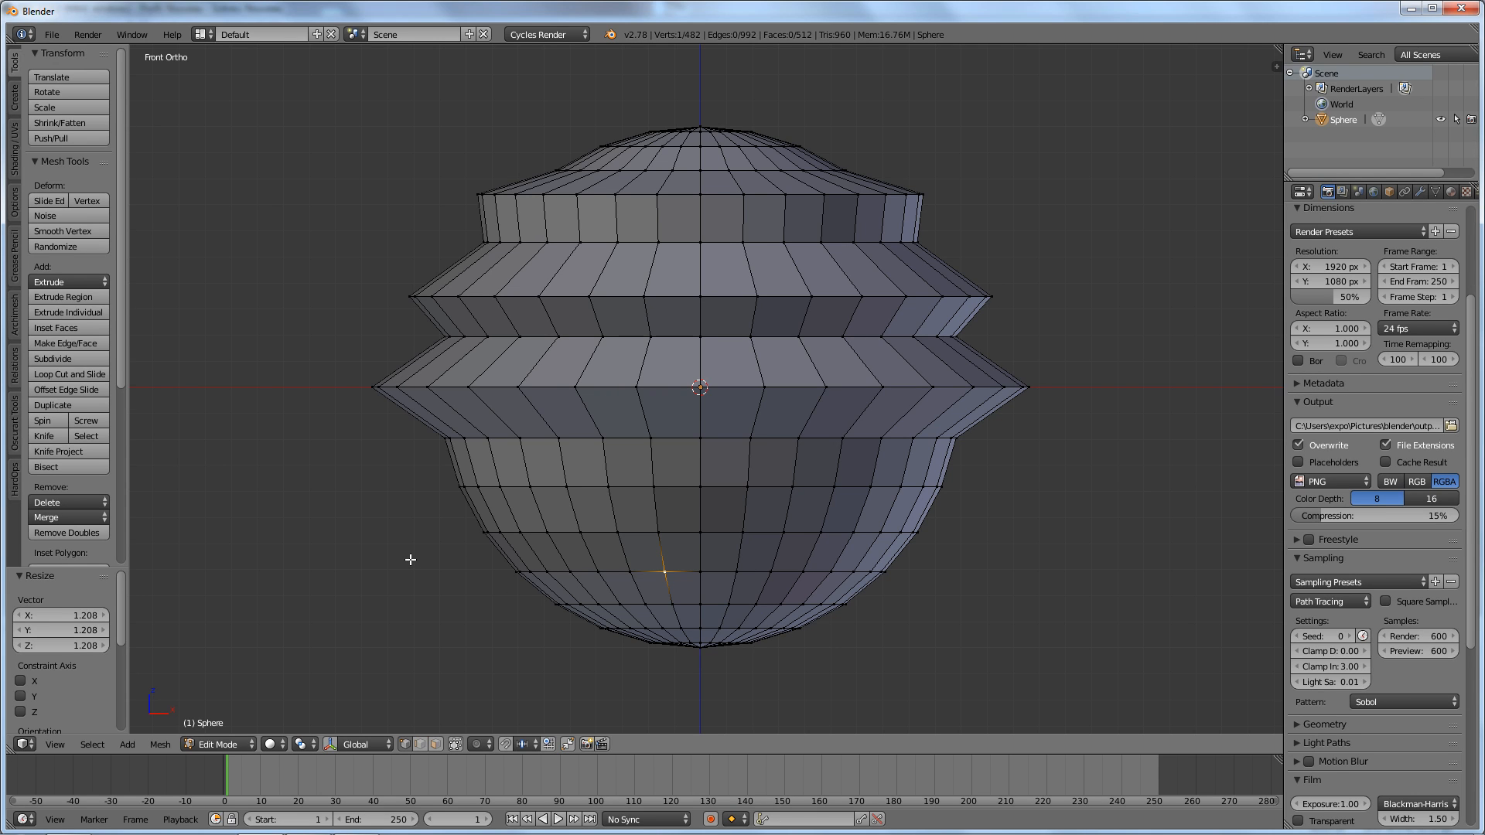
pyautogui.press('c')
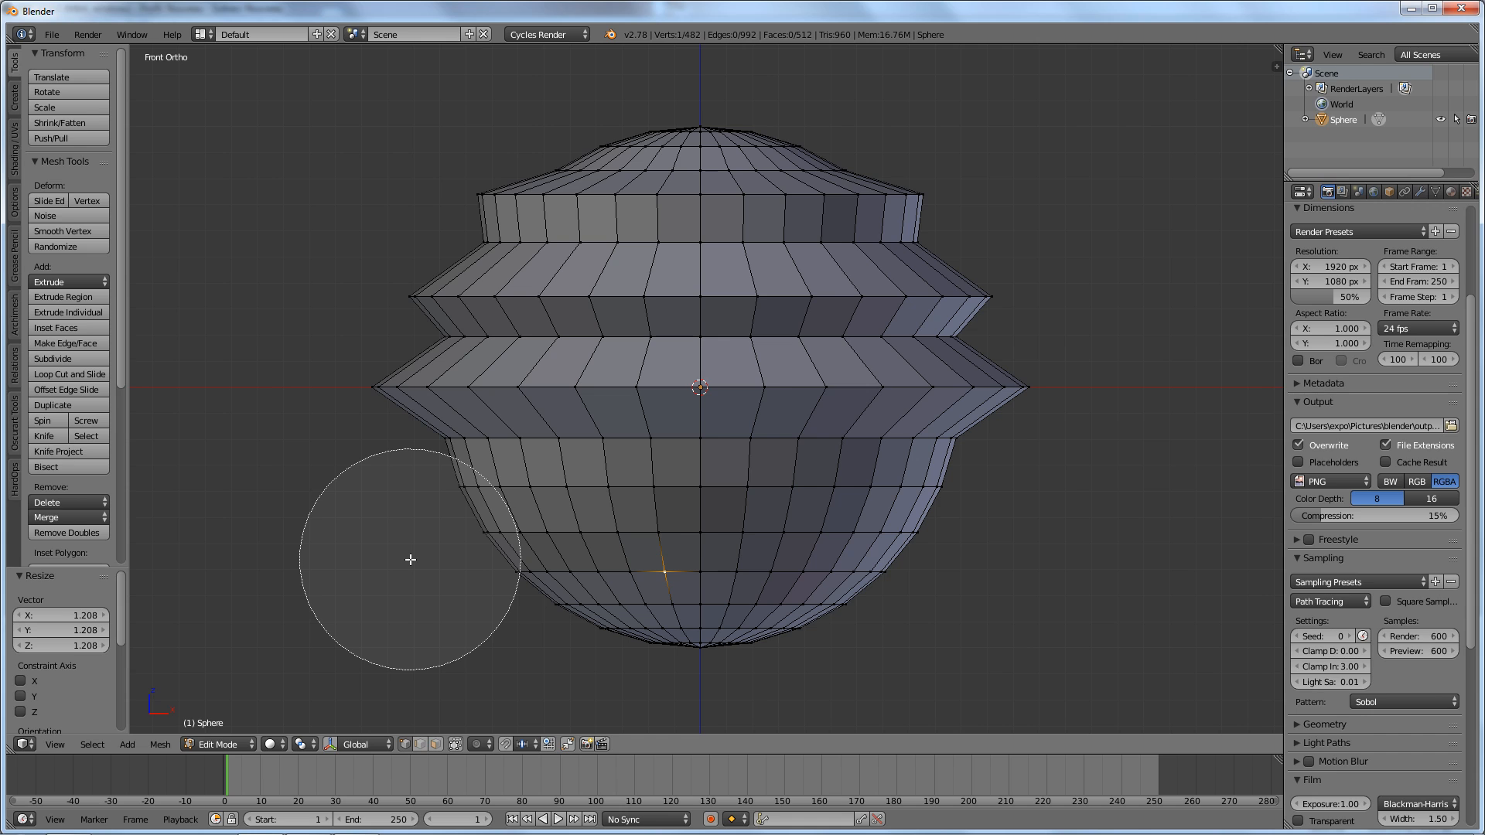
pyautogui.scroll(10, 410, 559)
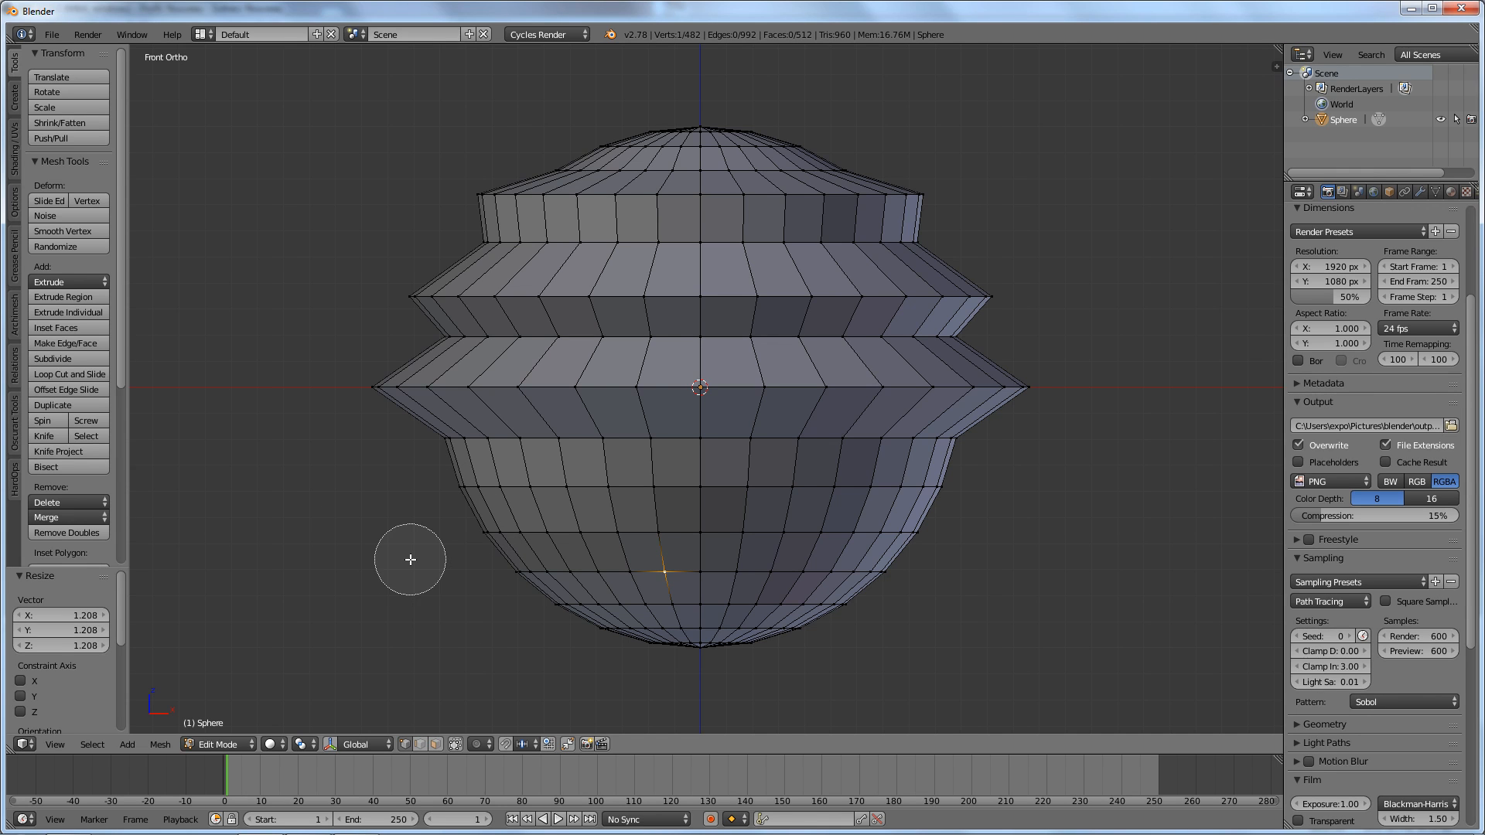
pyautogui.scroll(-6, 410, 560)
pyautogui.scroll(5, 410, 559)
pyautogui.scroll(-3, 410, 559)
pyautogui.scroll(2, 410, 559)
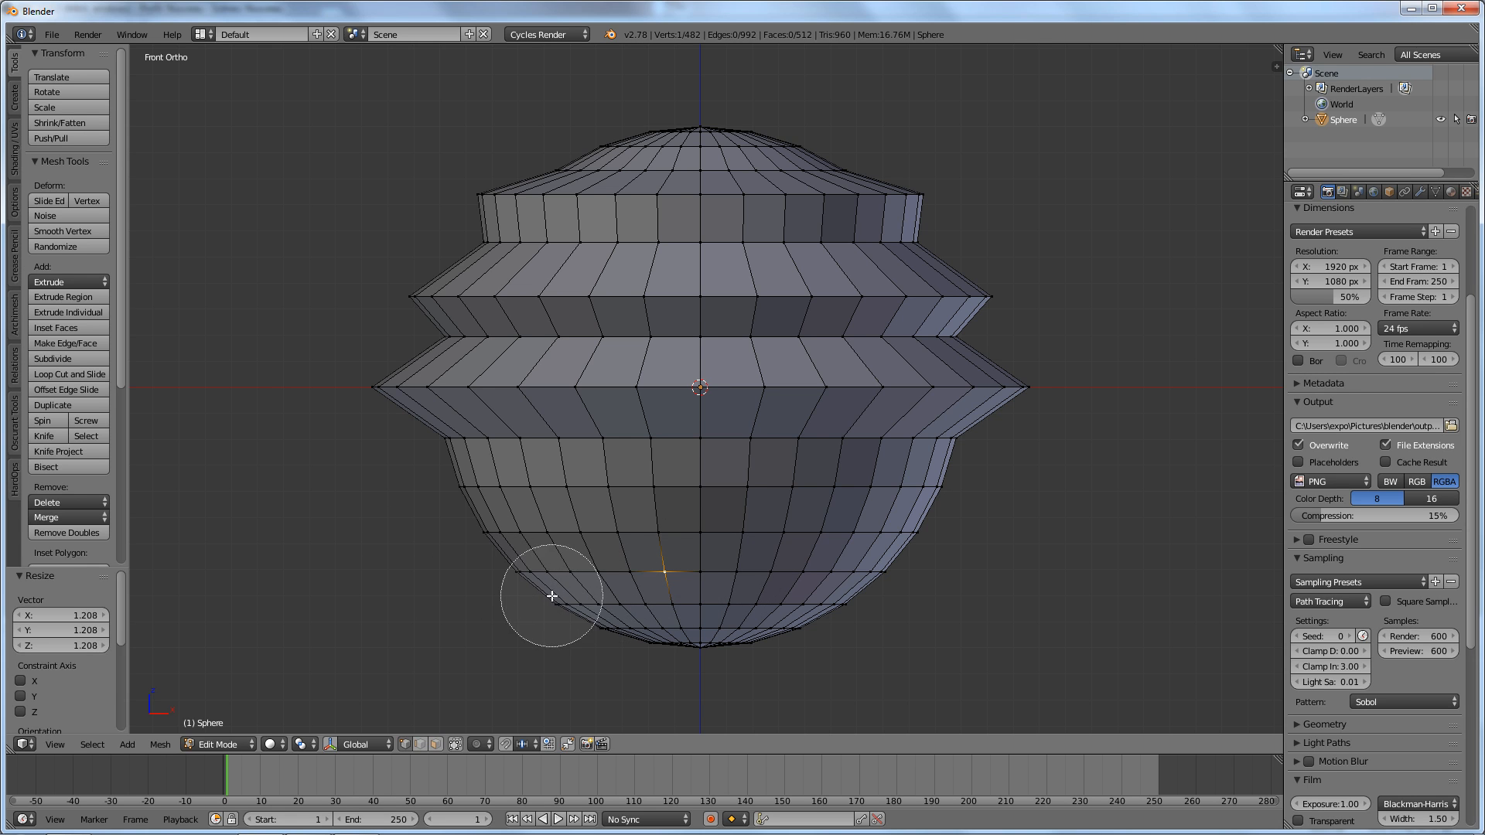
pyautogui.moveTo(547, 596)
pyautogui.mouseDown()
pyautogui.moveTo(630, 563)
pyautogui.moveTo(663, 491)
pyautogui.moveTo(826, 384)
pyautogui.moveTo(843, 251)
pyautogui.moveTo(699, 169)
pyautogui.mouseUp()
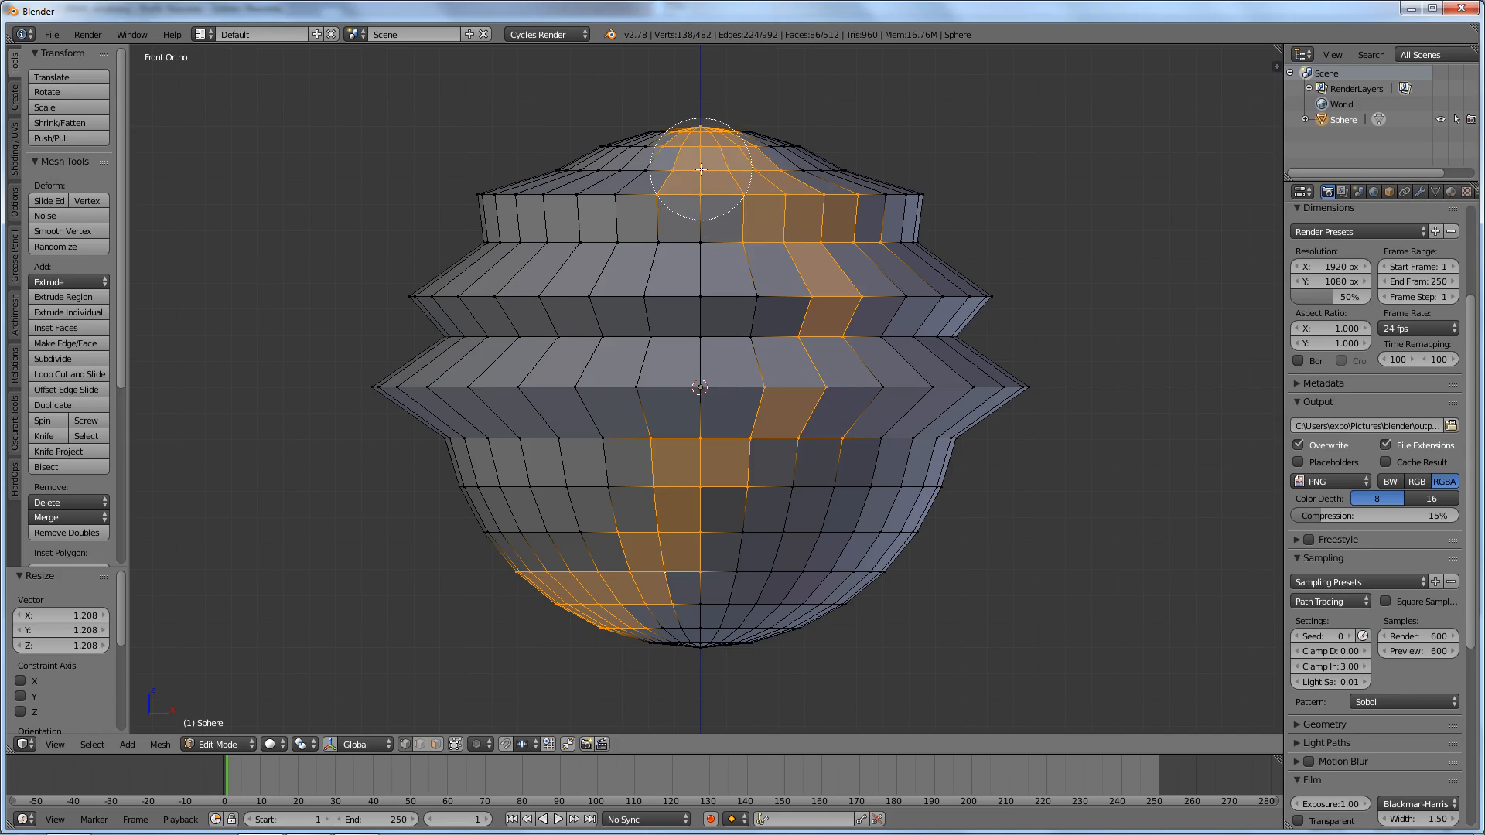
pyautogui.rightClick(331, 388)
pyautogui.moveTo(457, 372); pyautogui.dragTo(772, 429, button='middle')
pyautogui.moveTo(941, 352); pyautogui.dragTo(982, 394, button='middle')
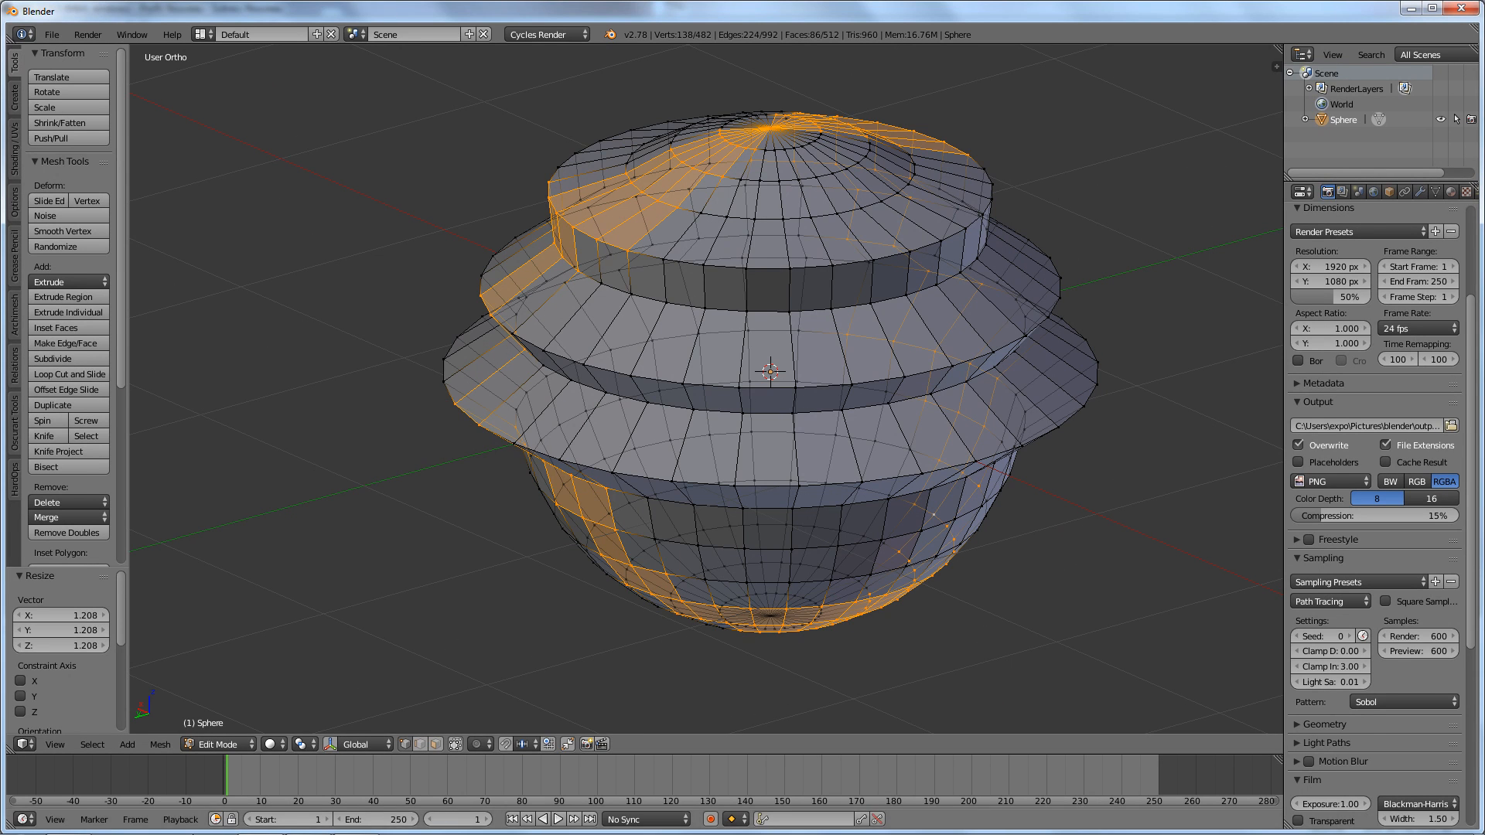
pyautogui.click(308, 822)
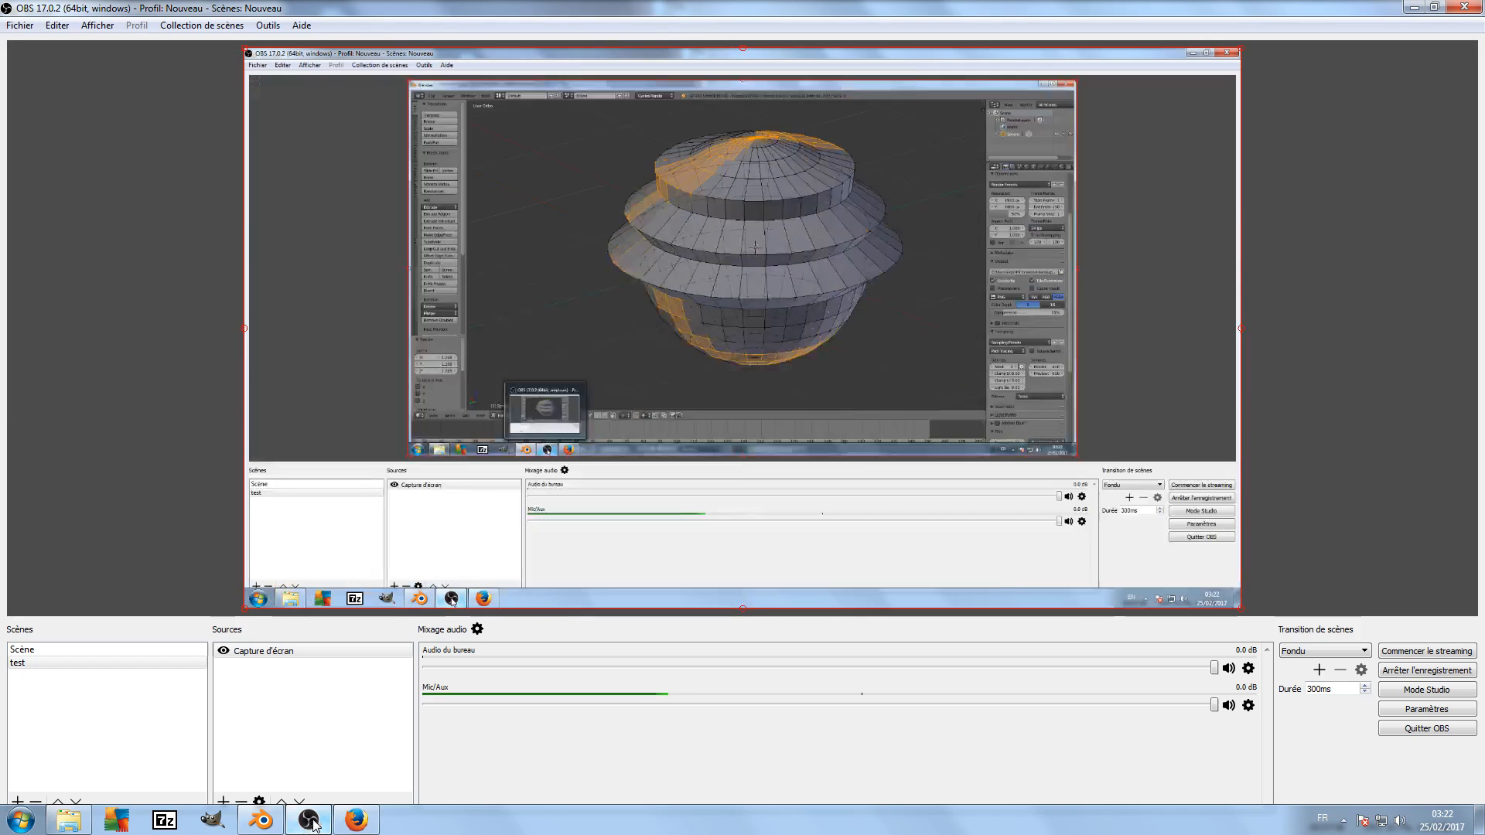